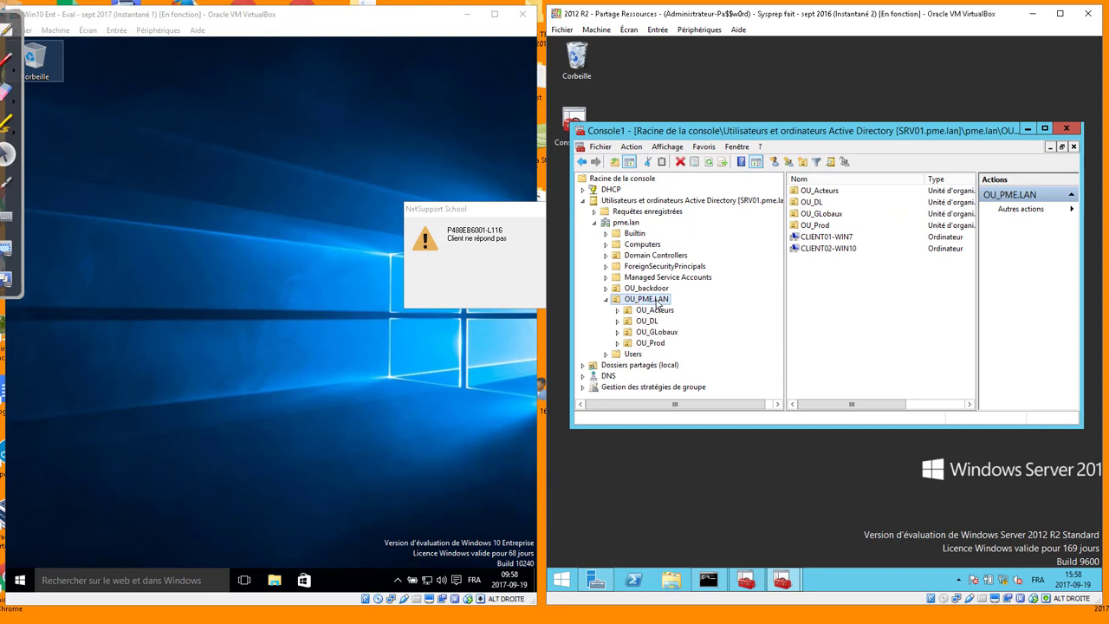
Drag CLIENT02-WIN10 from OU_PME.LAN onto OU_Acteurs, confirm the move, then collapse Active Directory Users and Computers
{"action": "left_click", "coordinate": [829, 249]}
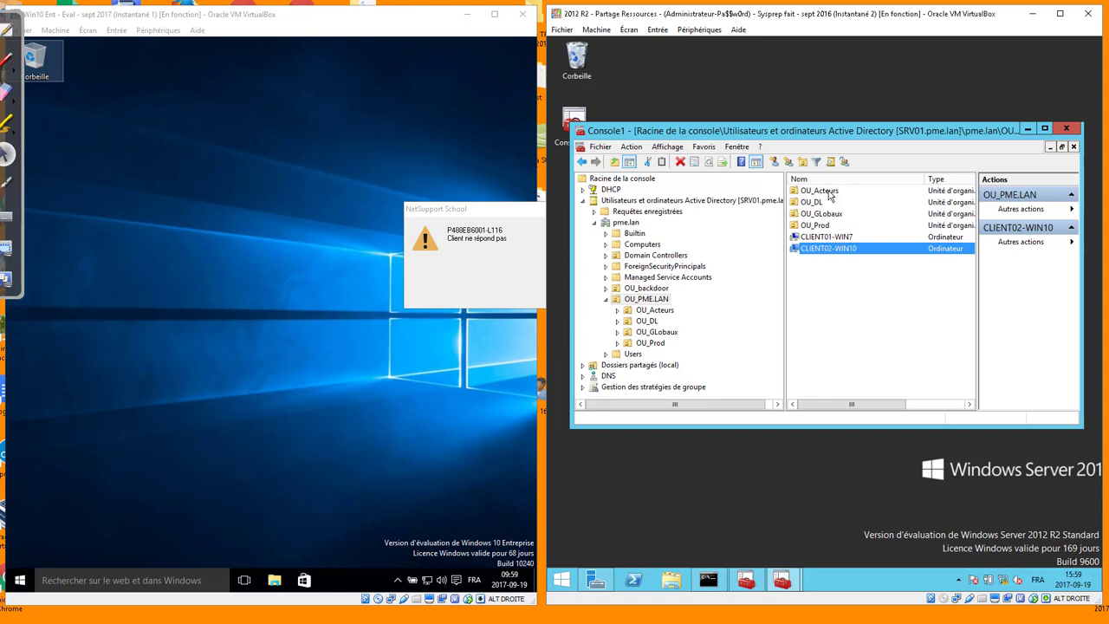
{"action": "left_click", "coordinate": [657, 311]}
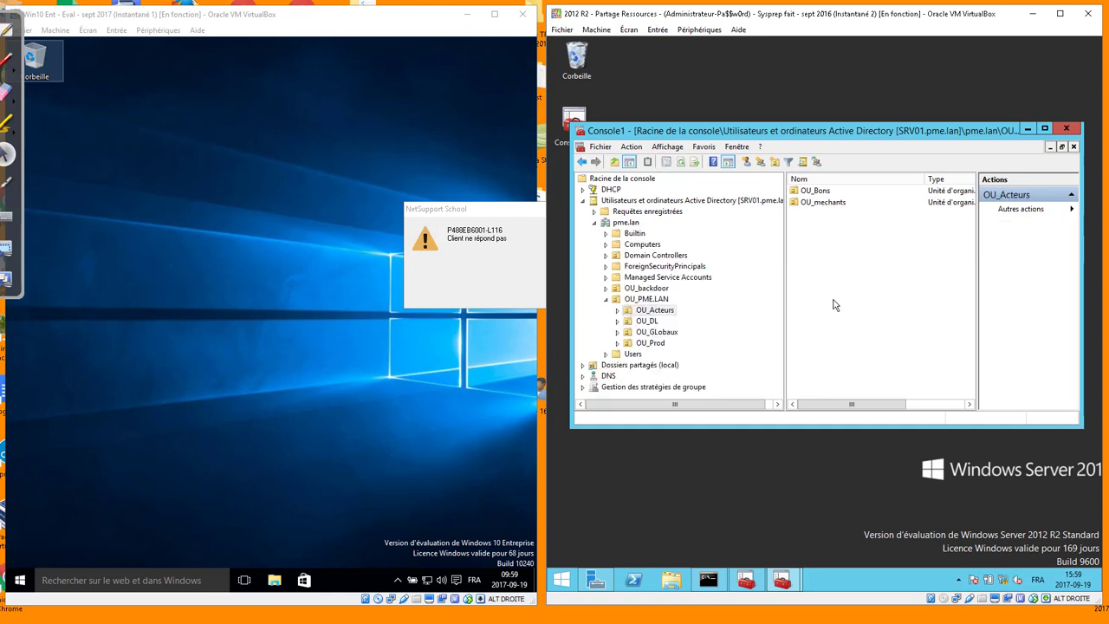
{"action": "left_click", "coordinate": [650, 299]}
{"action": "left_click", "coordinate": [836, 250]}
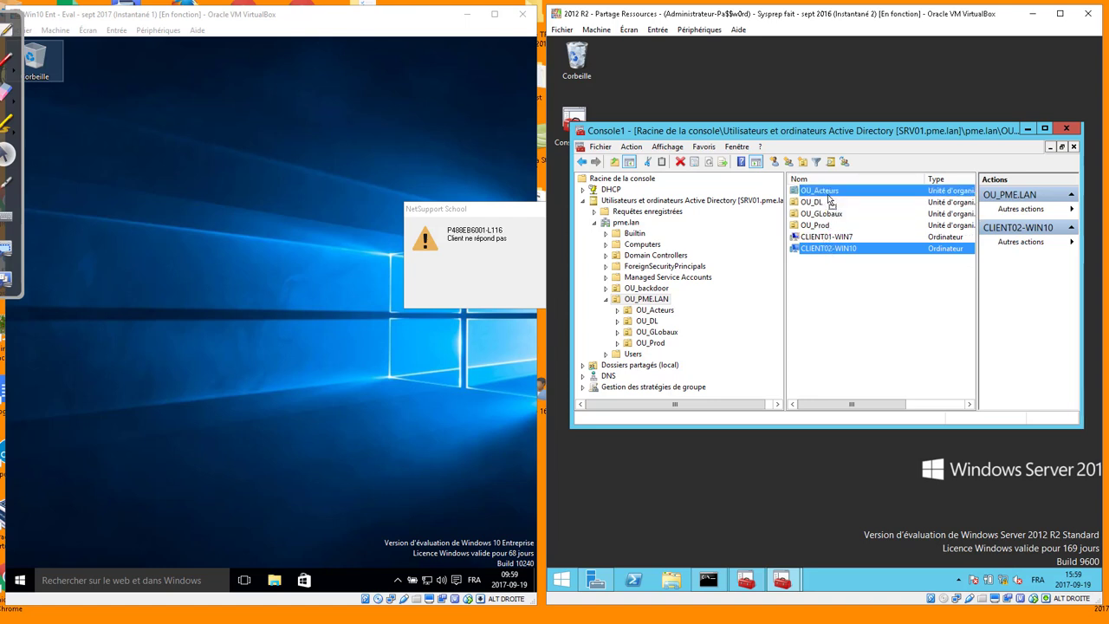
{"action": "left_click_drag", "start_coordinate": [828, 200], "coordinate": [830, 198]}
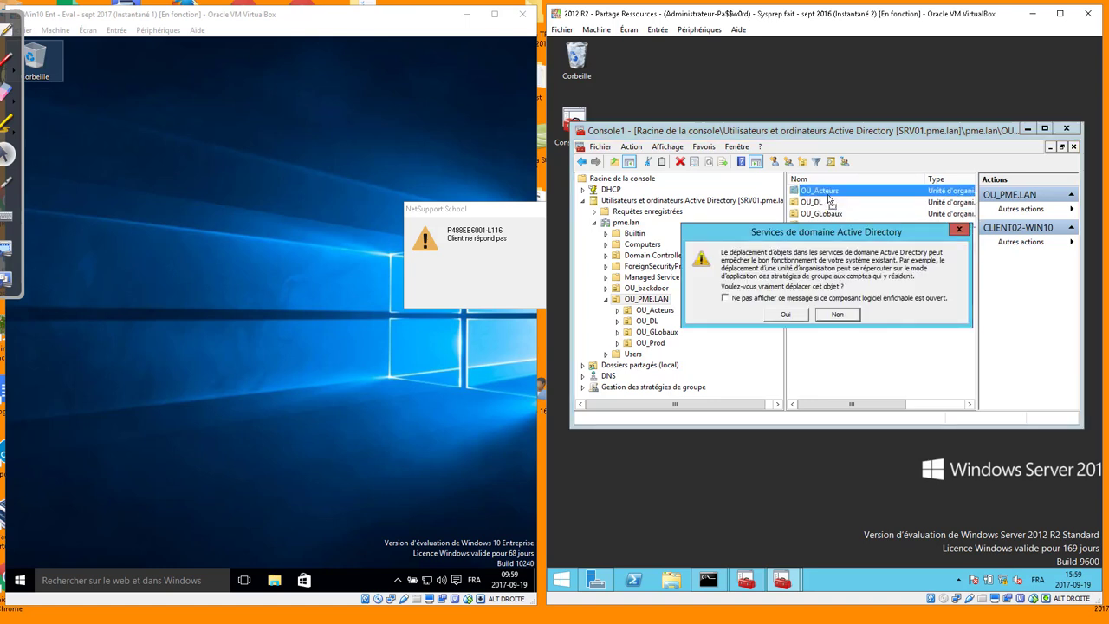
{"action": "left_click", "coordinate": [785, 314]}
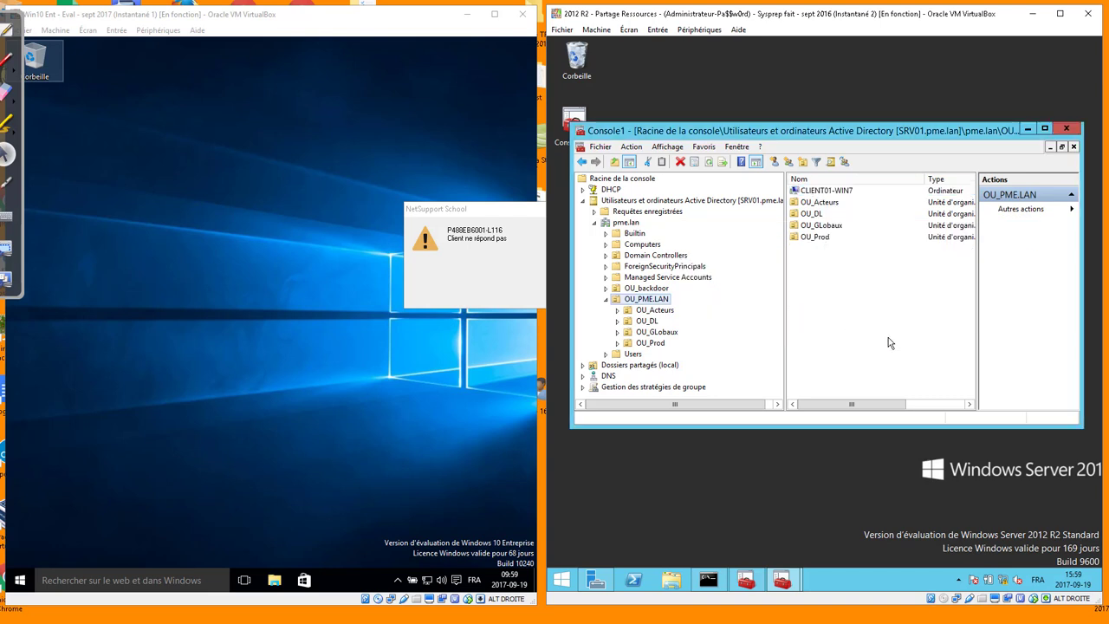
{"action": "left_click", "coordinate": [654, 310]}
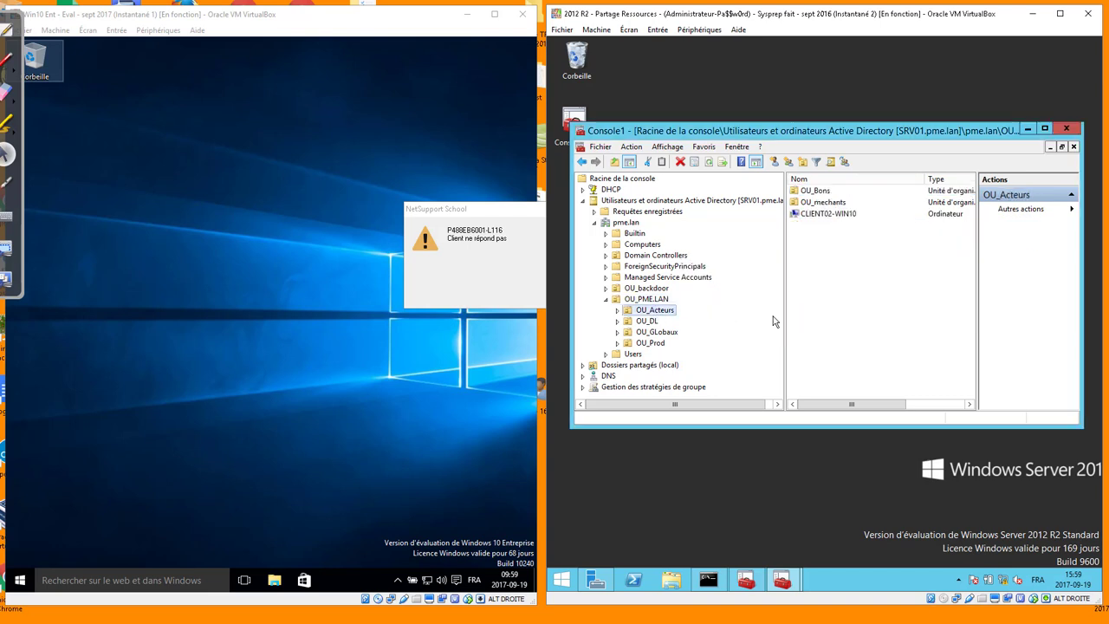
{"action": "left_click", "coordinate": [584, 201]}
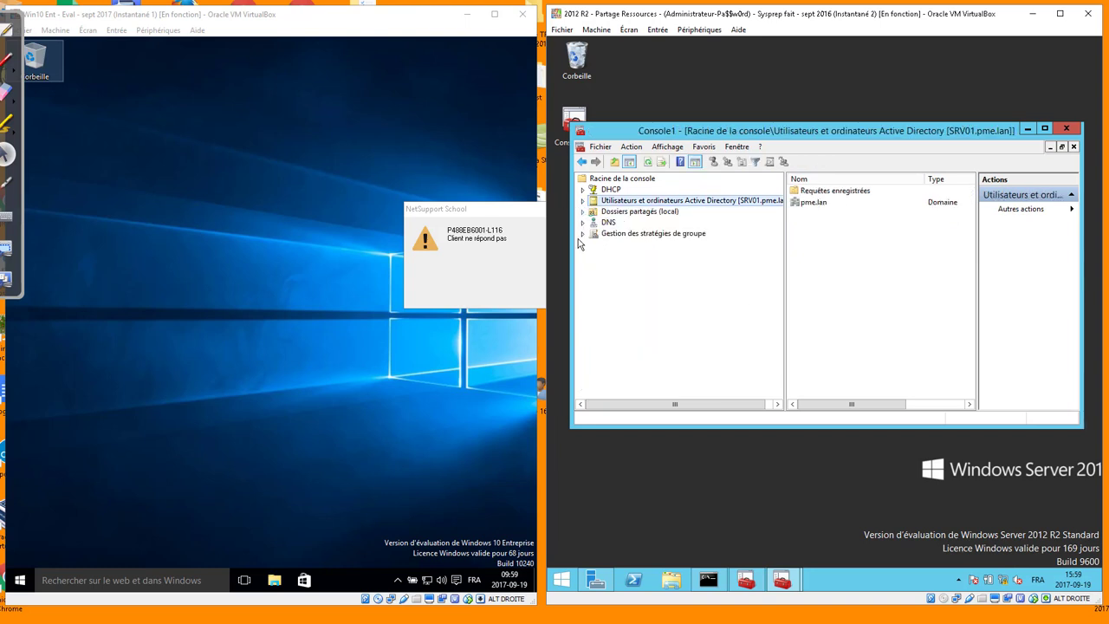
Expand Group Policy Management to pme.lan > OU_PME.LAN > OU_Acteurs and choose to create a linked GPO
{"action": "left_click", "coordinate": [582, 234]}
{"action": "left_click", "coordinate": [595, 245]}
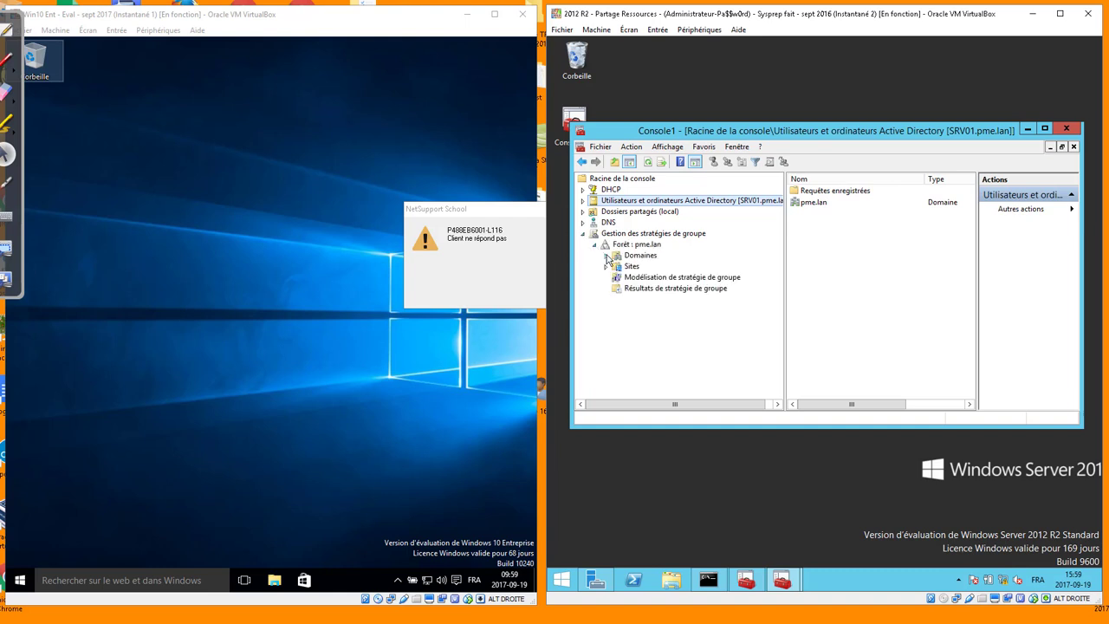
{"action": "left_click", "coordinate": [606, 256]}
{"action": "left_click", "coordinate": [616, 266]}
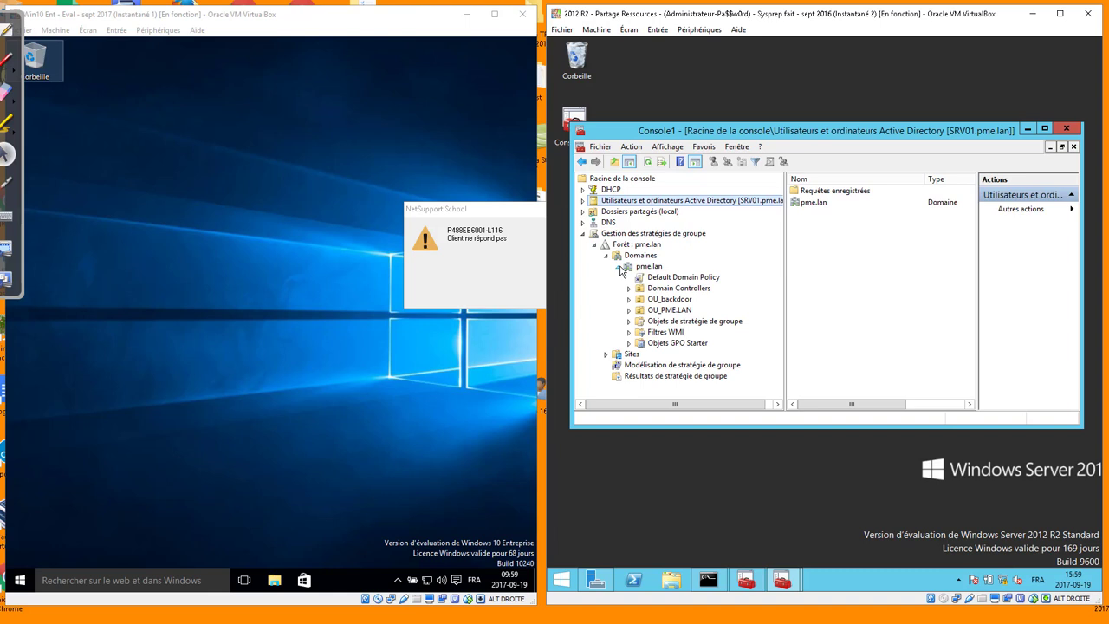
{"action": "left_click", "coordinate": [630, 310]}
{"action": "left_click", "coordinate": [672, 321]}
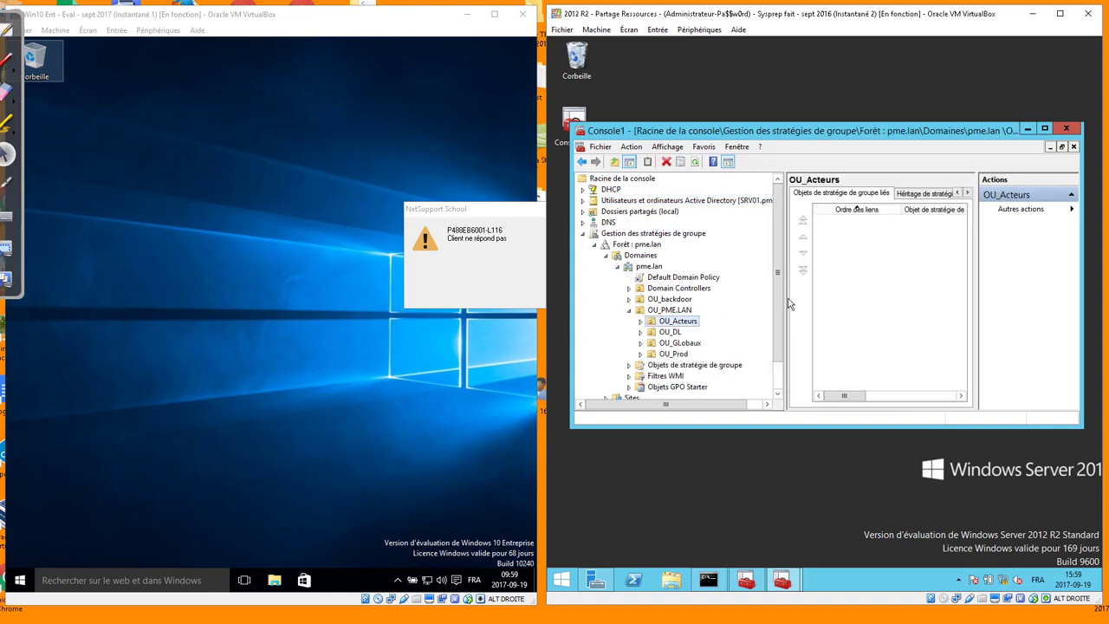
{"action": "left_click", "coordinate": [642, 322]}
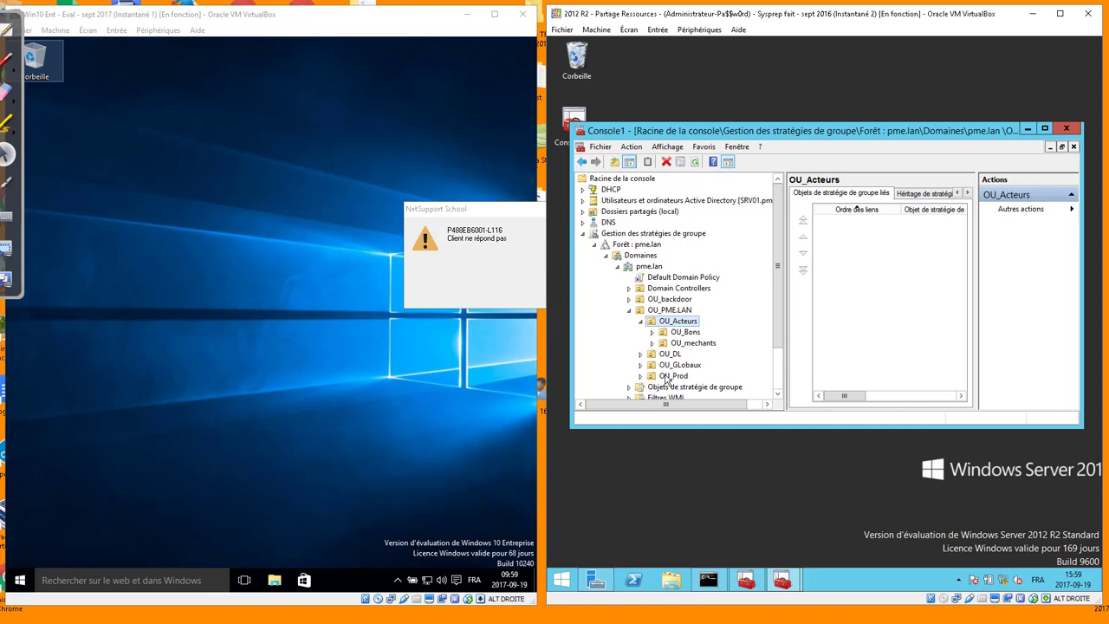
{"action": "right_click", "coordinate": [670, 323]}
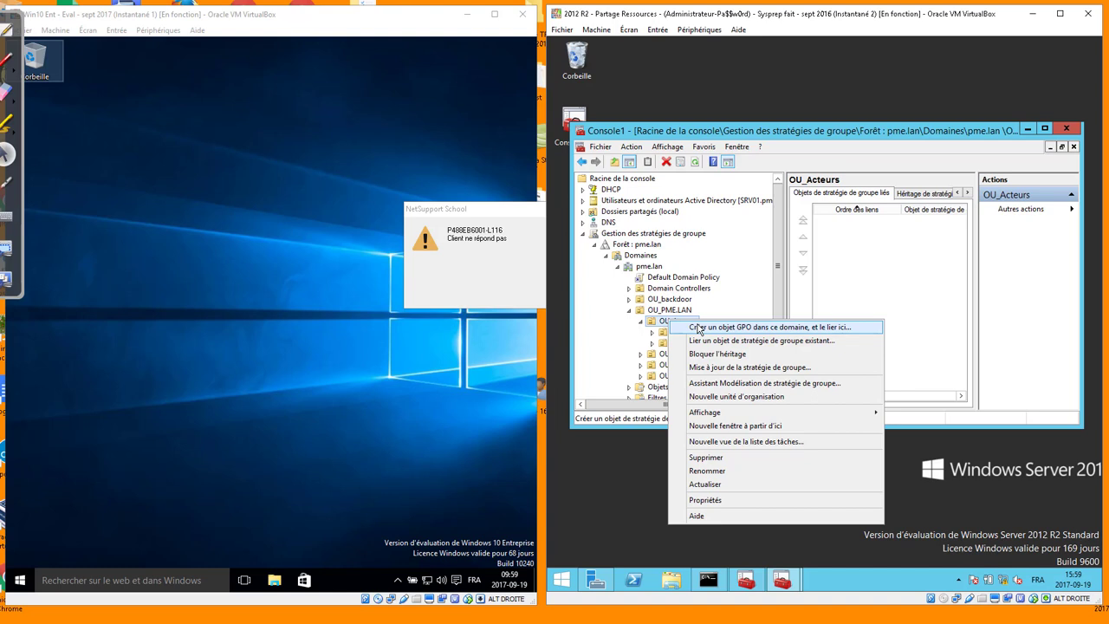
{"action": "left_click", "coordinate": [698, 327]}
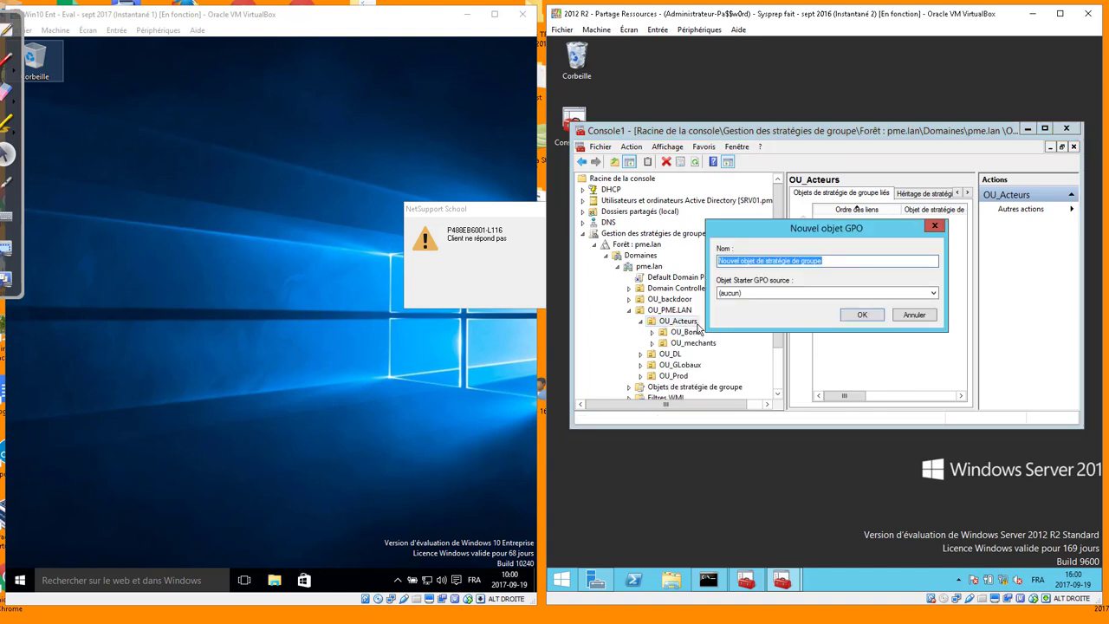
Name the GPO 'GPO_Ordi_PAre_FEU_Clients_BAse', create it, and select its new link
{"action": "type", "text": "GPO_USER"}
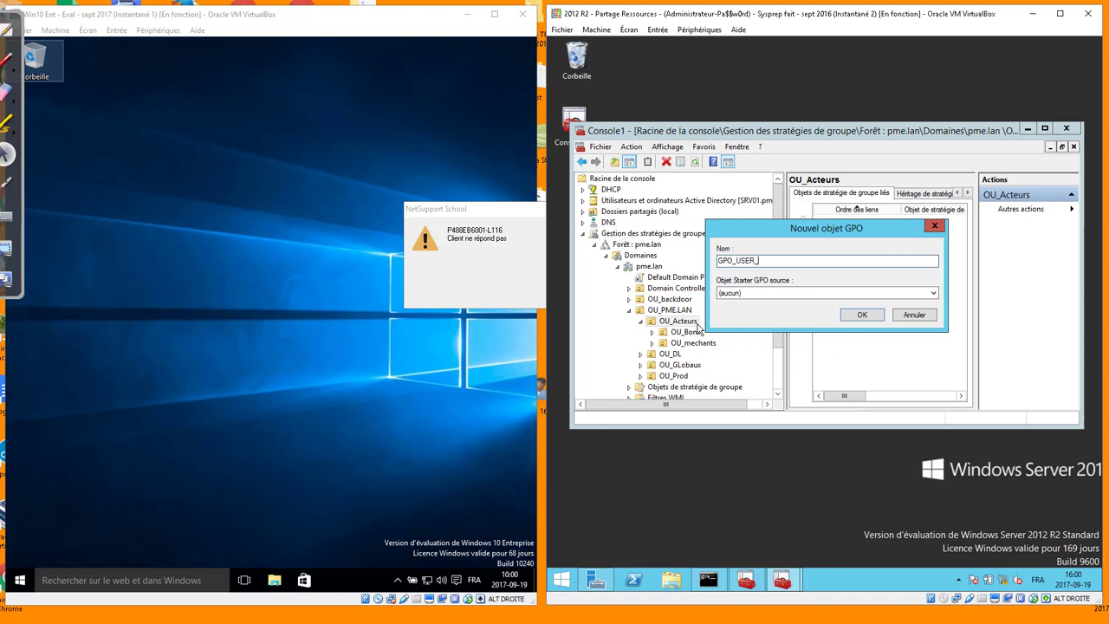
{"action": "type", "text": "_PAre_f"}
{"action": "key", "text": "BackSpace"}
{"action": "type", "text": "FEU"}
{"action": "left_click_drag", "start_coordinate": [758, 261], "coordinate": [735, 262]}
{"action": "type", "text": "Ordi"}
{"action": "key", "text": "Delete"}
{"action": "type", "text": "r"}
{"action": "key", "text": "End"}
{"action": "type", "text": "Clients_BAse"}
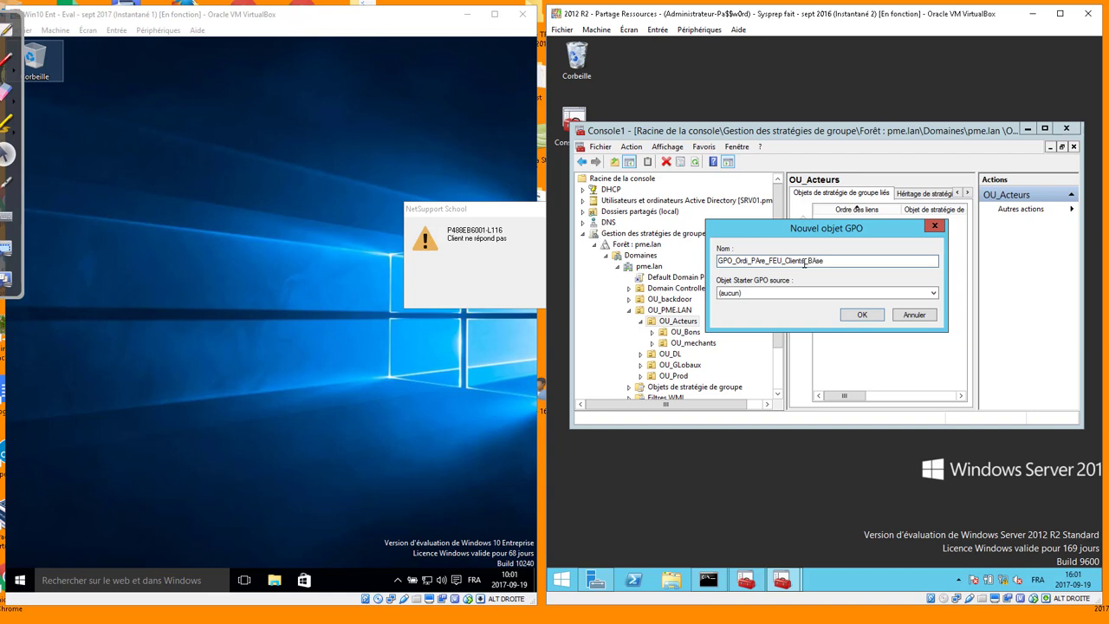
{"action": "left_click", "coordinate": [856, 315]}
{"action": "left_click", "coordinate": [750, 332]}
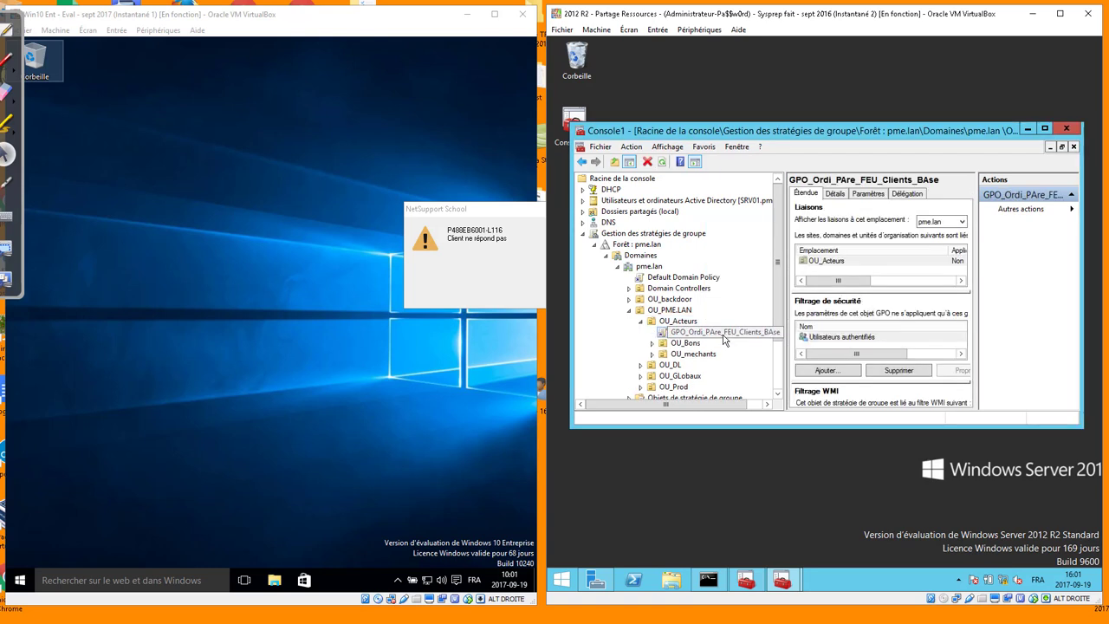
Edit the GPO and navigate to Computer Configuration's Windows Firewall inbound rules (Règles de trafic entrant)
{"action": "right_click", "coordinate": [724, 336]}
{"action": "left_click", "coordinate": [754, 343]}
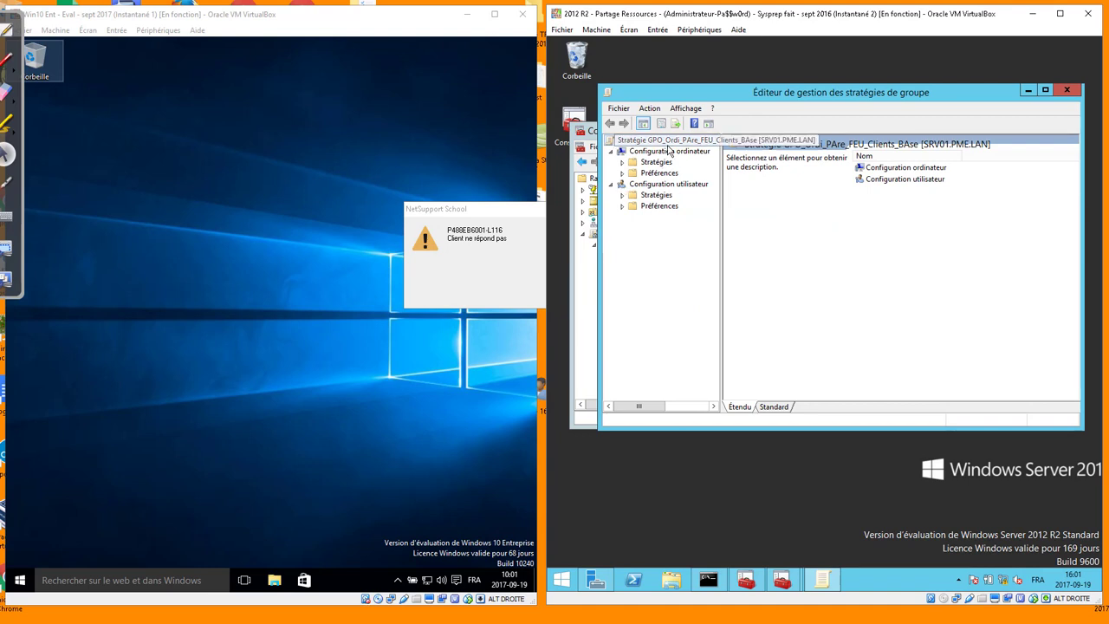
{"action": "left_click", "coordinate": [622, 163]}
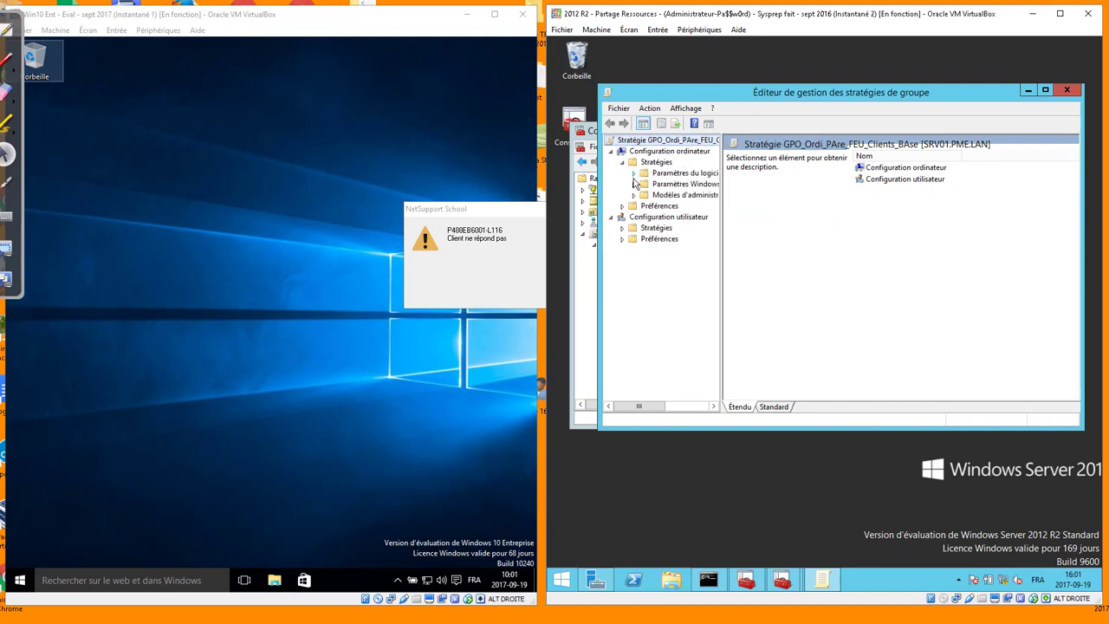
{"action": "left_click", "coordinate": [633, 183]}
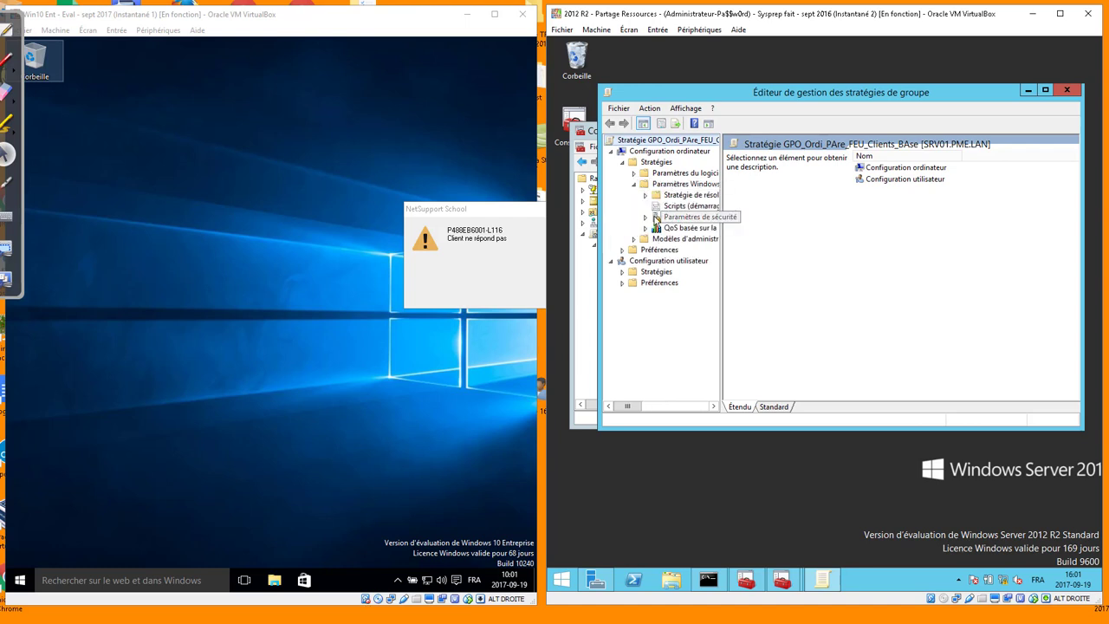
{"action": "left_click", "coordinate": [646, 217]}
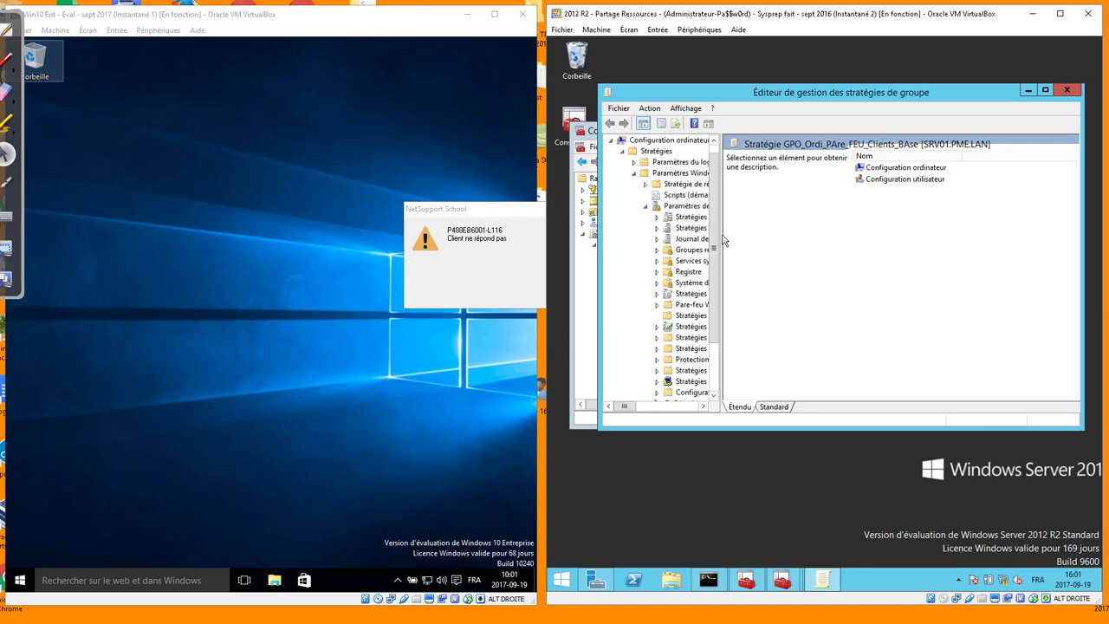
{"action": "left_click_drag", "start_coordinate": [719, 234], "coordinate": [785, 234]}
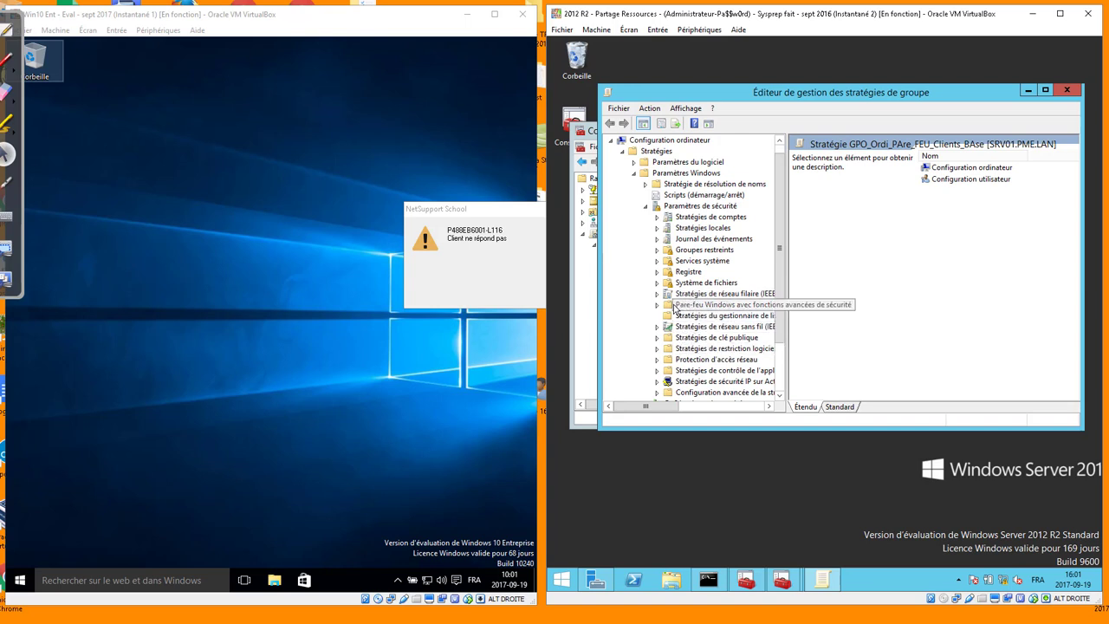
{"action": "left_click", "coordinate": [672, 307]}
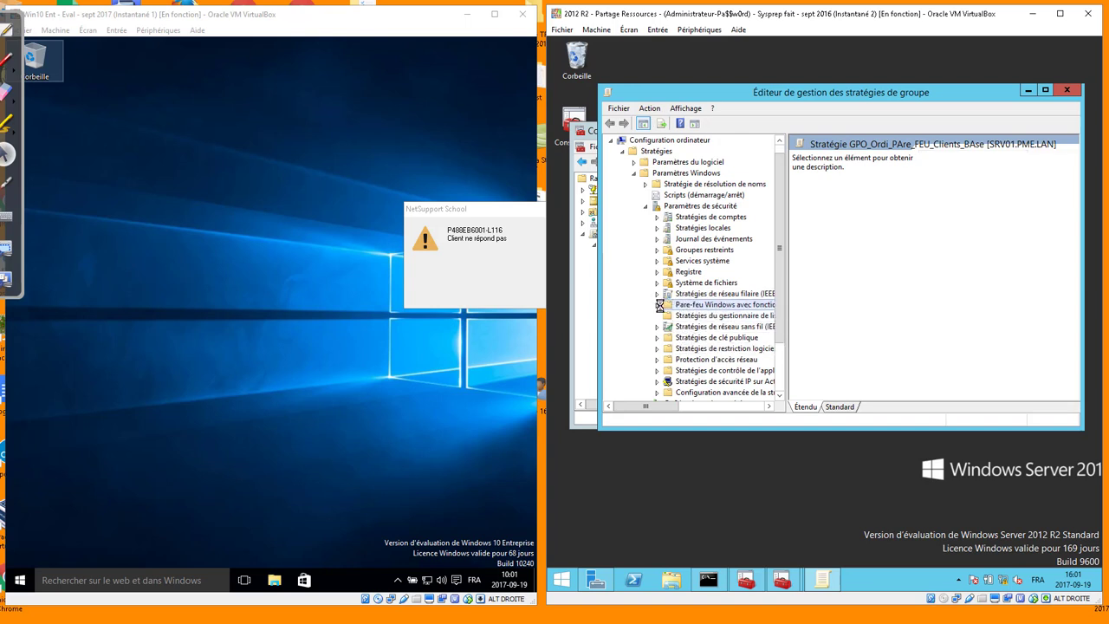
{"action": "left_click", "coordinate": [658, 306]}
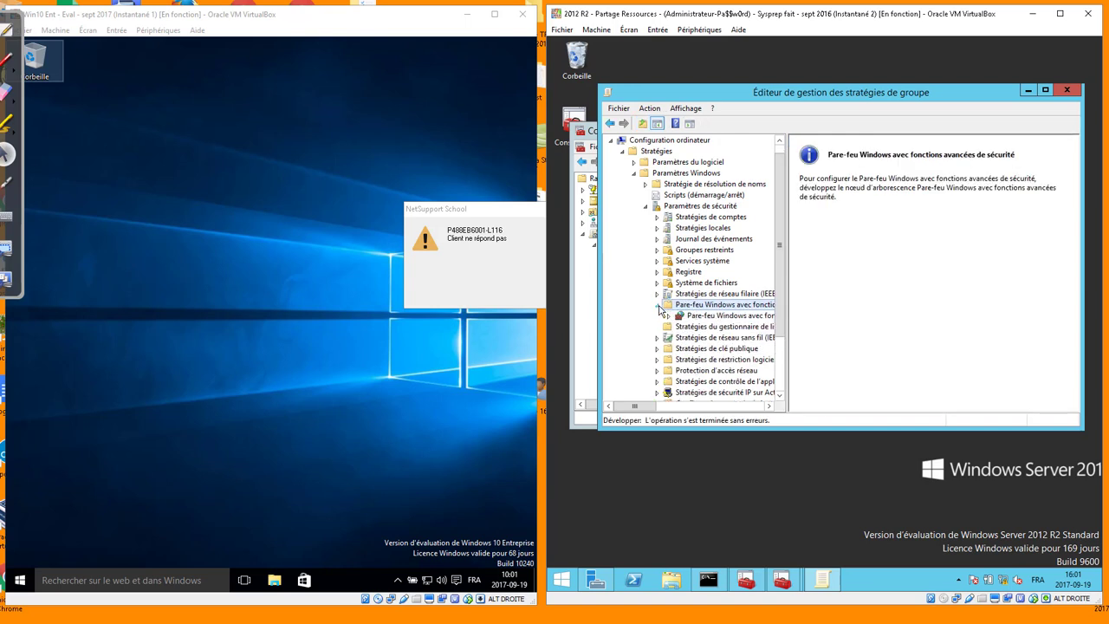
{"action": "left_click", "coordinate": [703, 328]}
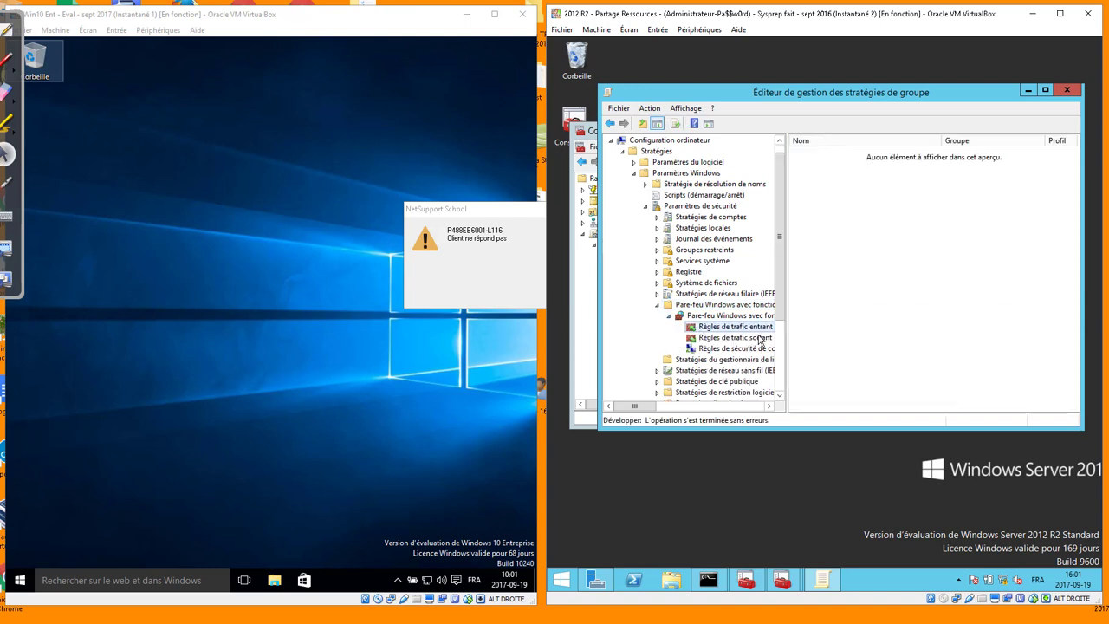
Start a new inbound rule using the predefined Gestion à distance des journaux des événements type
{"action": "right_click", "coordinate": [739, 329]}
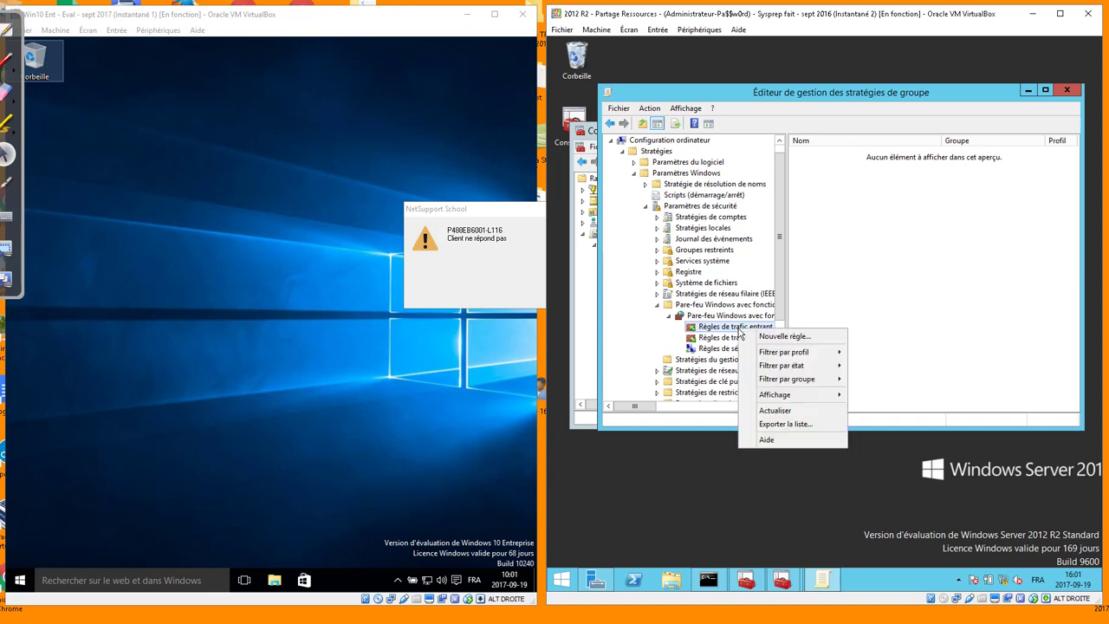
{"action": "left_click", "coordinate": [766, 339]}
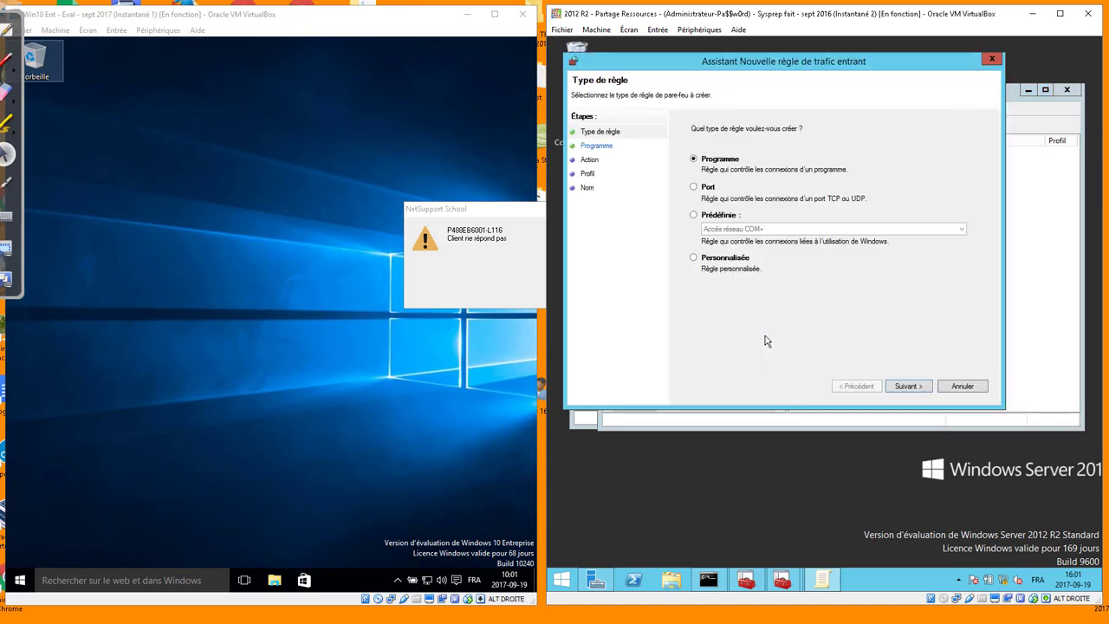
{"action": "left_click", "coordinate": [719, 215]}
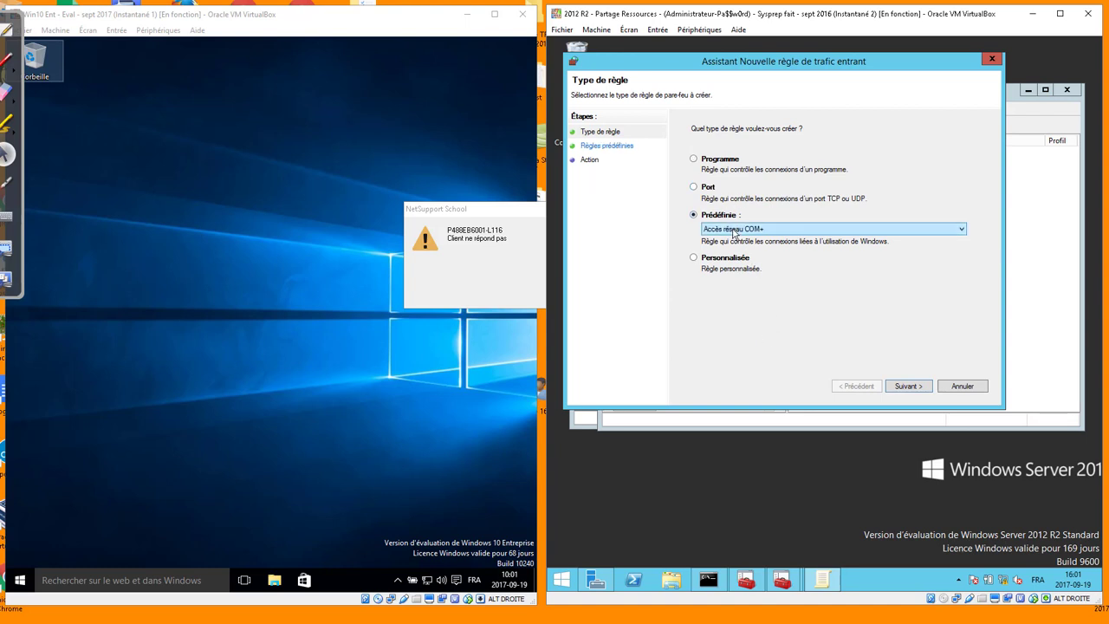
{"action": "left_click", "coordinate": [733, 229]}
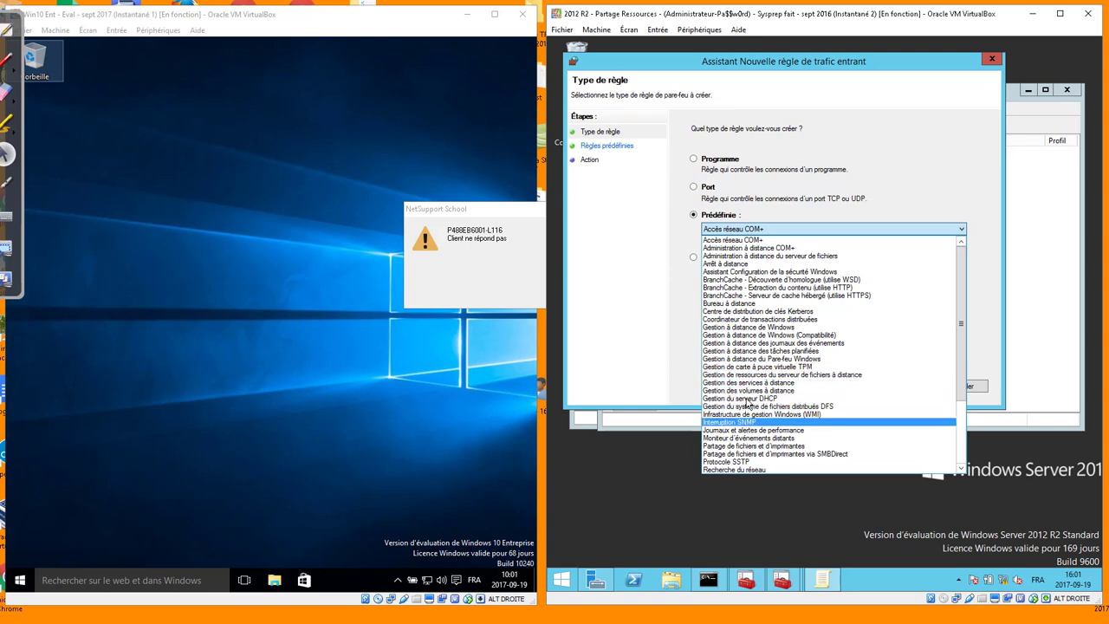
{"action": "left_click", "coordinate": [752, 343]}
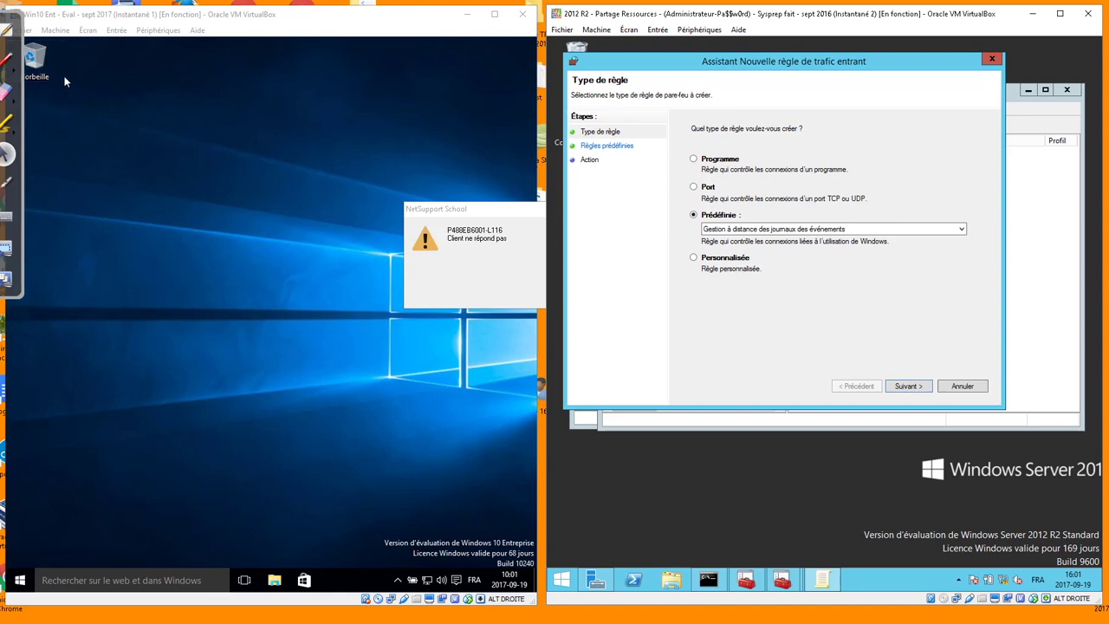
{"action": "left_click", "coordinate": [6, 30]}
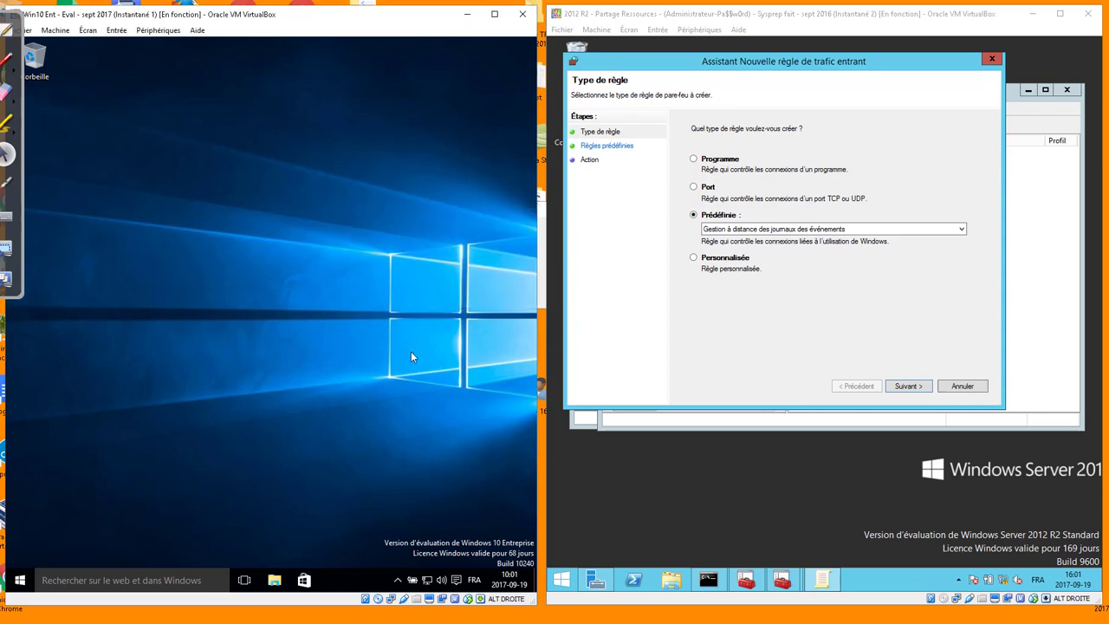
On the Windows 10 client, run gpupdate /force from a Command Prompt
{"action": "key", "text": "super+r"}
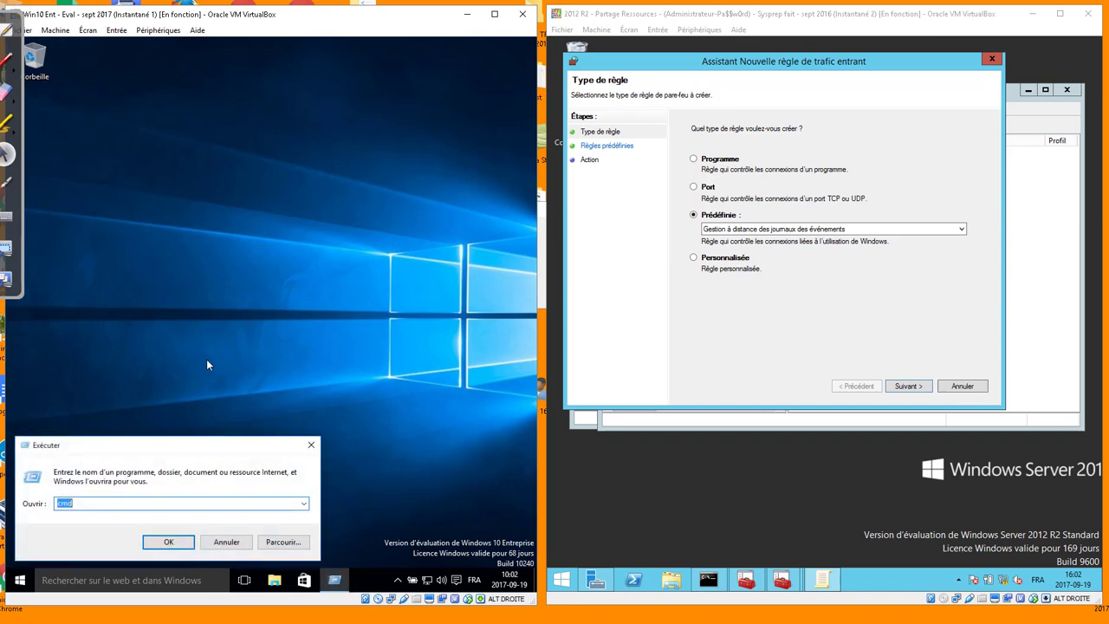
{"action": "key", "text": "Return"}
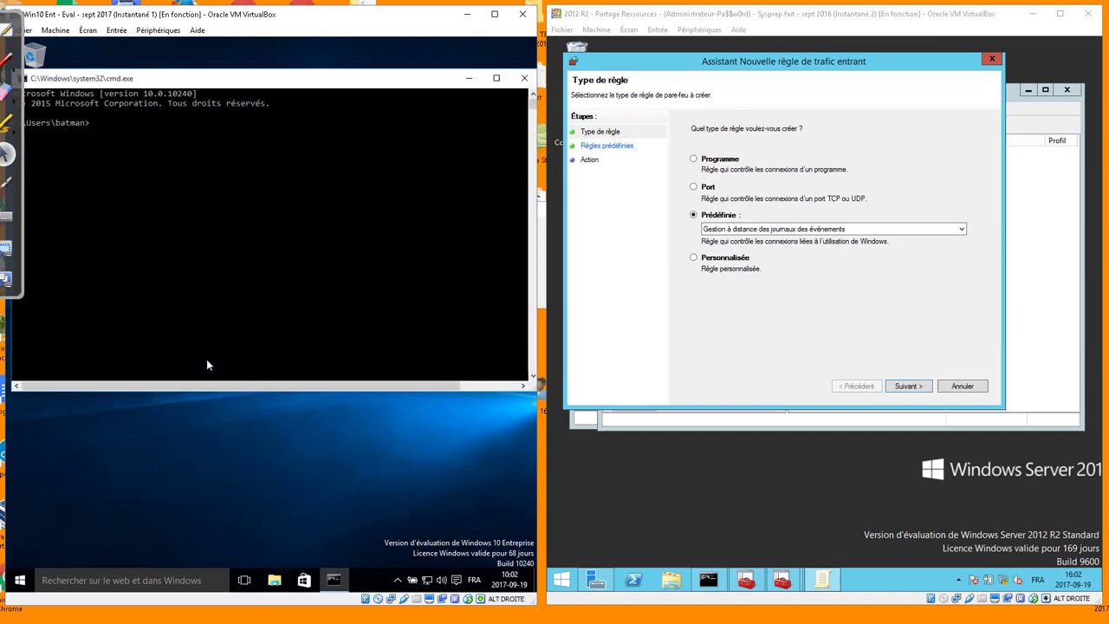
{"action": "type", "text": "gpupdate /force"}
{"action": "key", "text": "Return"}
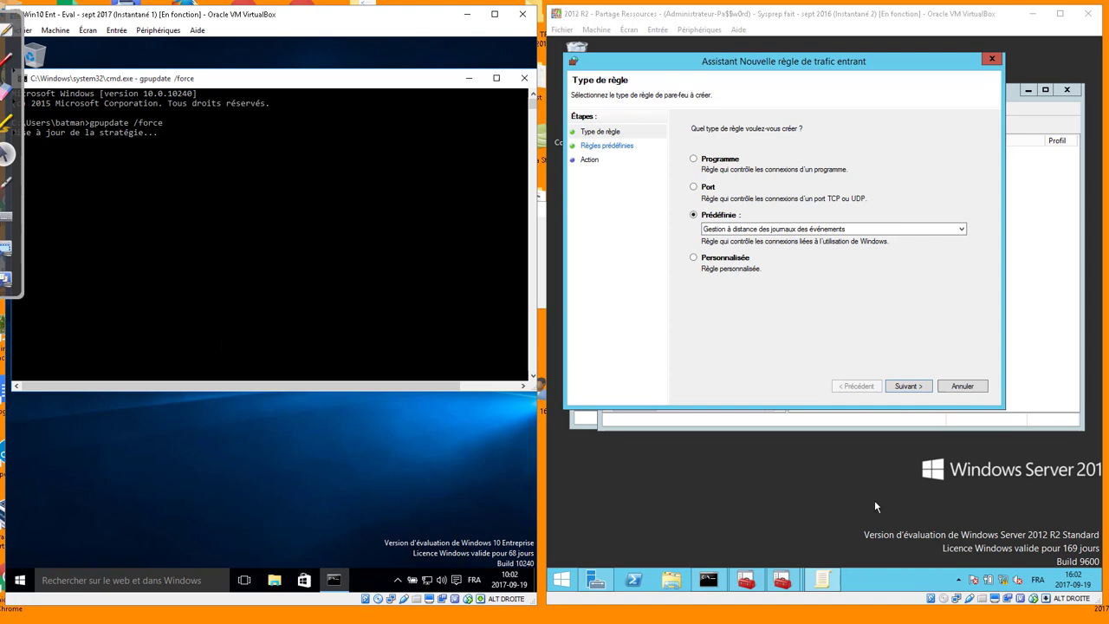
{"action": "left_click_drag", "start_coordinate": [735, 74], "coordinate": [832, 83]}
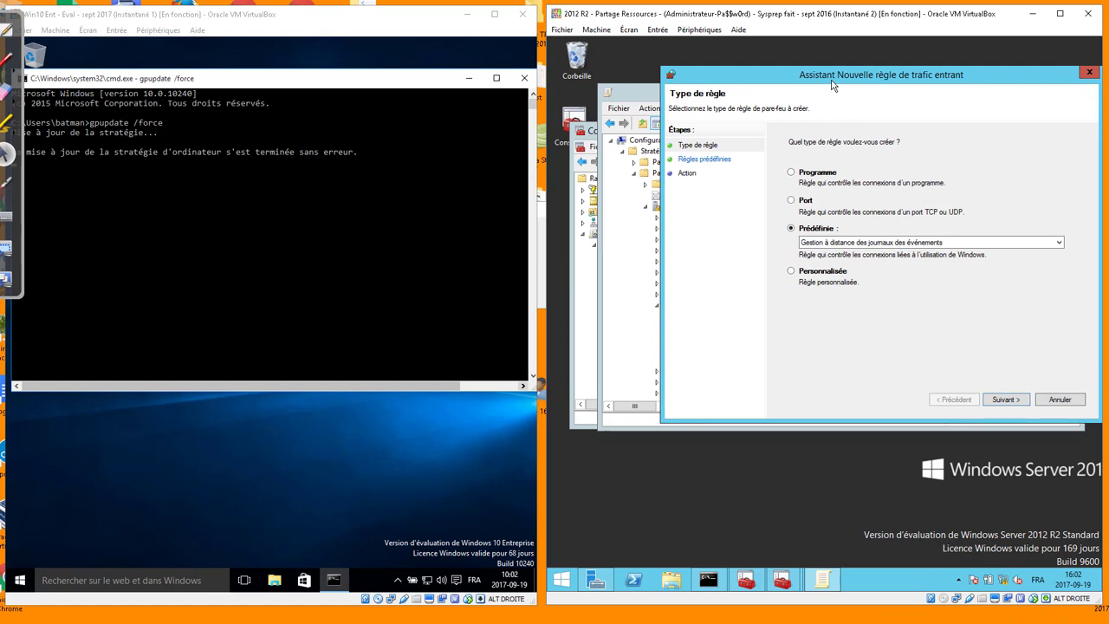
Add the Observateur d'événements snap-in through File > Add/Remove Snap-in
{"action": "left_click", "coordinate": [586, 295]}
{"action": "left_click", "coordinate": [582, 234]}
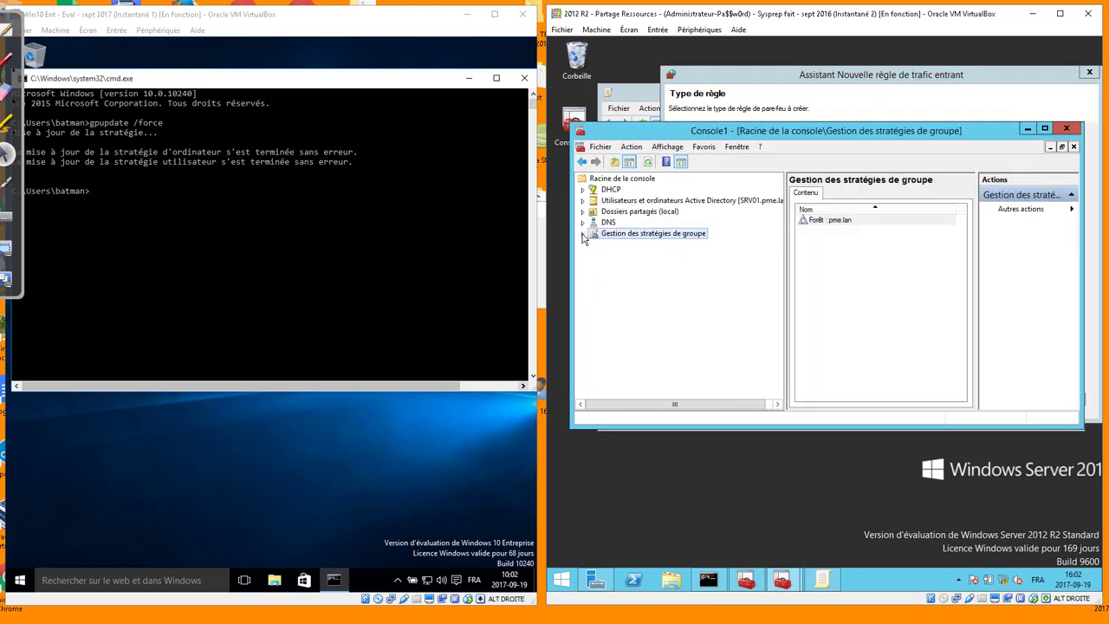
{"action": "left_click", "coordinate": [597, 147]}
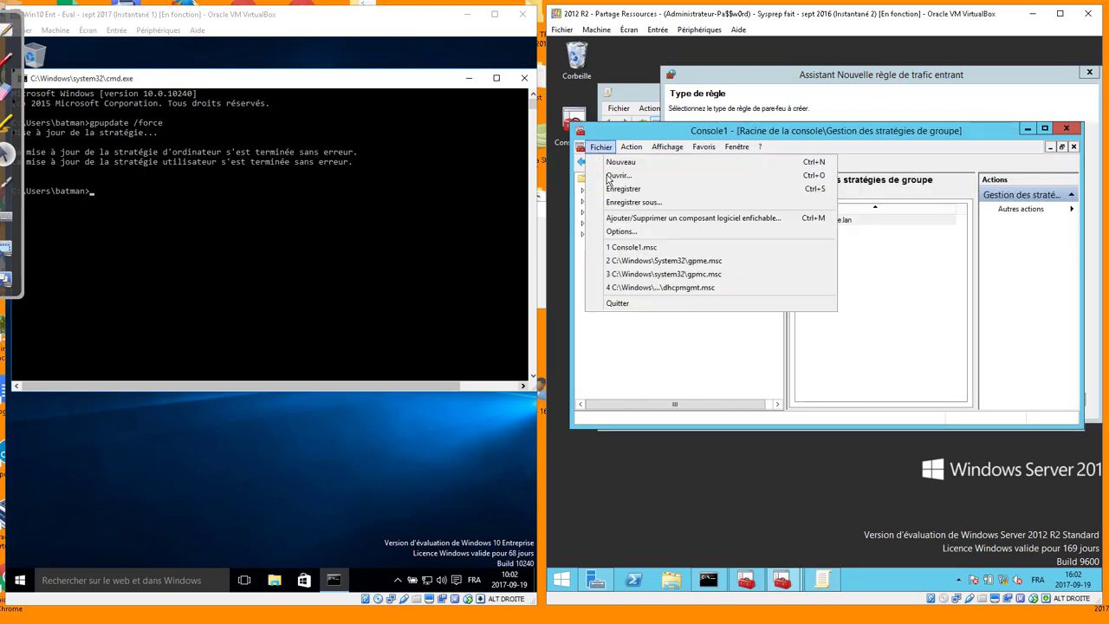
{"action": "left_click", "coordinate": [620, 218]}
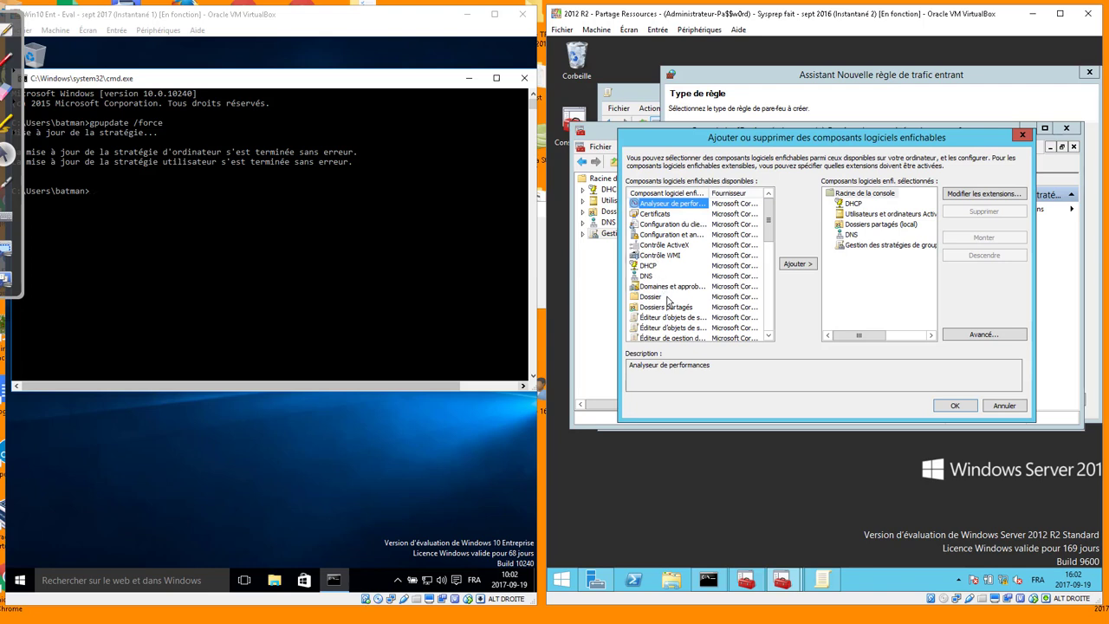
{"action": "scroll", "coordinate": [668, 300], "scroll_direction": "down", "scroll_amount": 4}
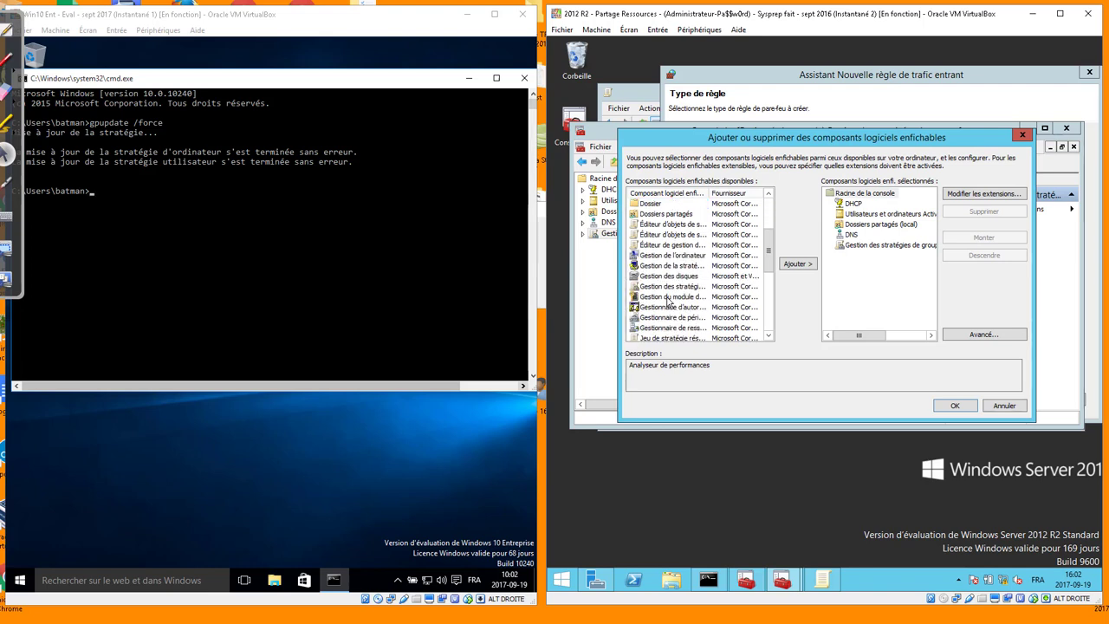
{"action": "scroll", "coordinate": [668, 282], "scroll_direction": "down", "scroll_amount": 2}
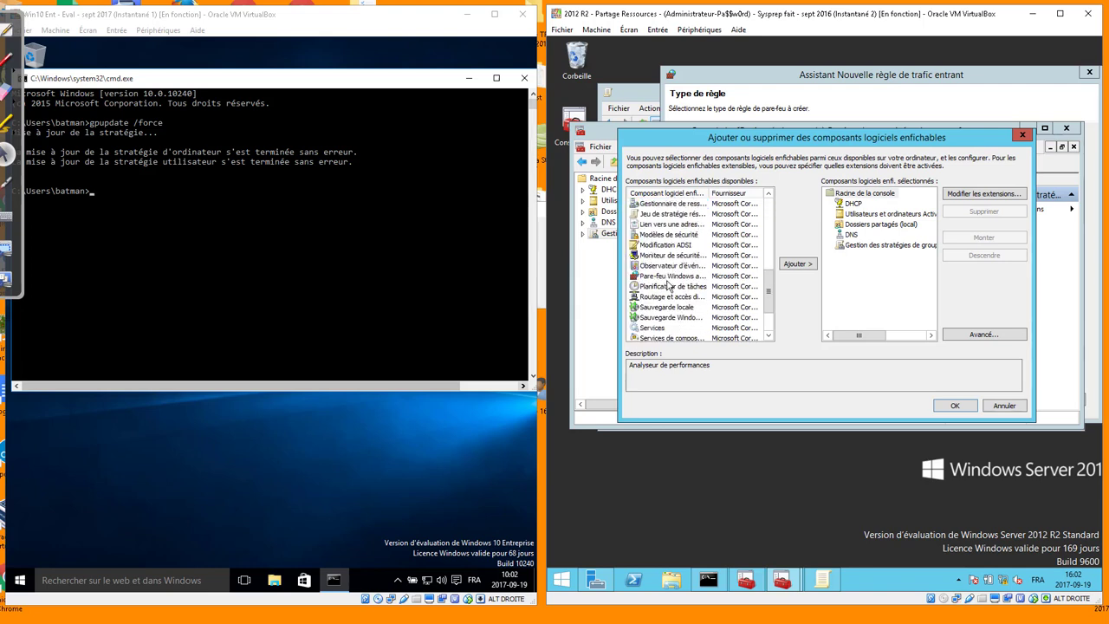
{"action": "scroll", "coordinate": [668, 285], "scroll_direction": "down", "scroll_amount": 2}
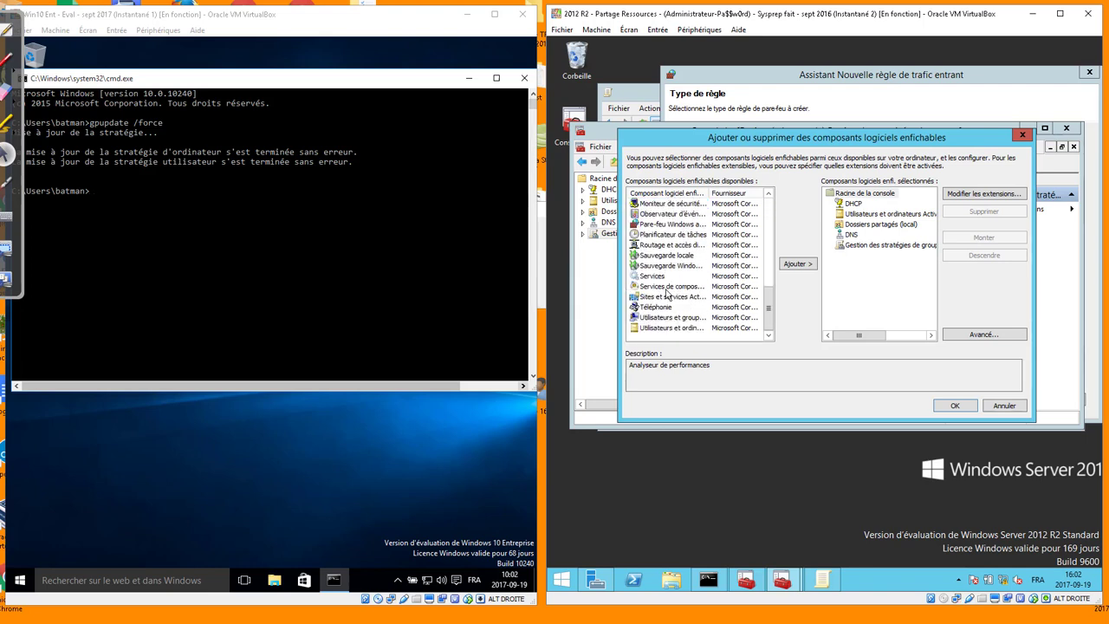
{"action": "left_click", "coordinate": [672, 214]}
{"action": "left_click", "coordinate": [797, 263]}
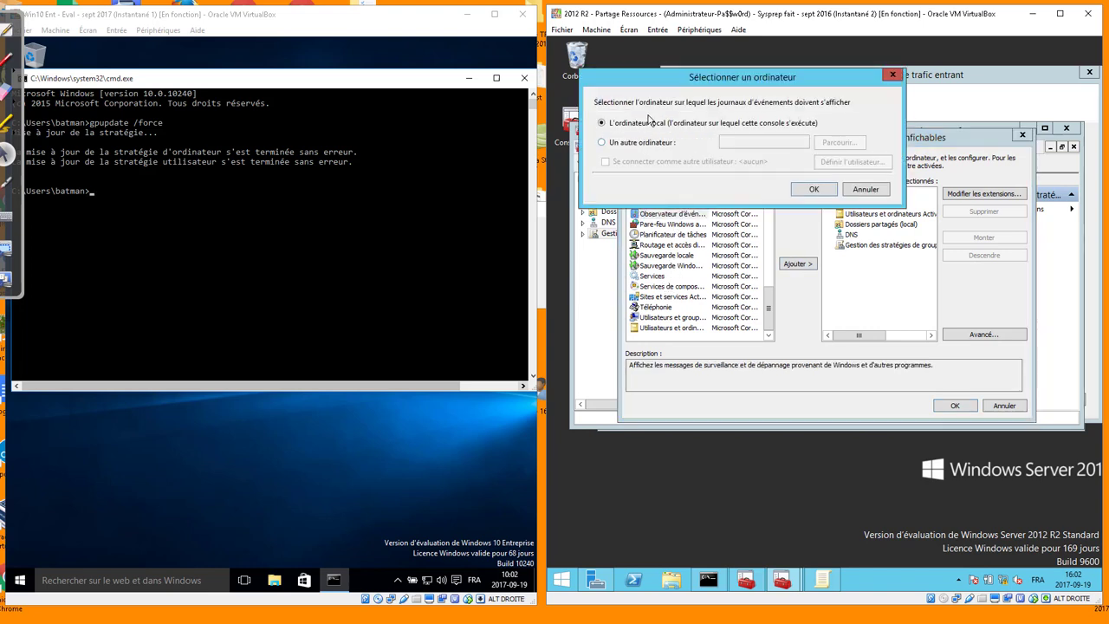
Target Event Viewer at another computer, finding CLIENT02-WIN10 via advanced search, and confirm PME\CLIENT02-WIN10
{"action": "left_click", "coordinate": [641, 144]}
{"action": "left_click", "coordinate": [838, 142]}
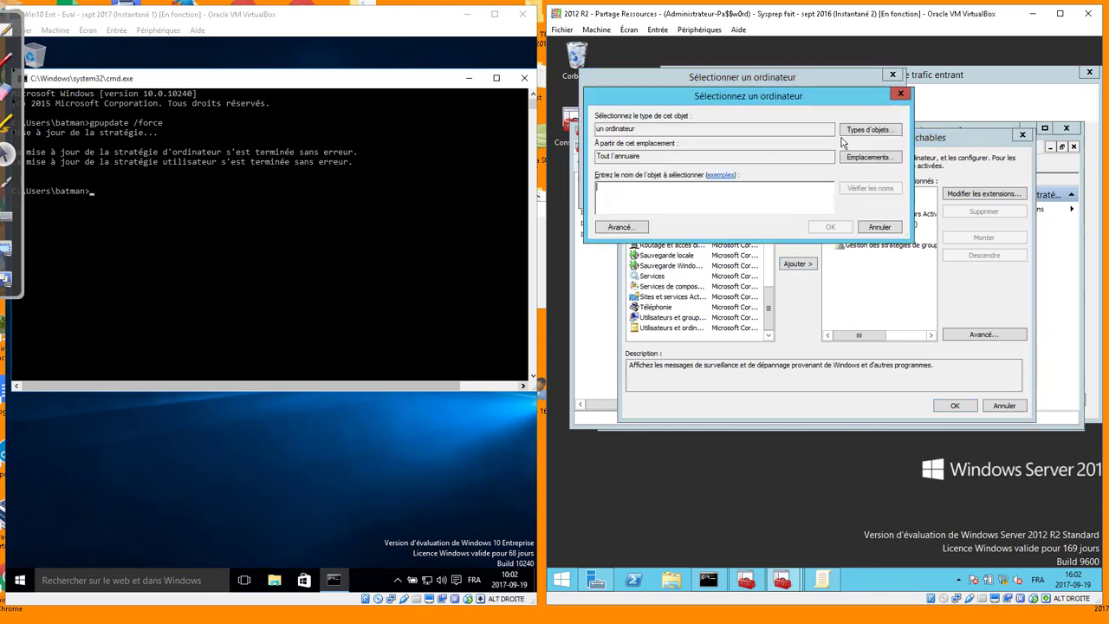
{"action": "left_click", "coordinate": [620, 227]}
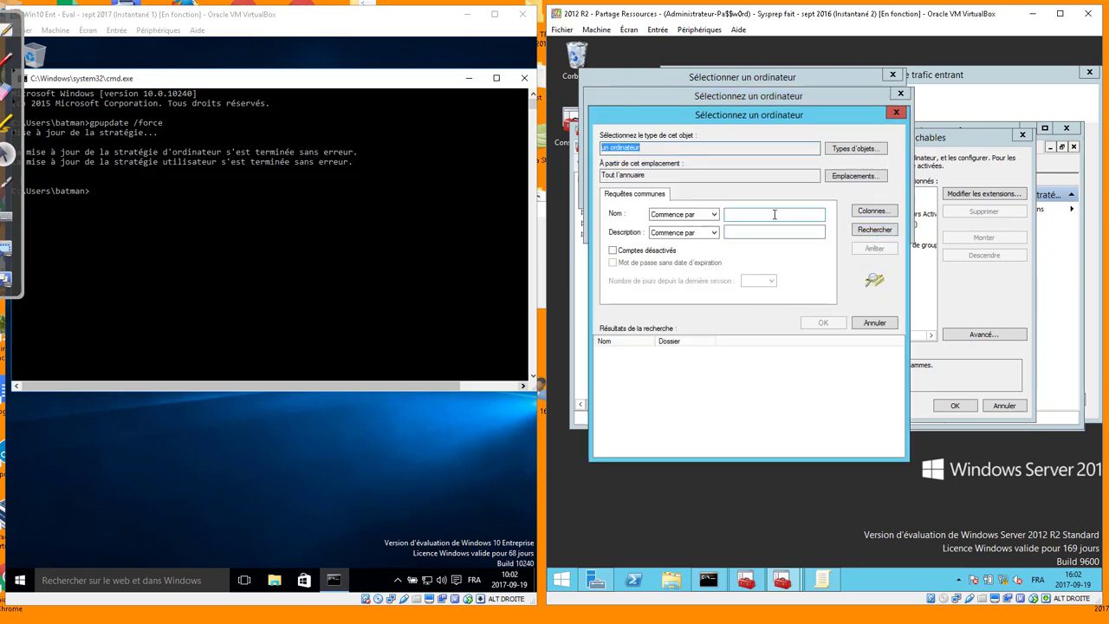
{"action": "left_click", "coordinate": [773, 213]}
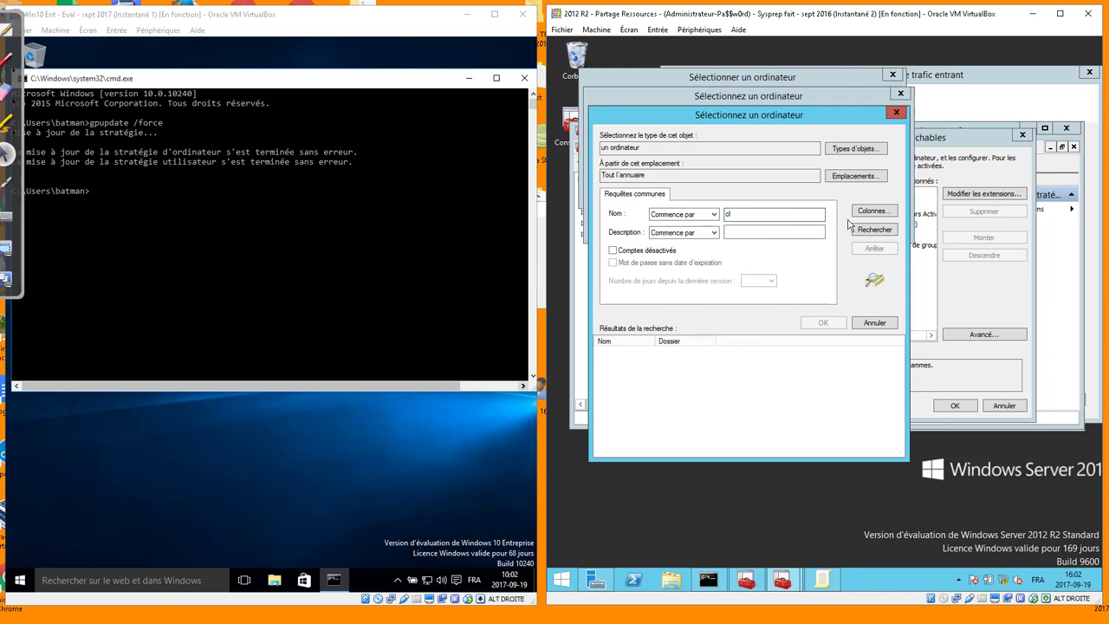
{"action": "left_click", "coordinate": [874, 229]}
{"action": "left_click_drag", "start_coordinate": [656, 341], "coordinate": [742, 341]}
{"action": "left_click", "coordinate": [648, 363]}
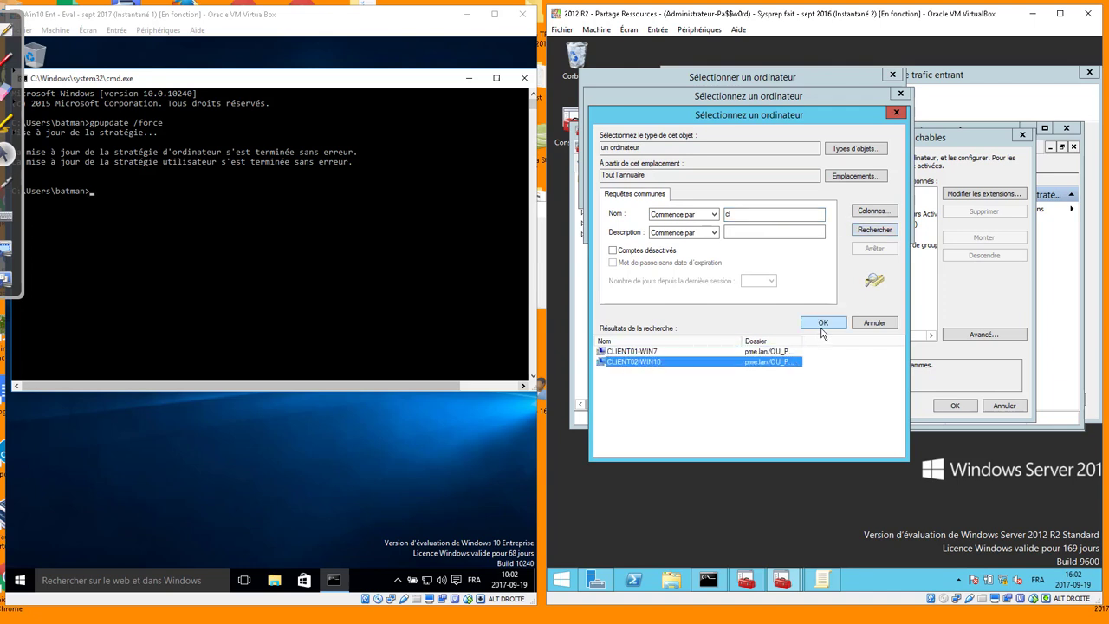
{"action": "left_click", "coordinate": [823, 323]}
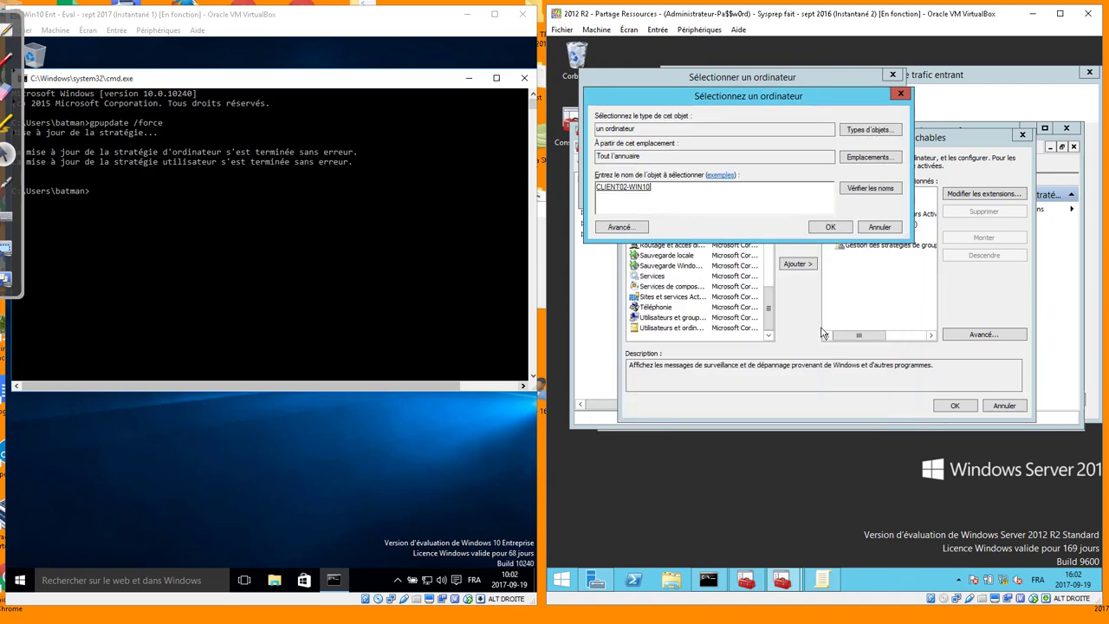
{"action": "left_click", "coordinate": [832, 227]}
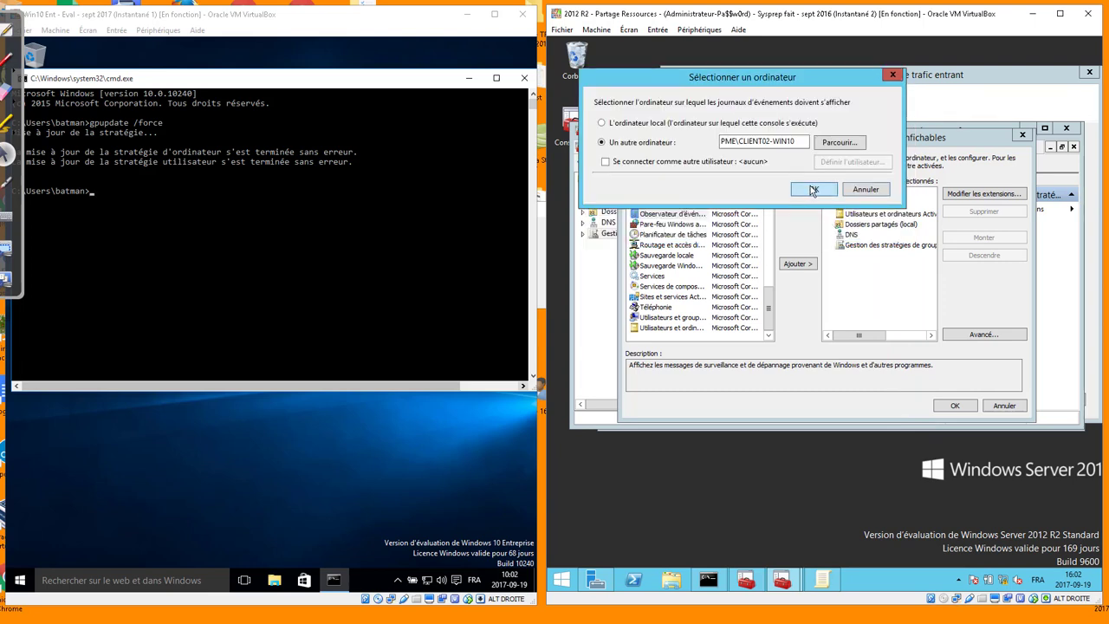
{"action": "left_click", "coordinate": [812, 190]}
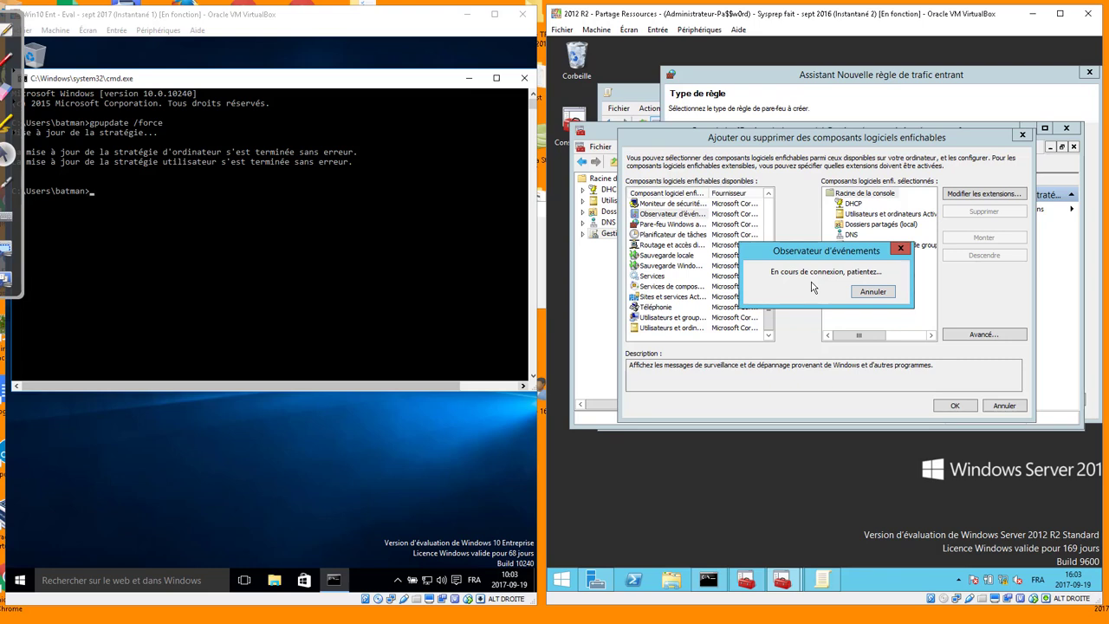
Cancel the stalled connection to CLIENT02-WIN10
{"action": "left_click_drag", "start_coordinate": [820, 252], "coordinate": [831, 264]}
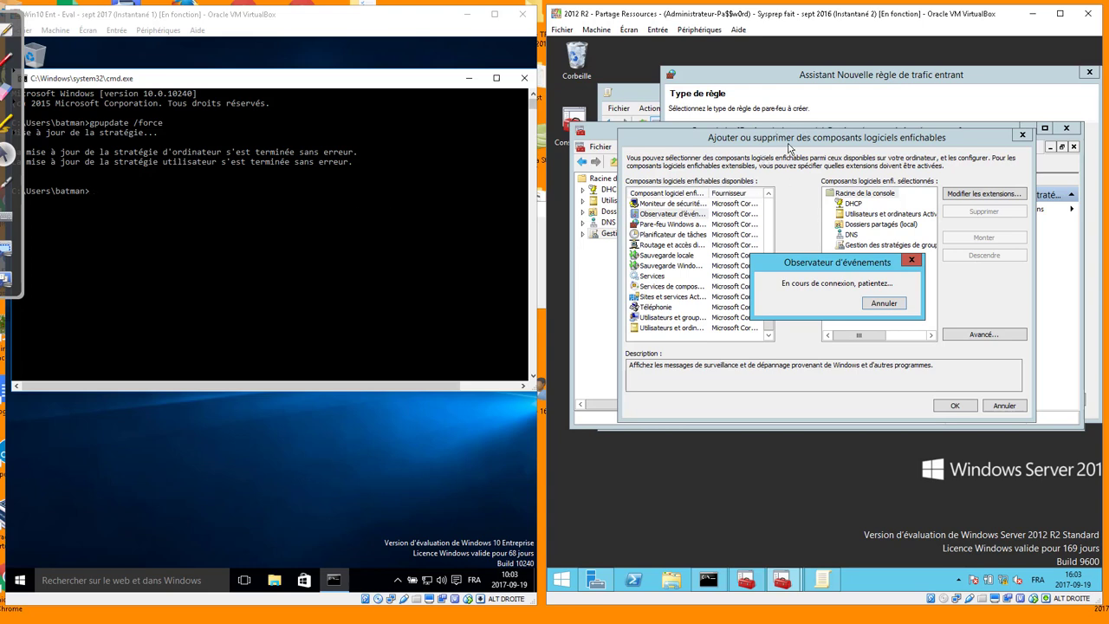
{"action": "left_click", "coordinate": [890, 305]}
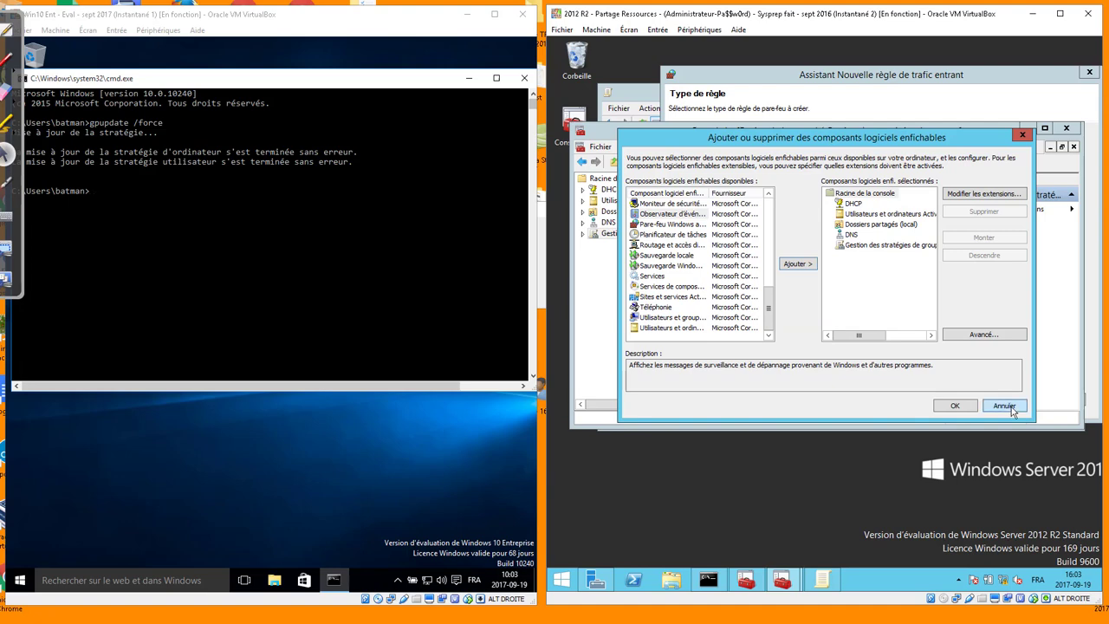
Close the snap-in list, finish the wizard allowing all three event log rules, then close the GPO editor
{"action": "left_click", "coordinate": [1003, 405]}
{"action": "left_click", "coordinate": [899, 104]}
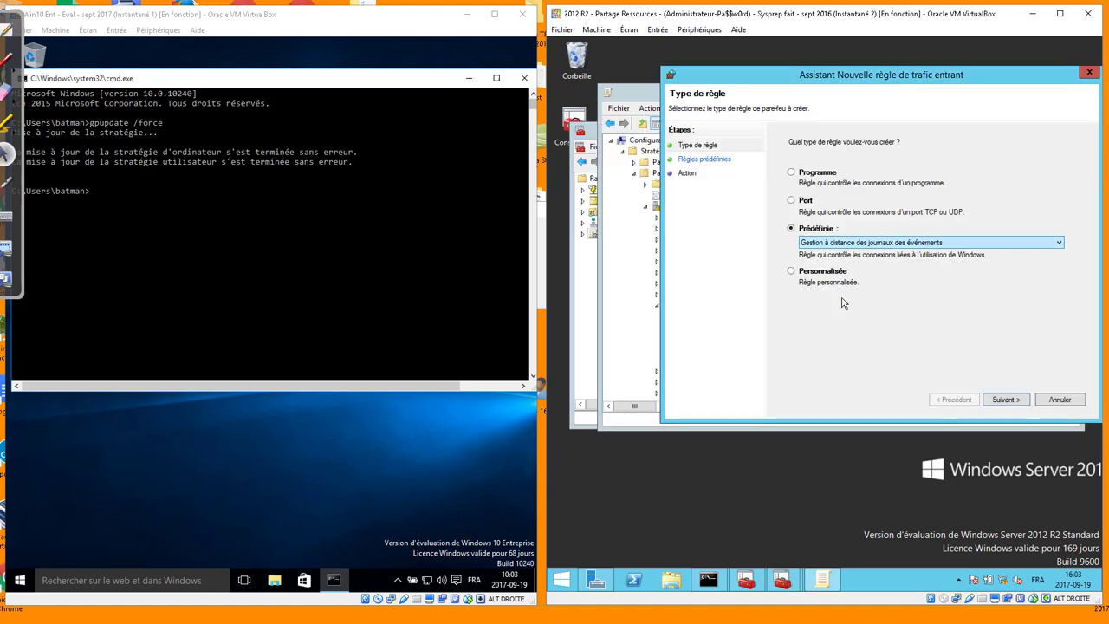
{"action": "left_click", "coordinate": [1009, 400]}
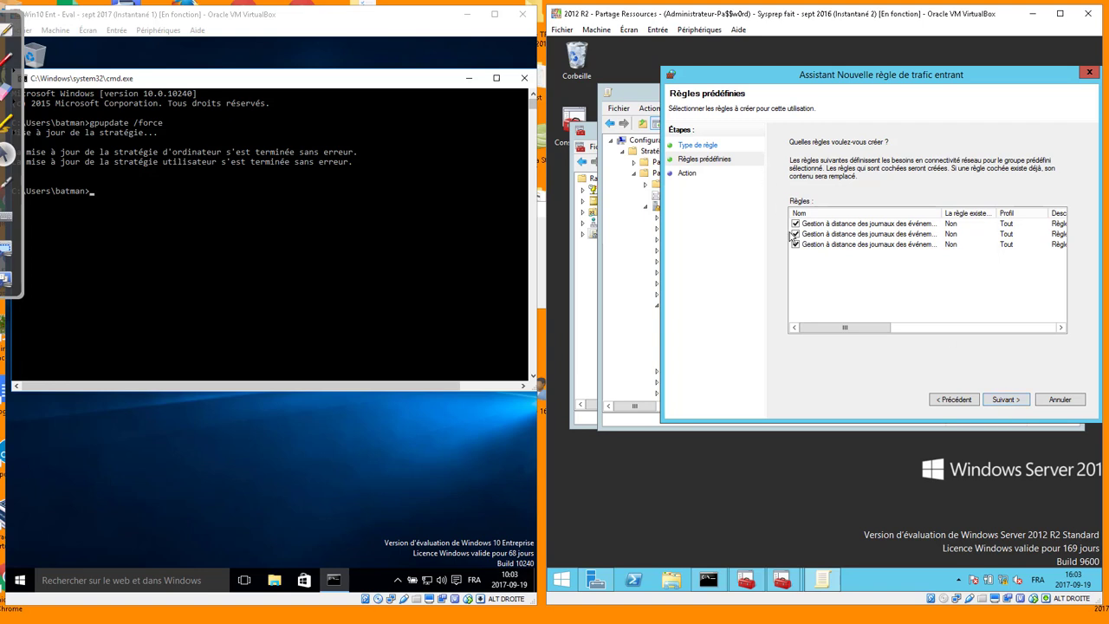
{"action": "left_click", "coordinate": [1009, 400]}
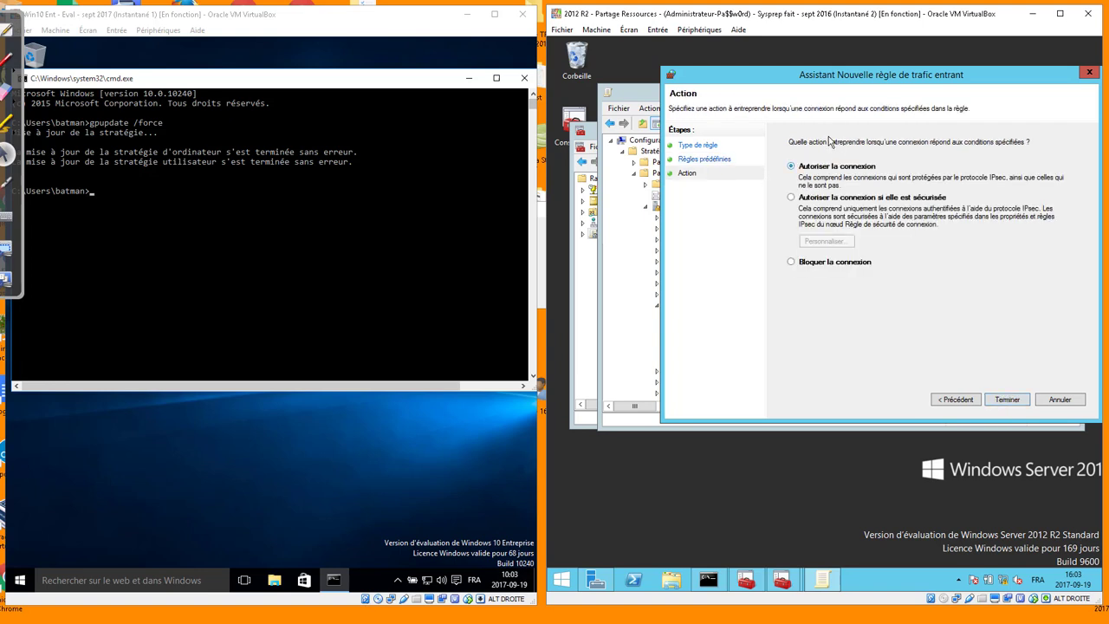
{"action": "left_click", "coordinate": [1007, 399]}
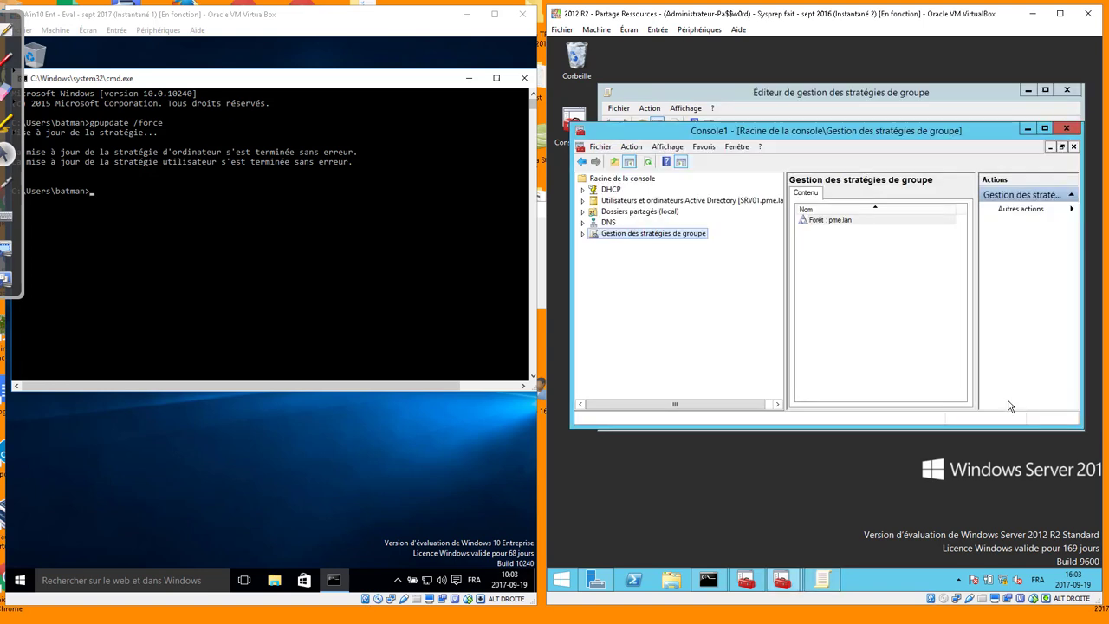
{"action": "left_click", "coordinate": [848, 84]}
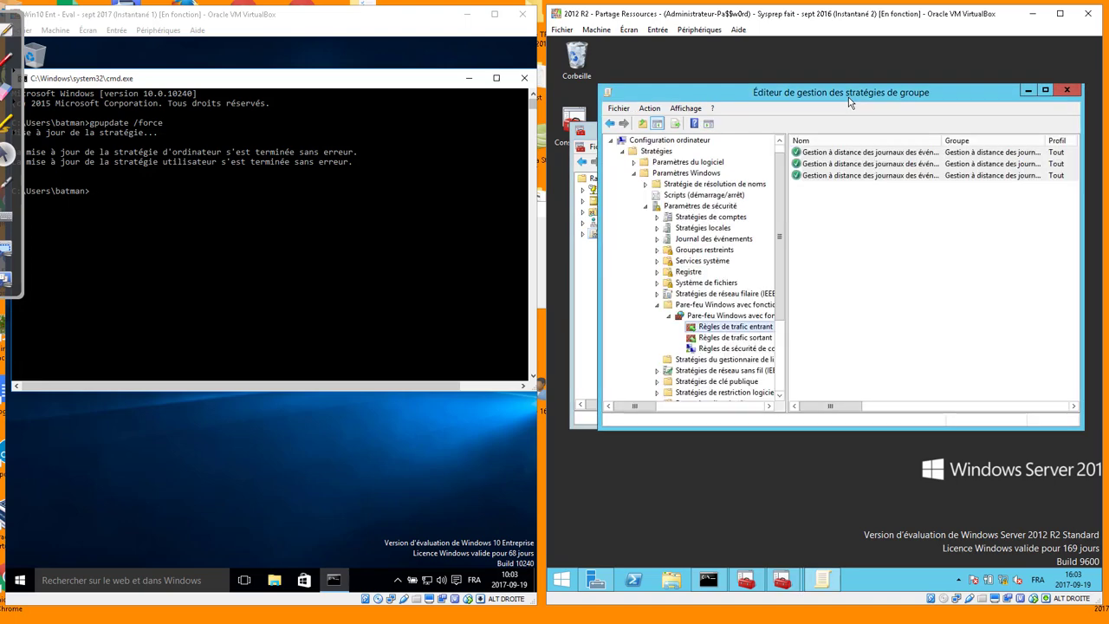
{"action": "left_click", "coordinate": [1067, 90]}
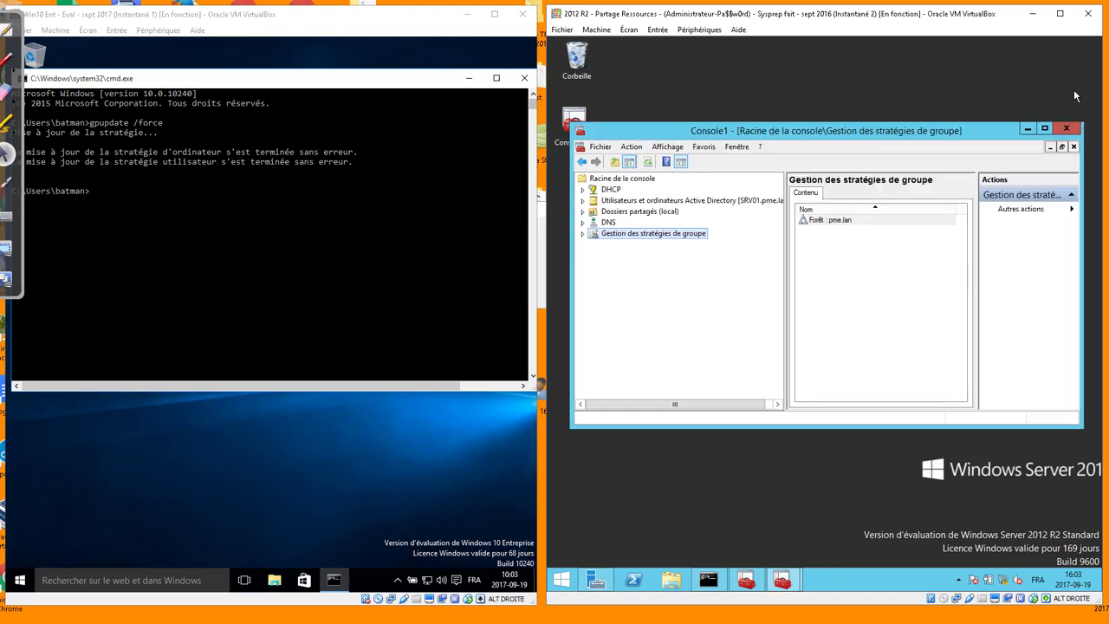
Rerun gpupdate /force in the client's Command Prompt and move the window lower
{"action": "left_click", "coordinate": [344, 250]}
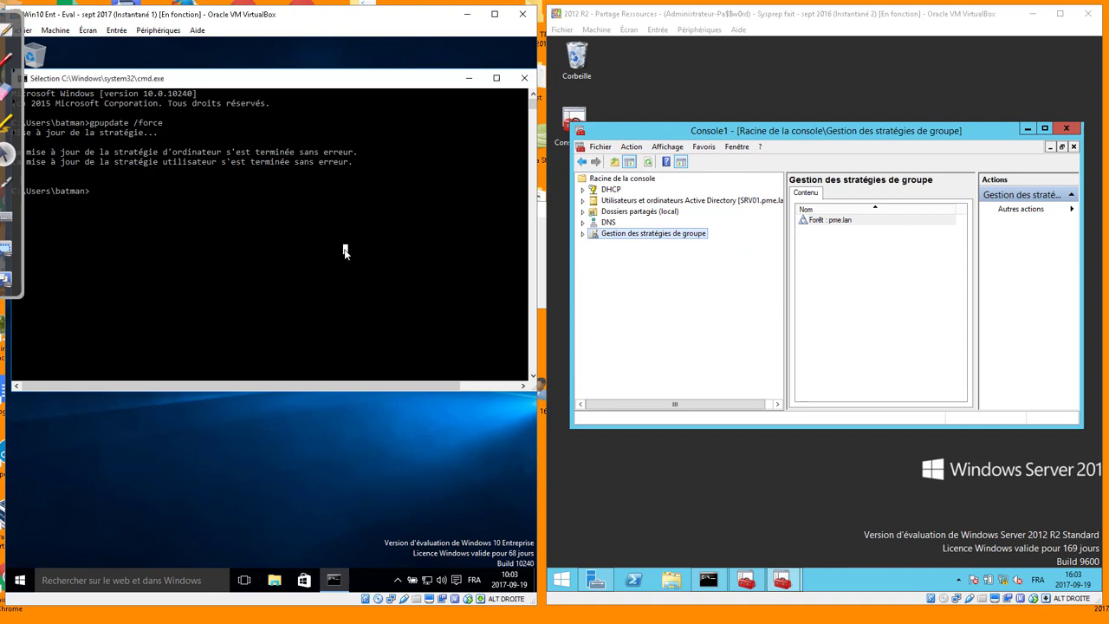
{"action": "key", "text": "Escape"}
{"action": "key", "text": "Up"}
{"action": "key", "text": "Return"}
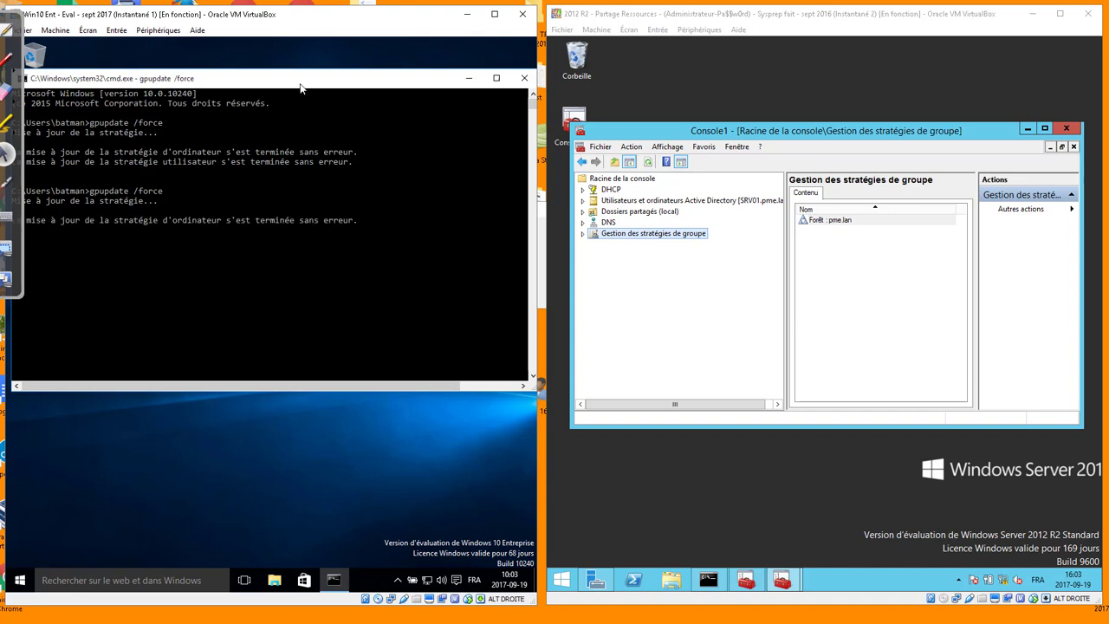
{"action": "left_click_drag", "start_coordinate": [301, 87], "coordinate": [373, 118]}
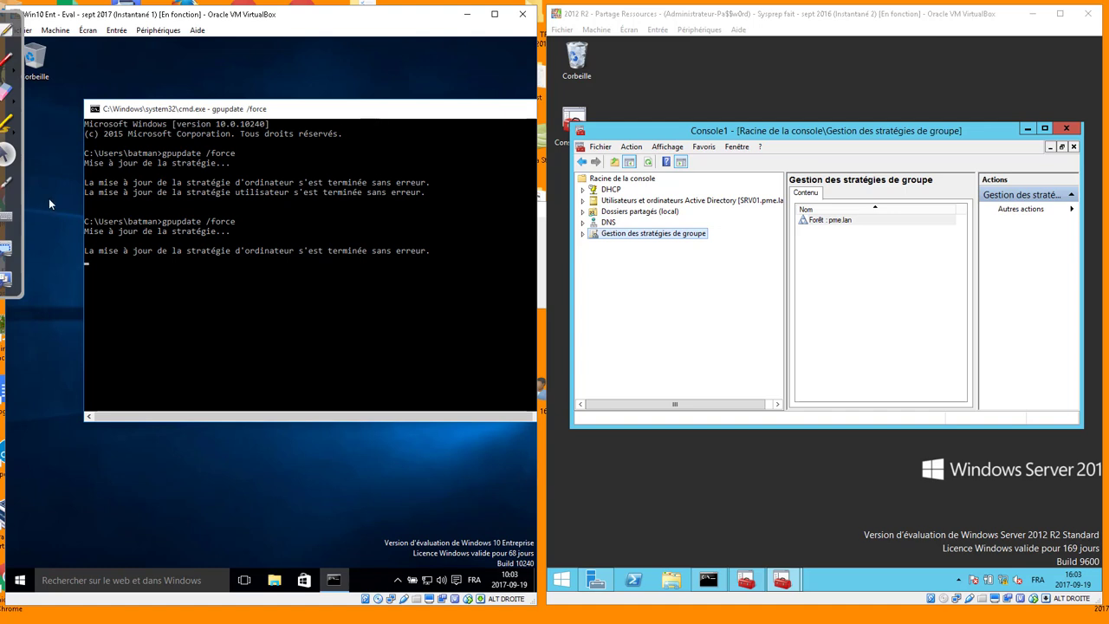
{"action": "key", "text": "super+r"}
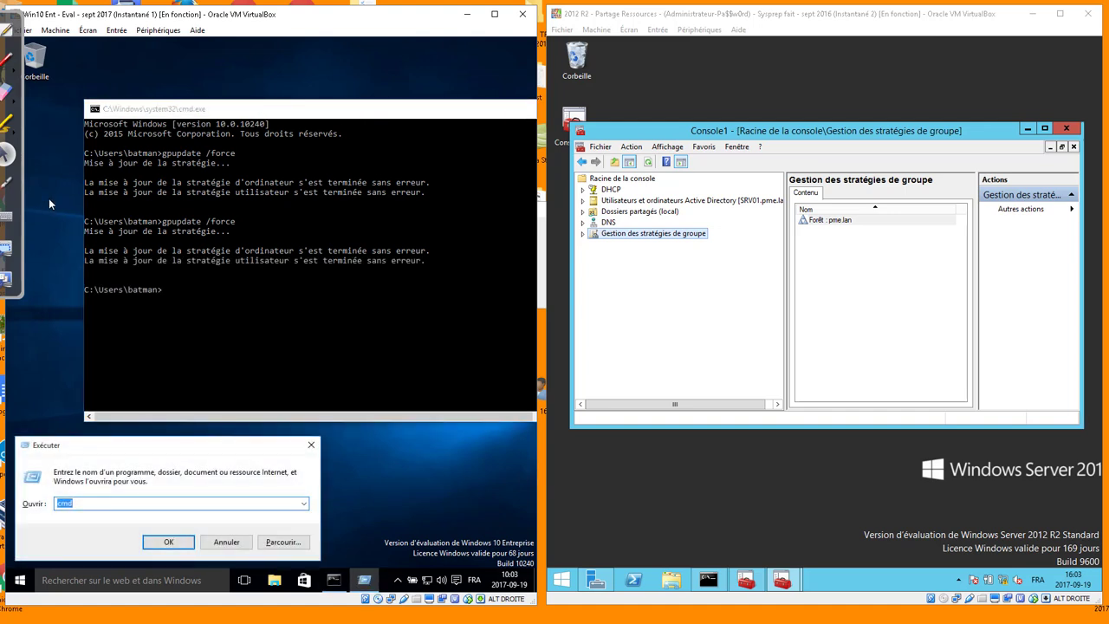
Launch an empty console with mmc and save it as Console1.msc on the desktop
{"action": "type", "text": "mmc"}
{"action": "key", "text": "Return"}
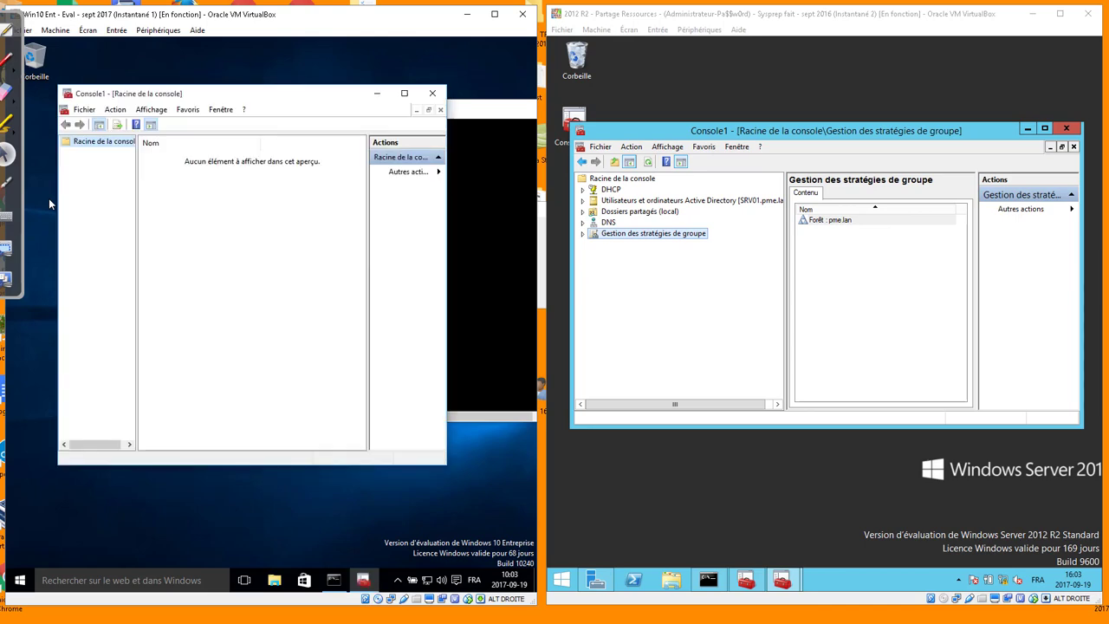
{"action": "left_click", "coordinate": [21, 578]}
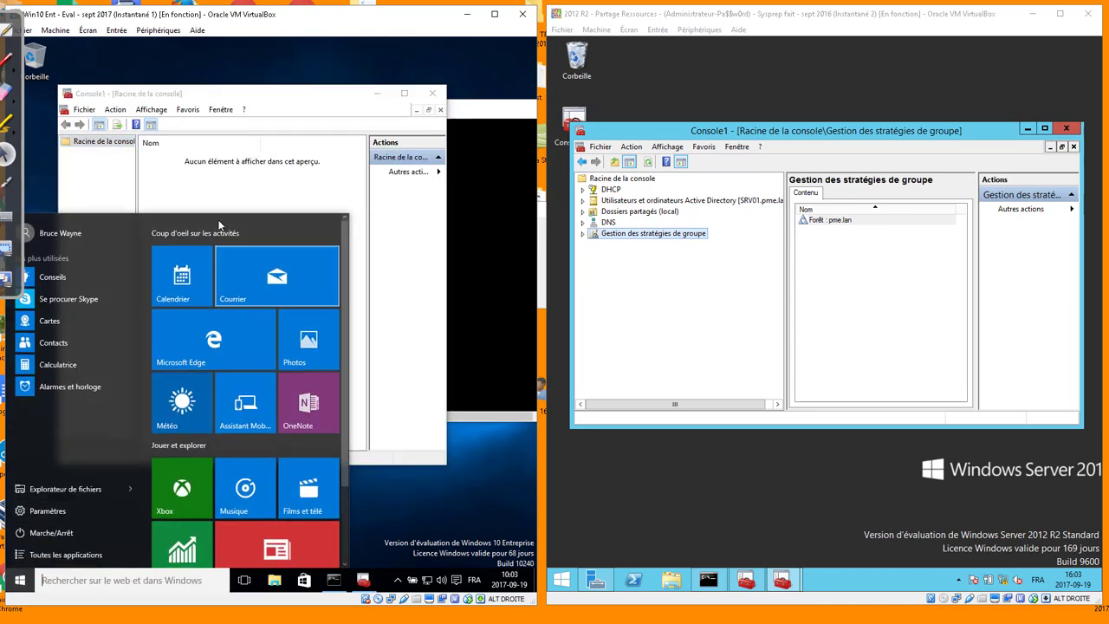
{"action": "left_click", "coordinate": [280, 98]}
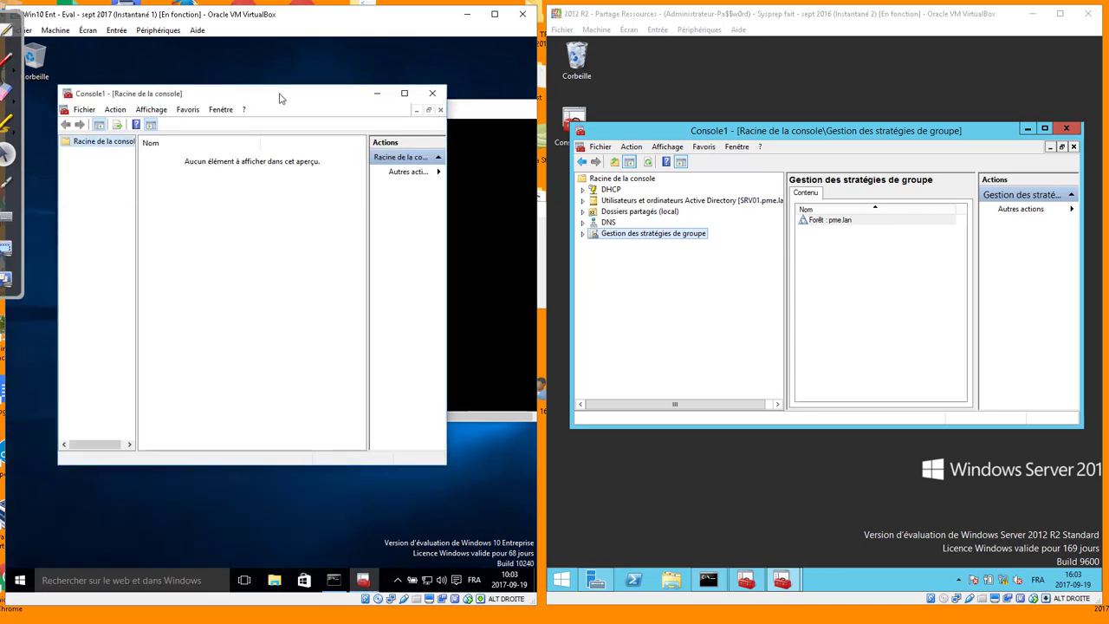
{"action": "left_click", "coordinate": [84, 110]}
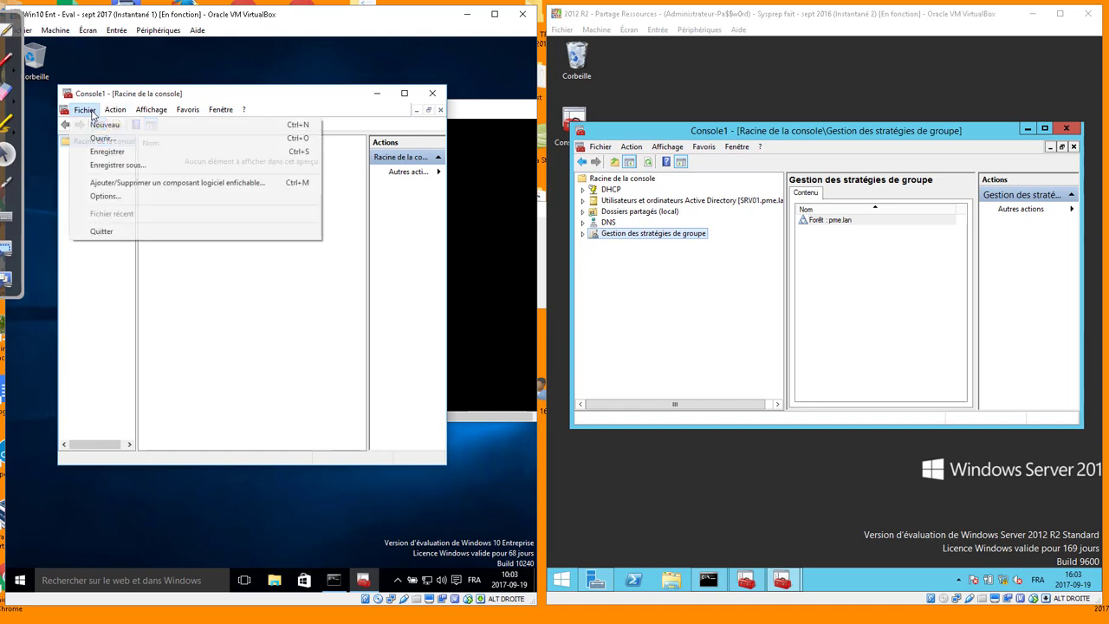
{"action": "left_click", "coordinate": [106, 163]}
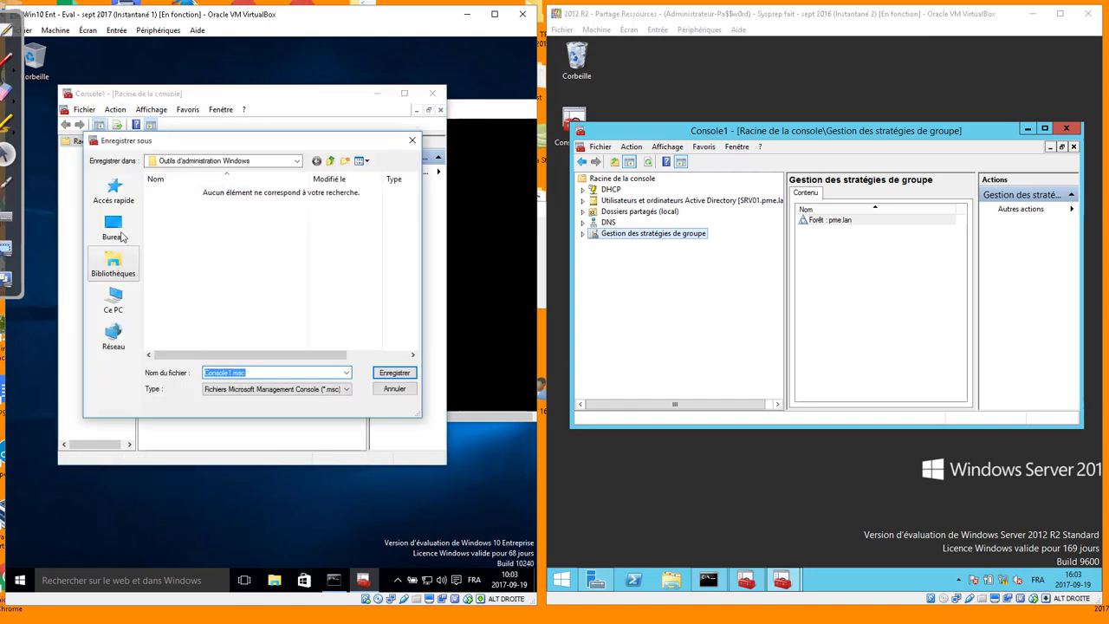
{"action": "left_click", "coordinate": [394, 372]}
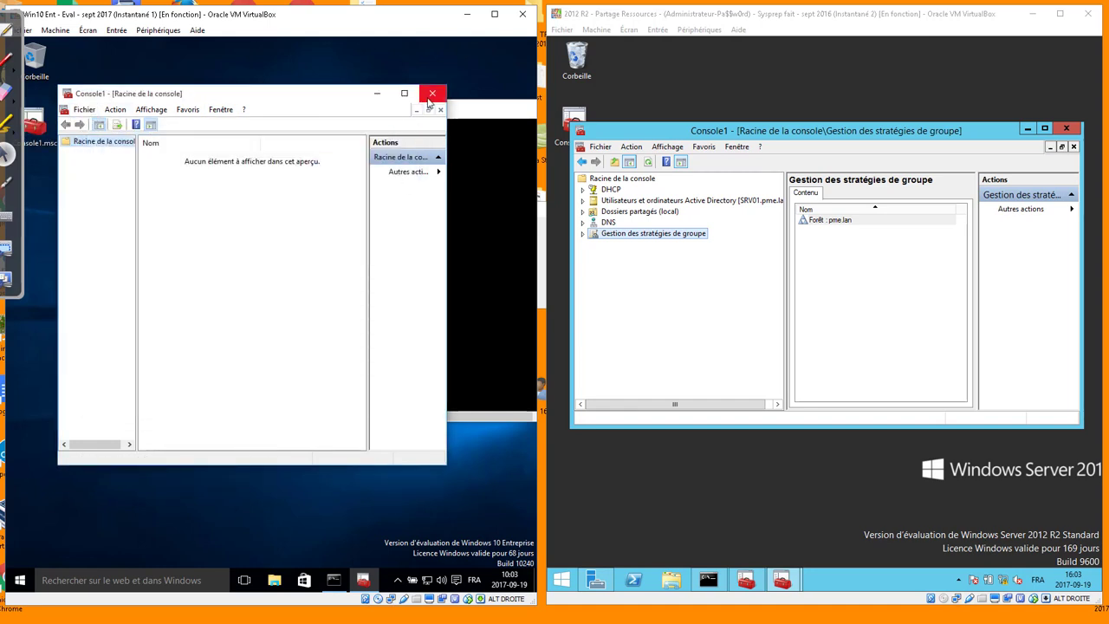
Close the console and reopen Console1.msc as administrator using the admin credentials
{"action": "left_click", "coordinate": [433, 93]}
{"action": "right_click", "coordinate": [36, 133]}
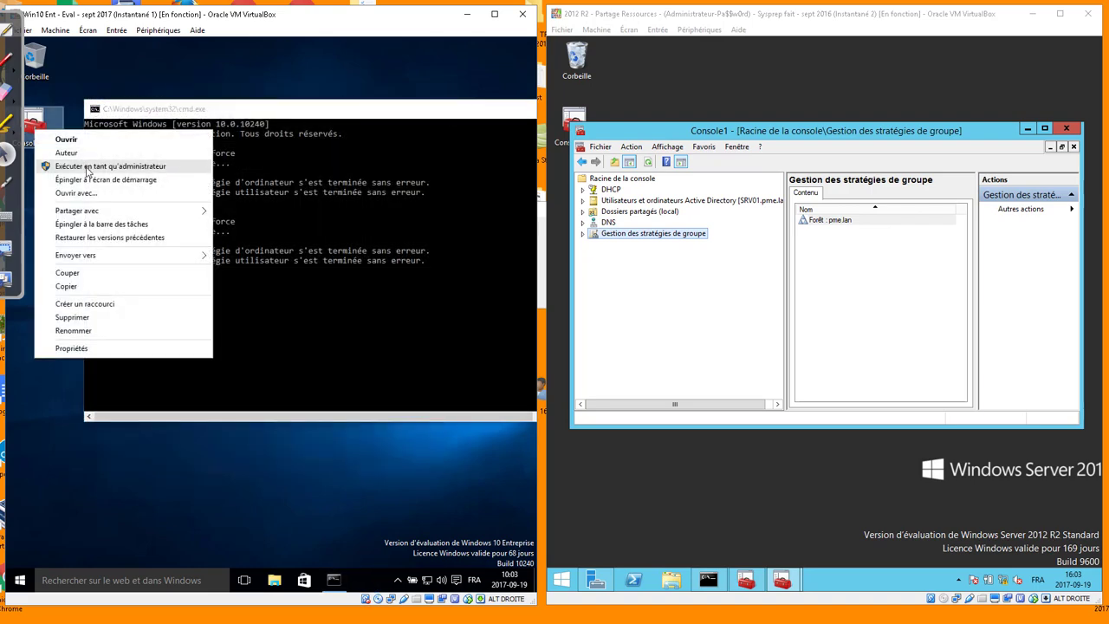
{"action": "left_click", "coordinate": [96, 166]}
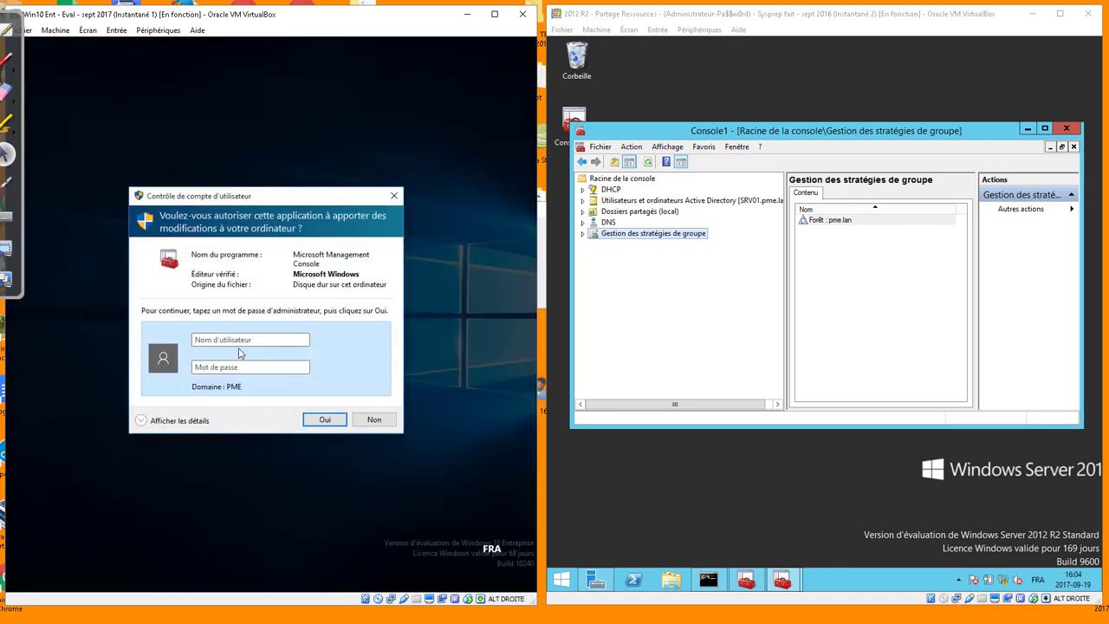
{"action": "type", "text": "adminsitra"}
{"action": "key", "text": "BackSpace"}
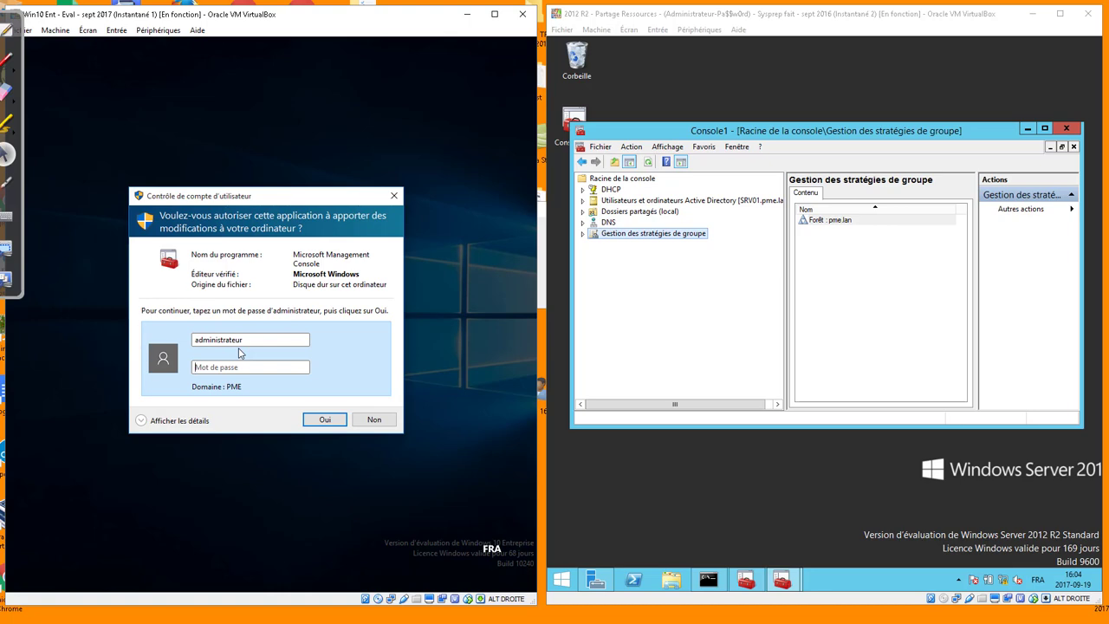
{"action": "type", "text": "••••••••"}
{"action": "key", "text": "Return"}
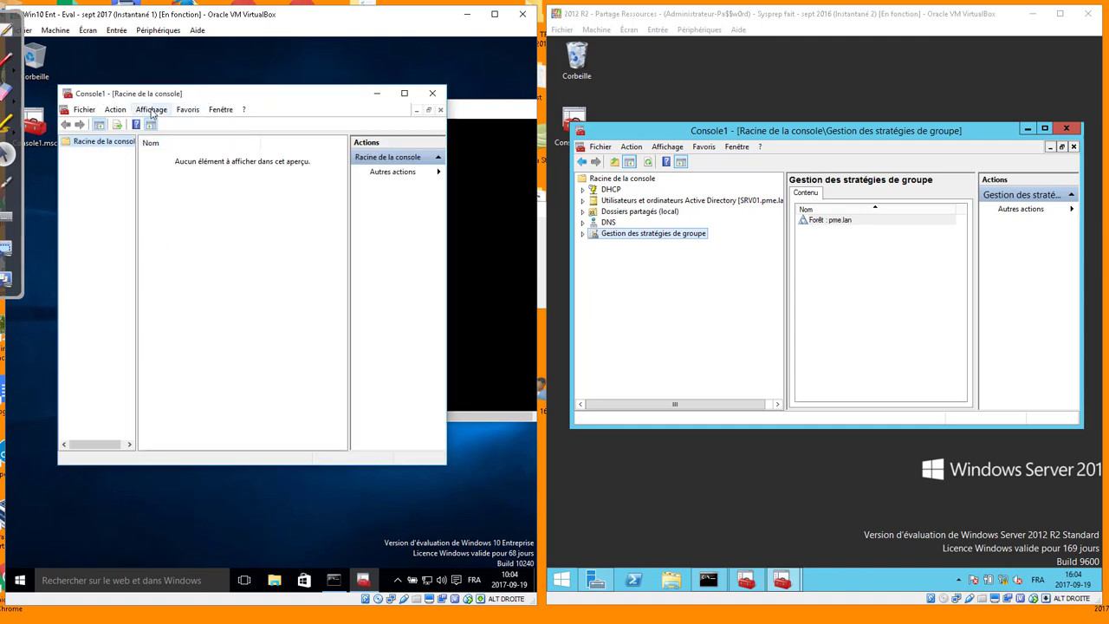
Add the Windows Firewall with Advanced Security snap-in for the local computer to Console1
{"action": "left_click", "coordinate": [87, 110]}
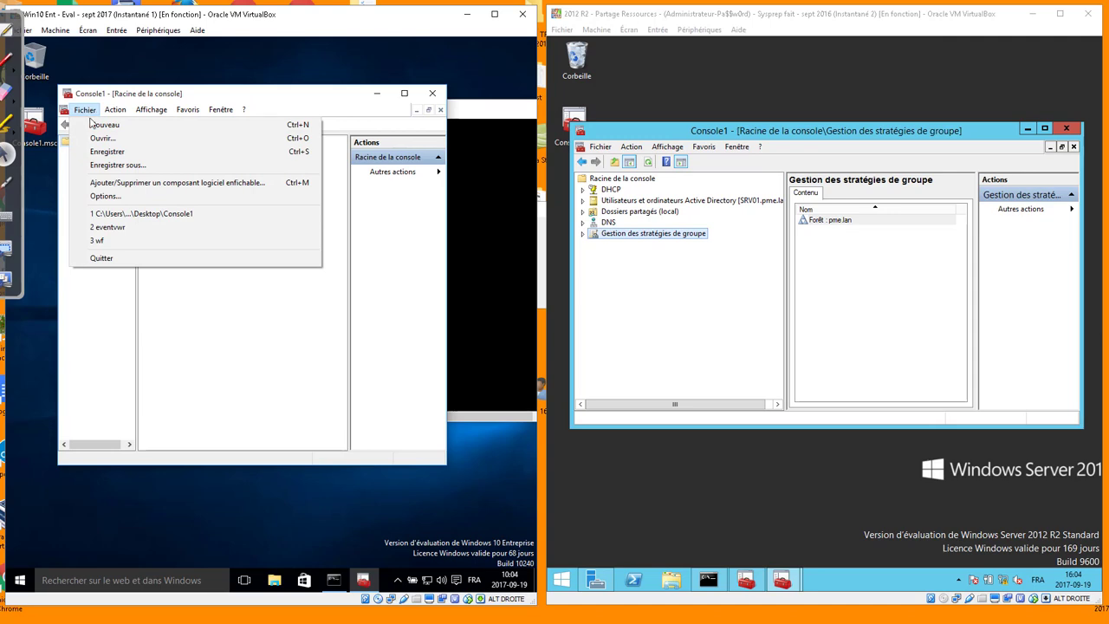
{"action": "left_click", "coordinate": [116, 184]}
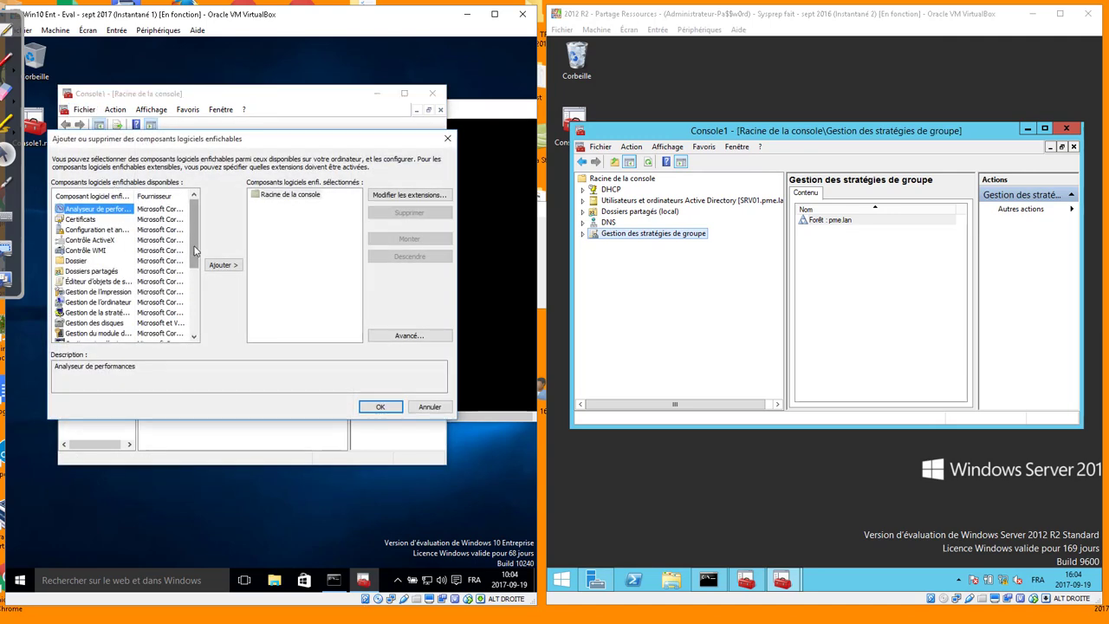
{"action": "scroll", "coordinate": [95, 286], "scroll_direction": "down", "scroll_amount": 4}
{"action": "left_click", "coordinate": [95, 292]}
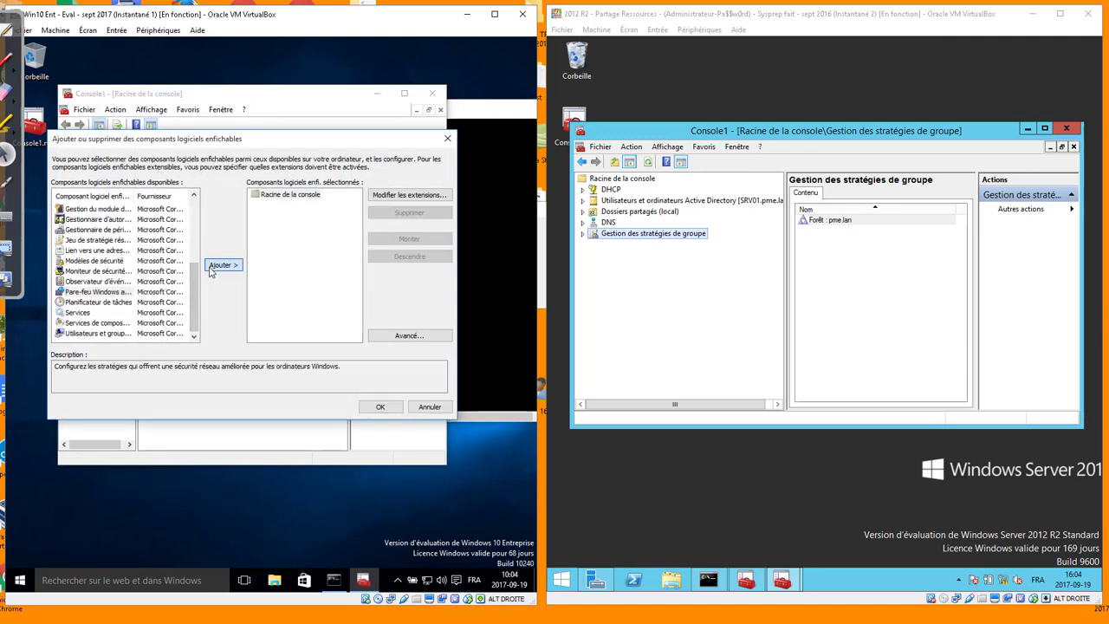
{"action": "left_click", "coordinate": [221, 265]}
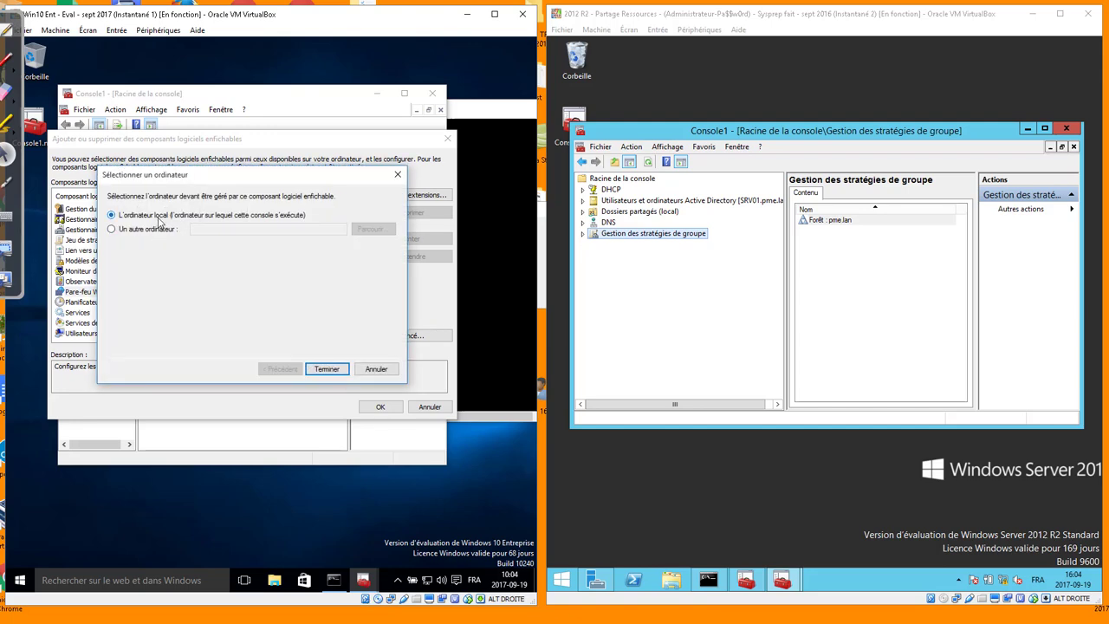
{"action": "left_click", "coordinate": [326, 370]}
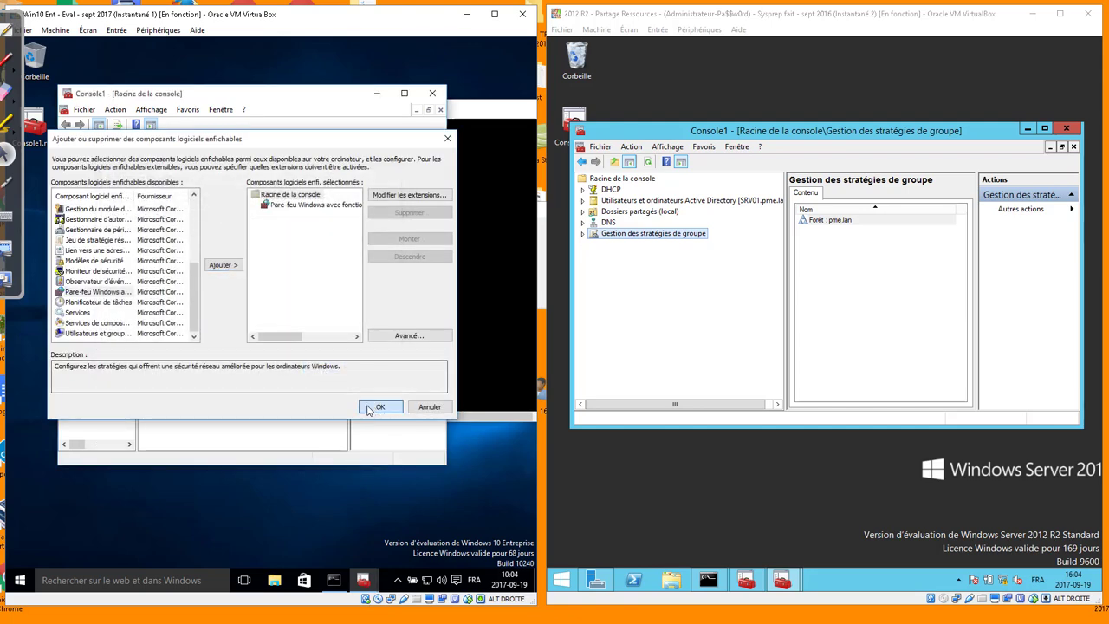
{"action": "left_click", "coordinate": [380, 406]}
Browse Inbound Rules to the Remote Event Log Management (RPC-EPMAP) rule, then close the console
{"action": "left_click", "coordinate": [66, 153]}
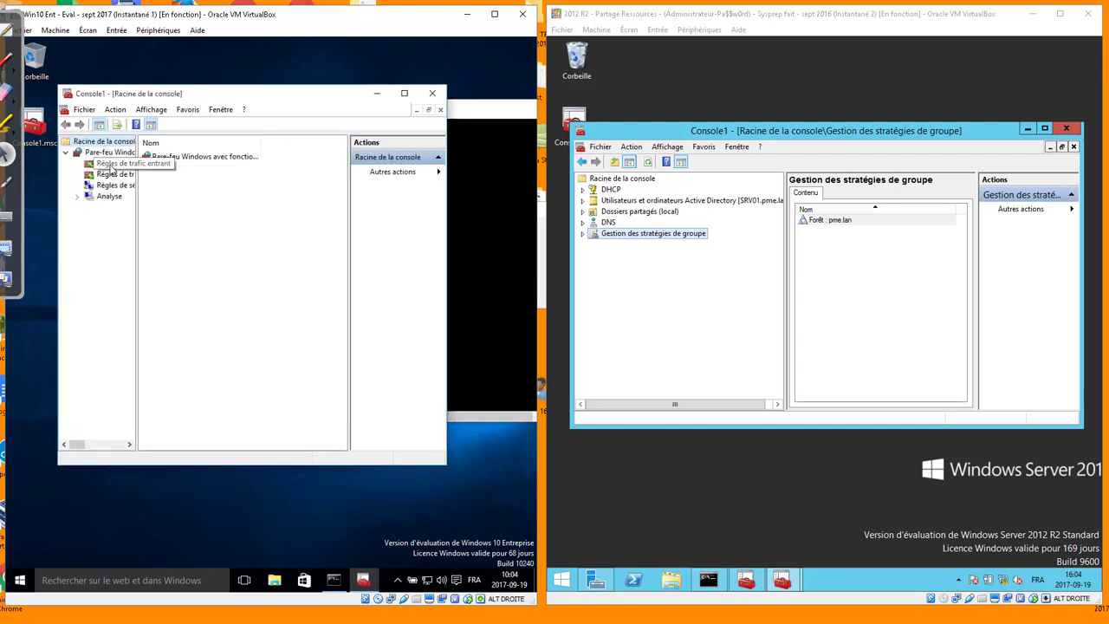
{"action": "left_click", "coordinate": [112, 164]}
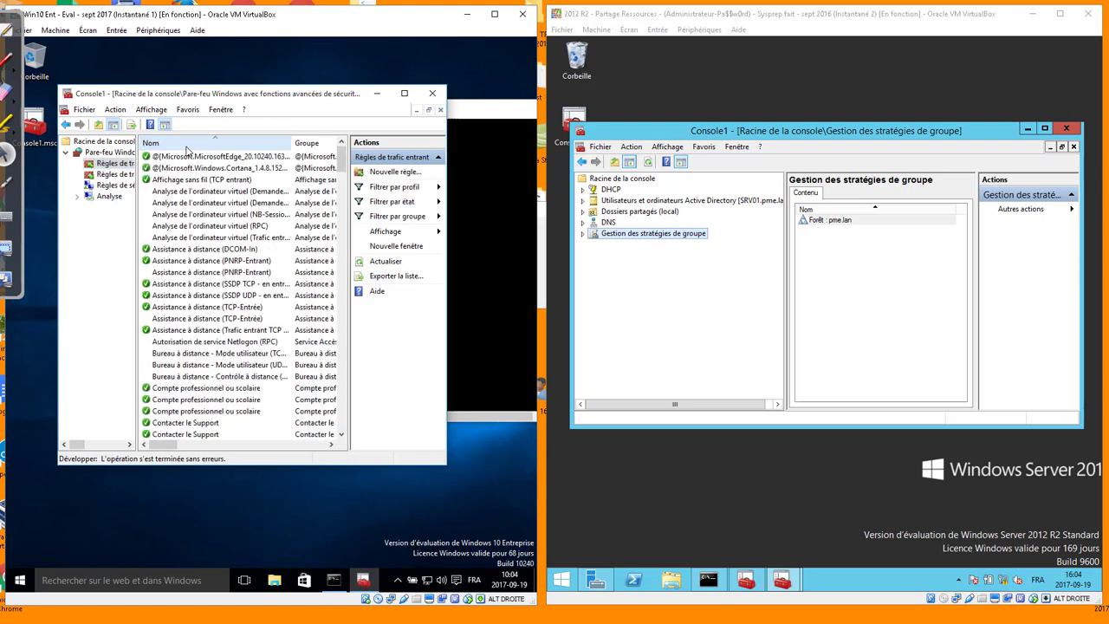
{"action": "scroll", "coordinate": [209, 286], "scroll_direction": "down", "scroll_amount": 15}
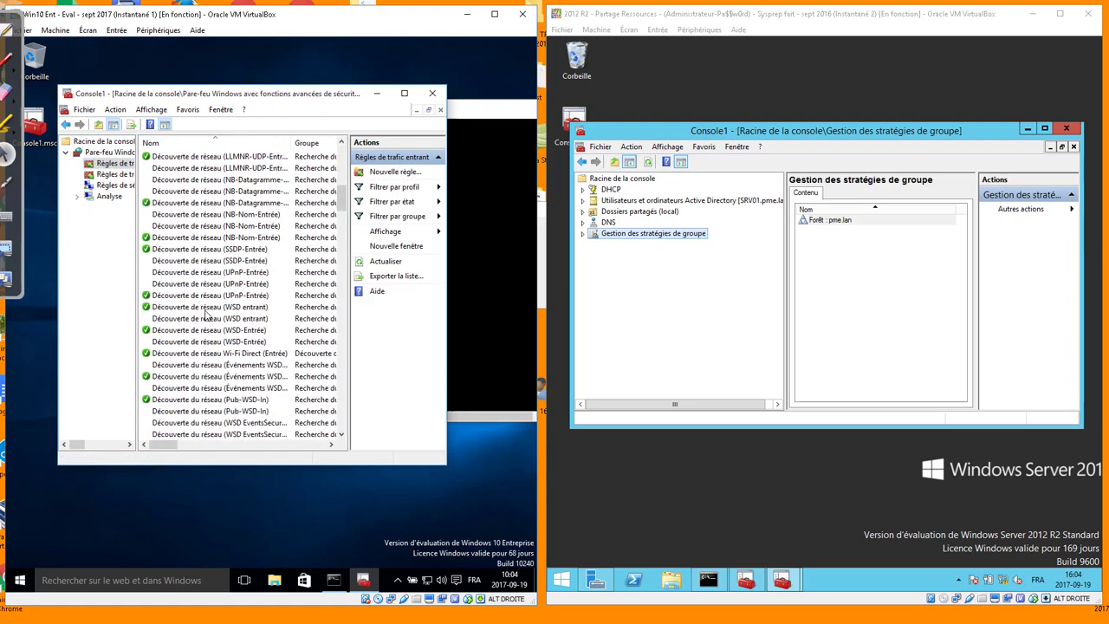
{"action": "scroll", "coordinate": [205, 315], "scroll_direction": "down", "scroll_amount": 1}
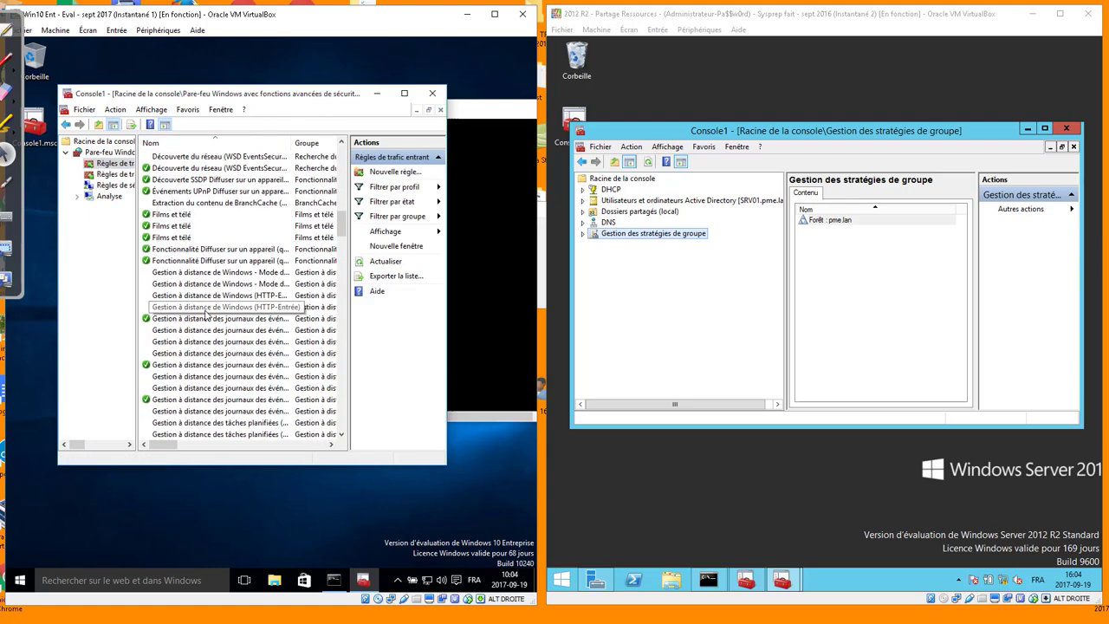
{"action": "left_click", "coordinate": [196, 365]}
{"action": "left_click", "coordinate": [183, 400]}
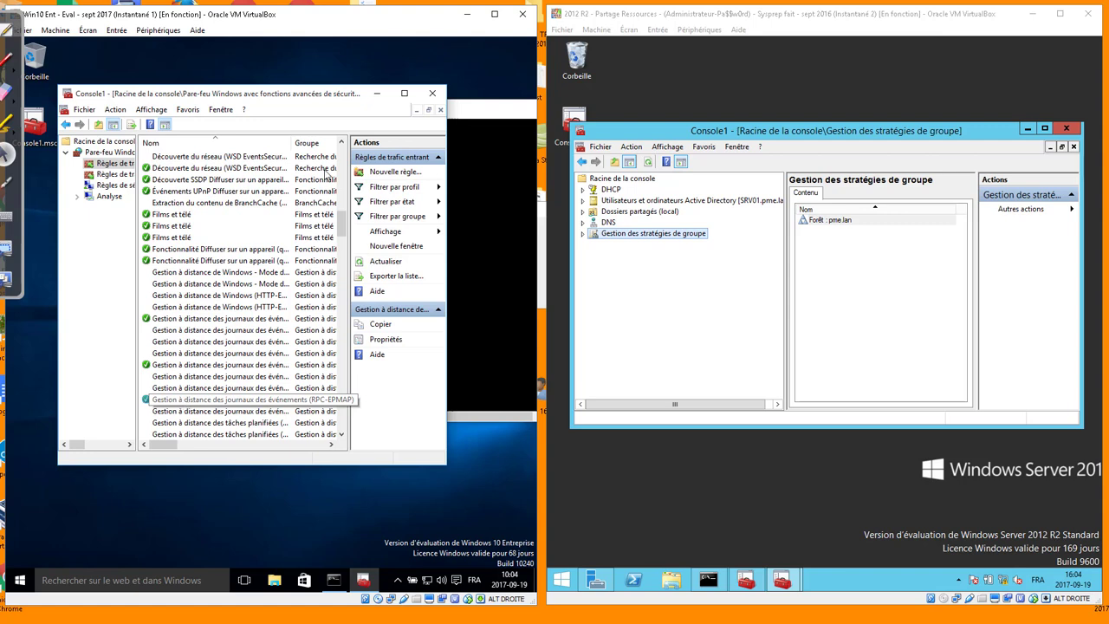
{"action": "left_click", "coordinate": [432, 93]}
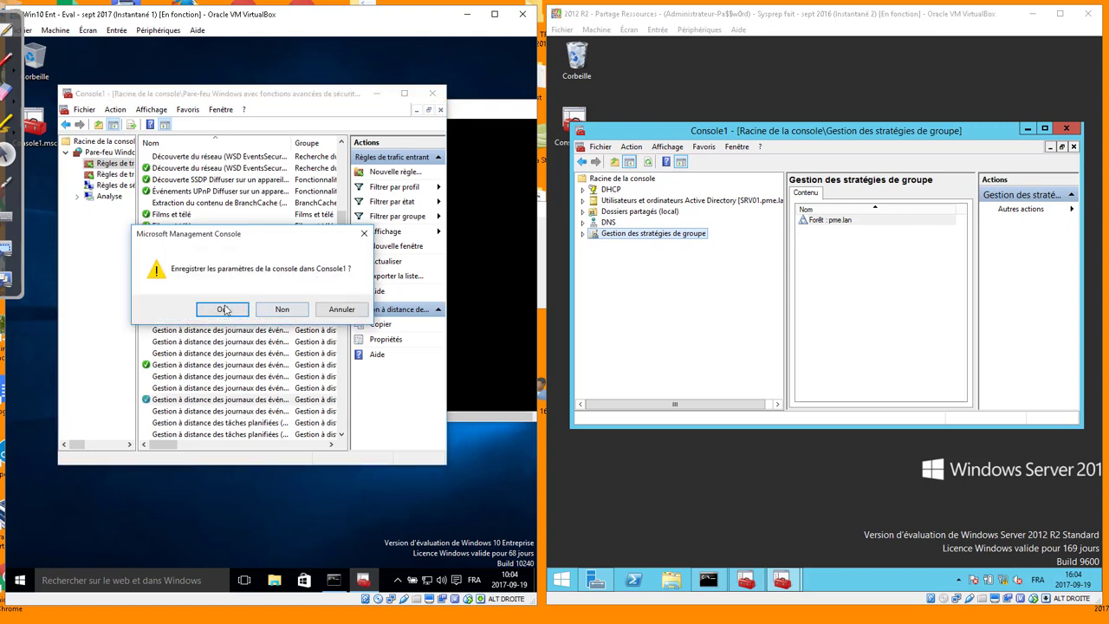
Save Console1's settings, then add the Observateur d'événements snap-in in the server's console
{"action": "left_click", "coordinate": [223, 309]}
{"action": "left_click", "coordinate": [676, 300]}
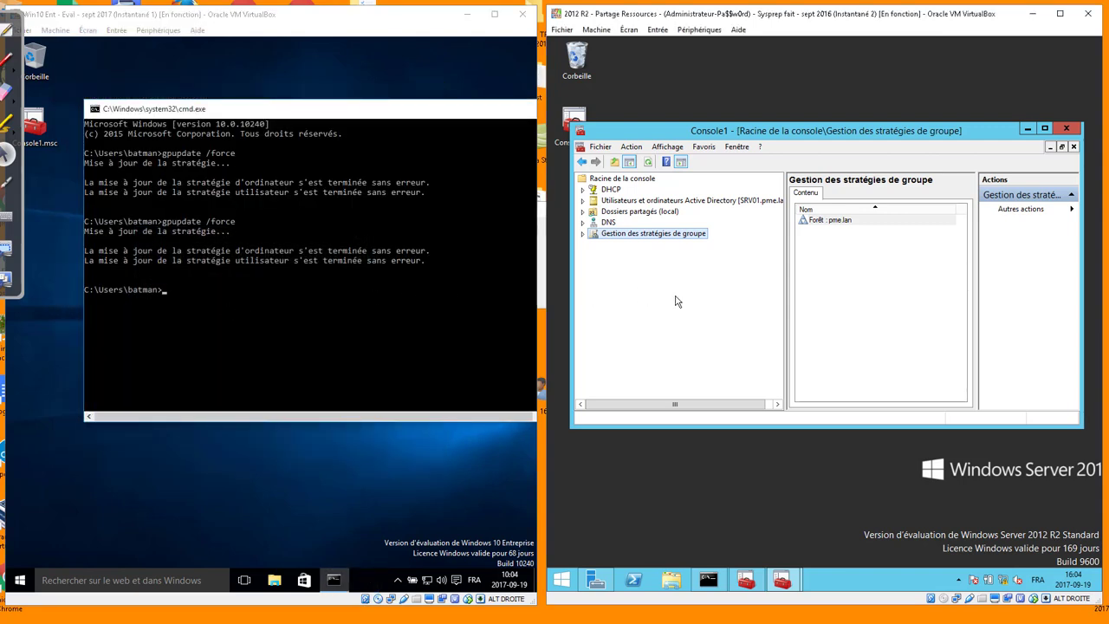
{"action": "left_click", "coordinate": [608, 147]}
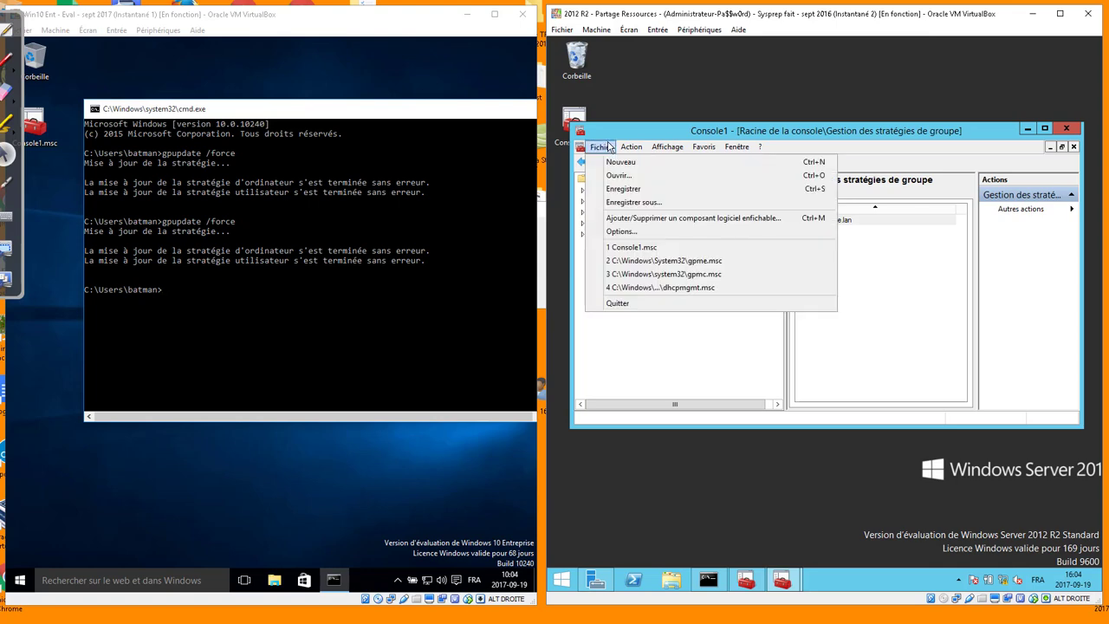
{"action": "left_click", "coordinate": [617, 217]}
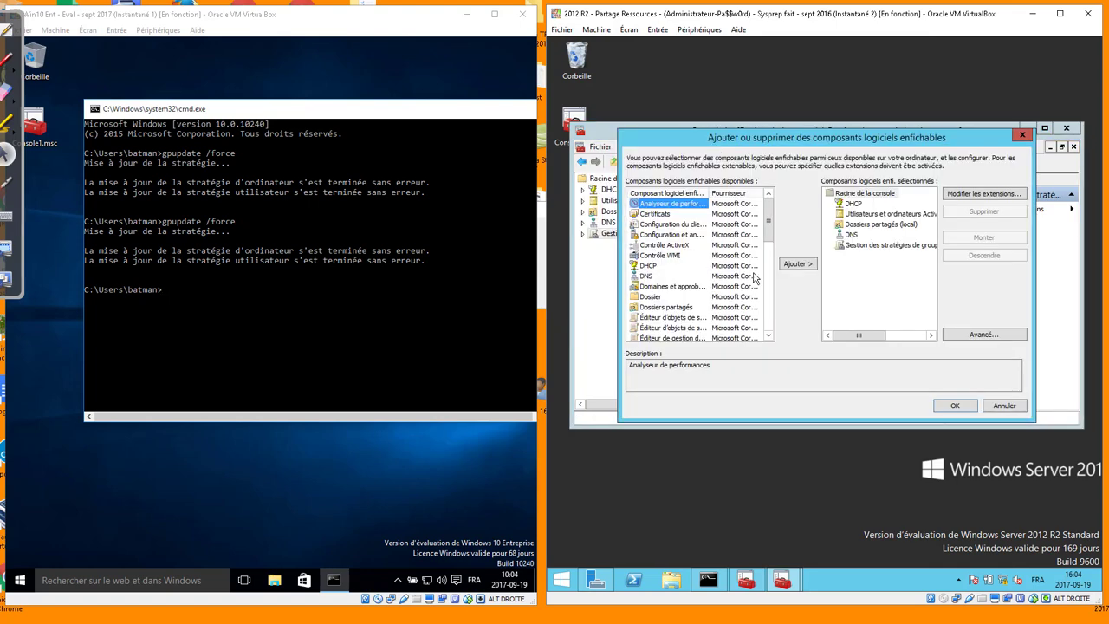
{"action": "left_click_drag", "start_coordinate": [768, 221], "coordinate": [770, 314]}
{"action": "left_click", "coordinate": [671, 234]}
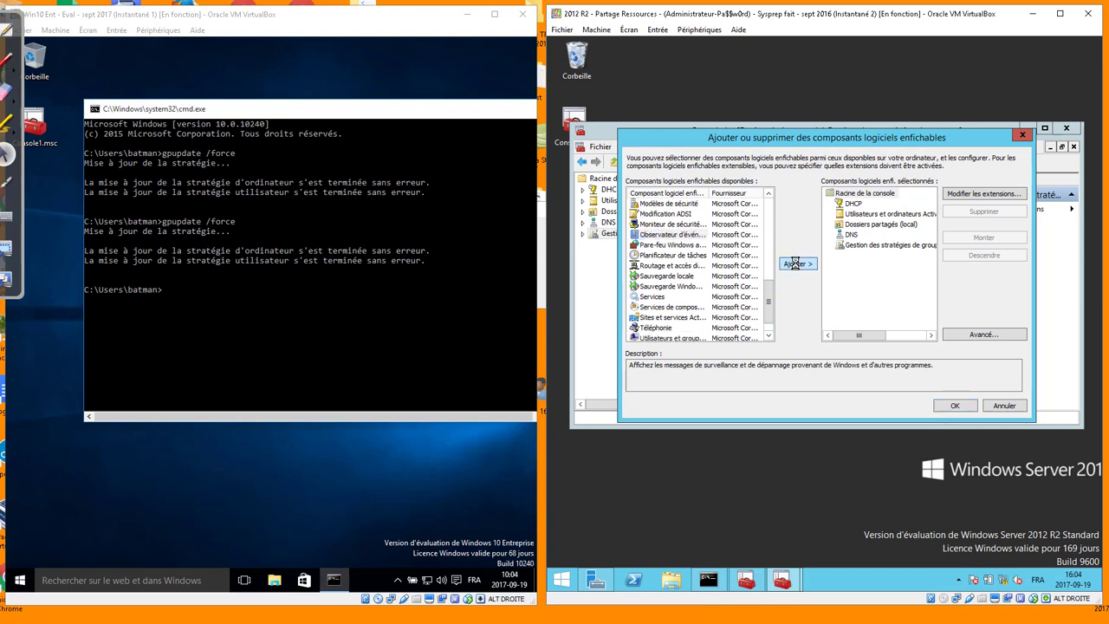
{"action": "left_click", "coordinate": [795, 263]}
Point the Event Viewer at CLIENT02-WIN10, found by directory search, and finish adding snap-ins
{"action": "left_click", "coordinate": [675, 176]}
{"action": "left_click", "coordinate": [780, 173]}
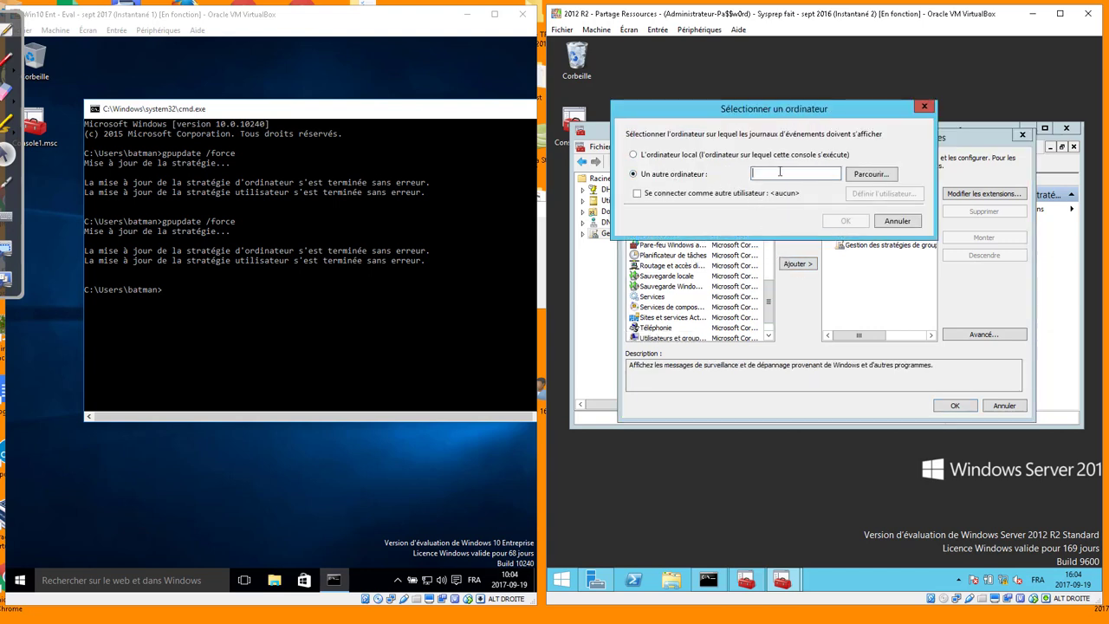
{"action": "left_click", "coordinate": [869, 175]}
{"action": "type", "text": "cl"}
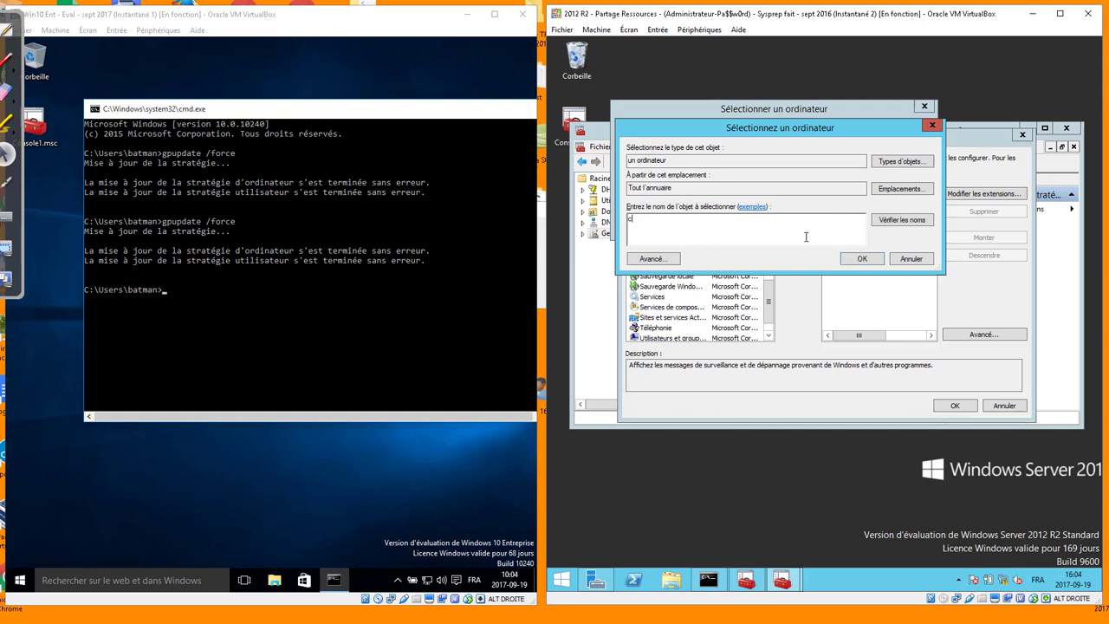
{"action": "key", "text": "Return"}
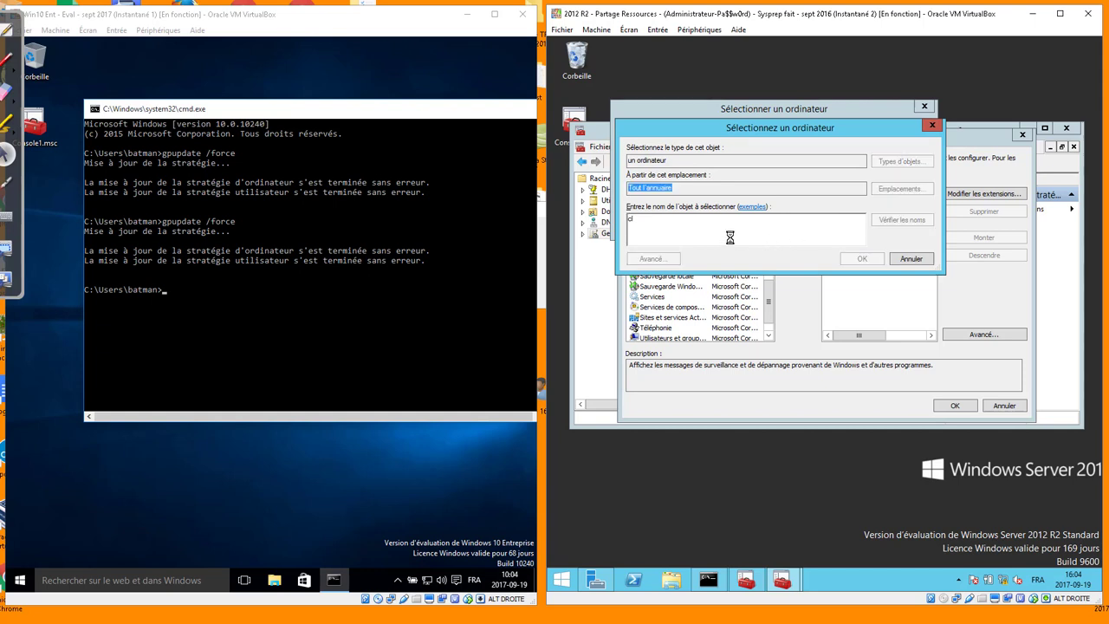
{"action": "left_click", "coordinate": [704, 234]}
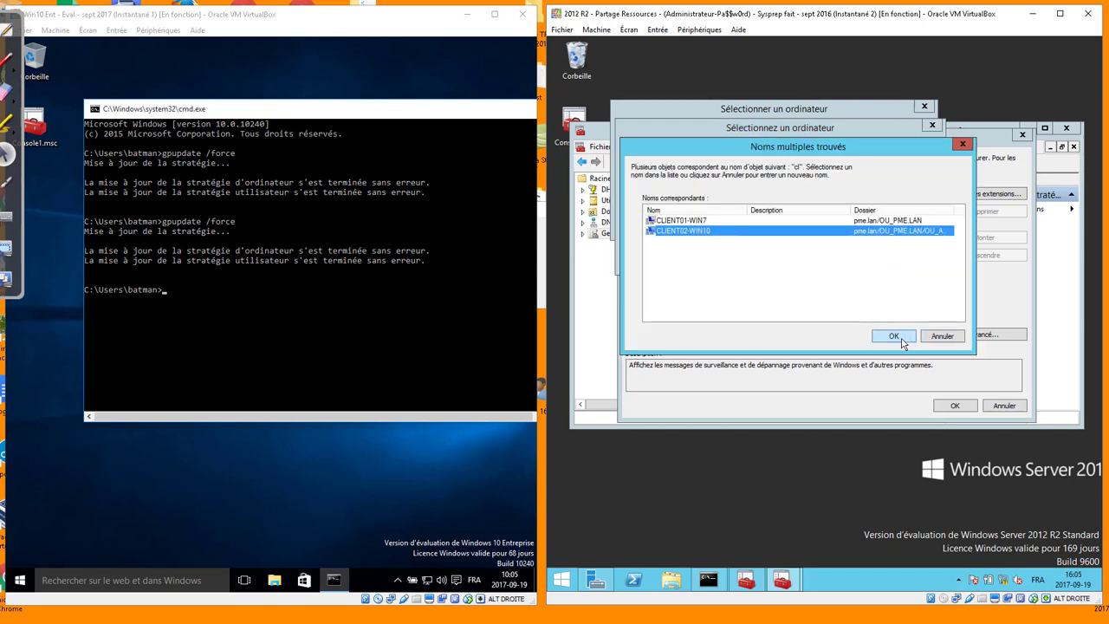
{"action": "left_click", "coordinate": [903, 339]}
{"action": "left_click", "coordinate": [846, 221]}
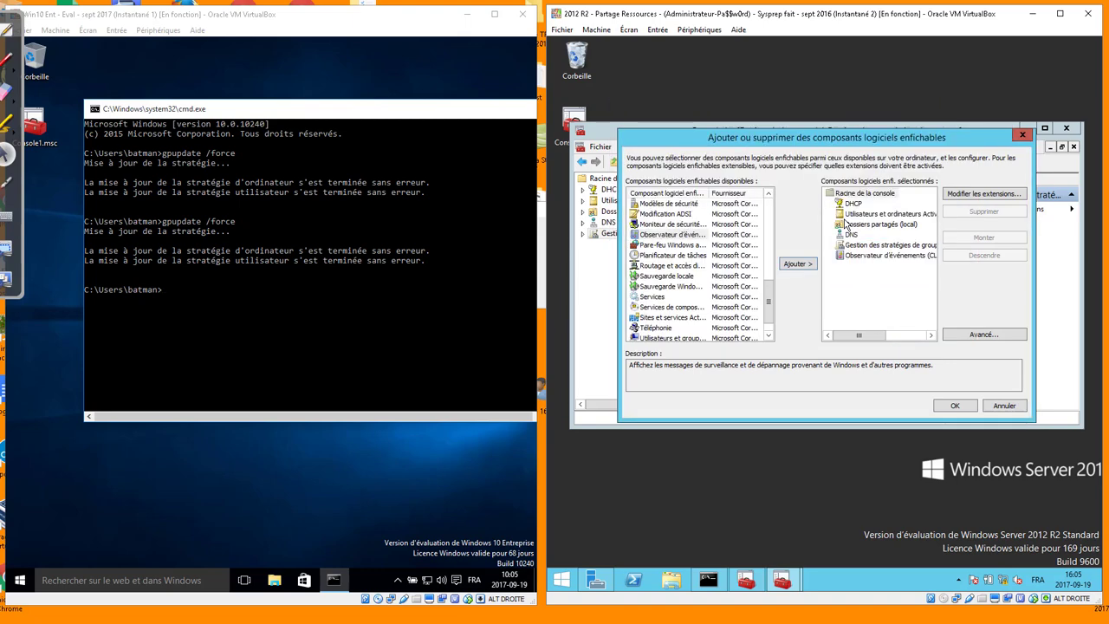
{"action": "left_click", "coordinate": [955, 405]}
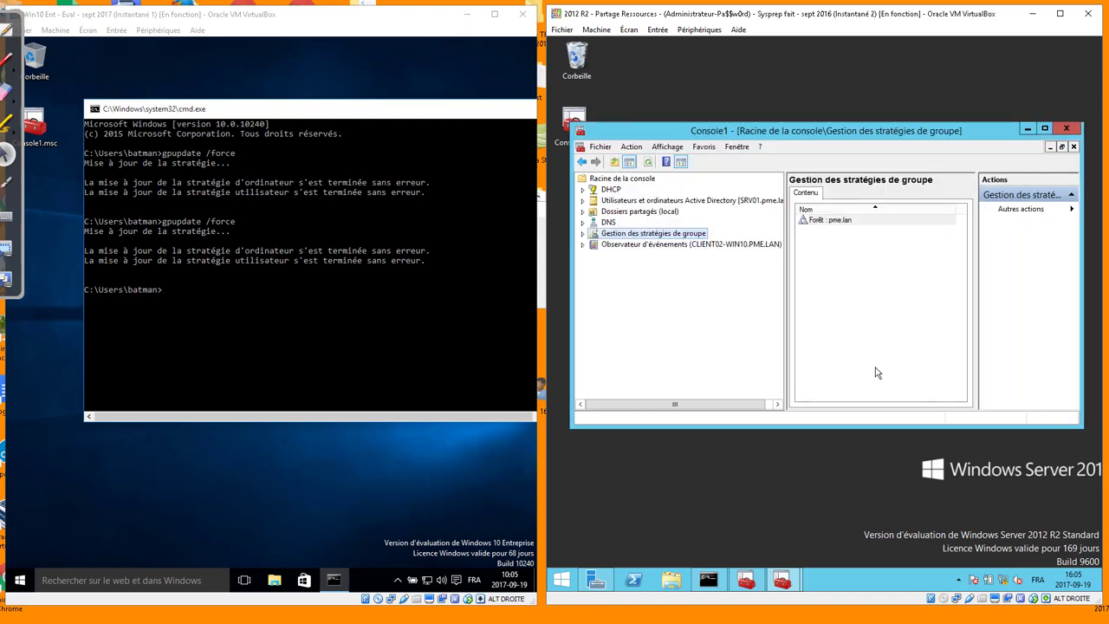
Expand the client's Event Viewer to Journaux Windows > Application
{"action": "left_click", "coordinate": [584, 246]}
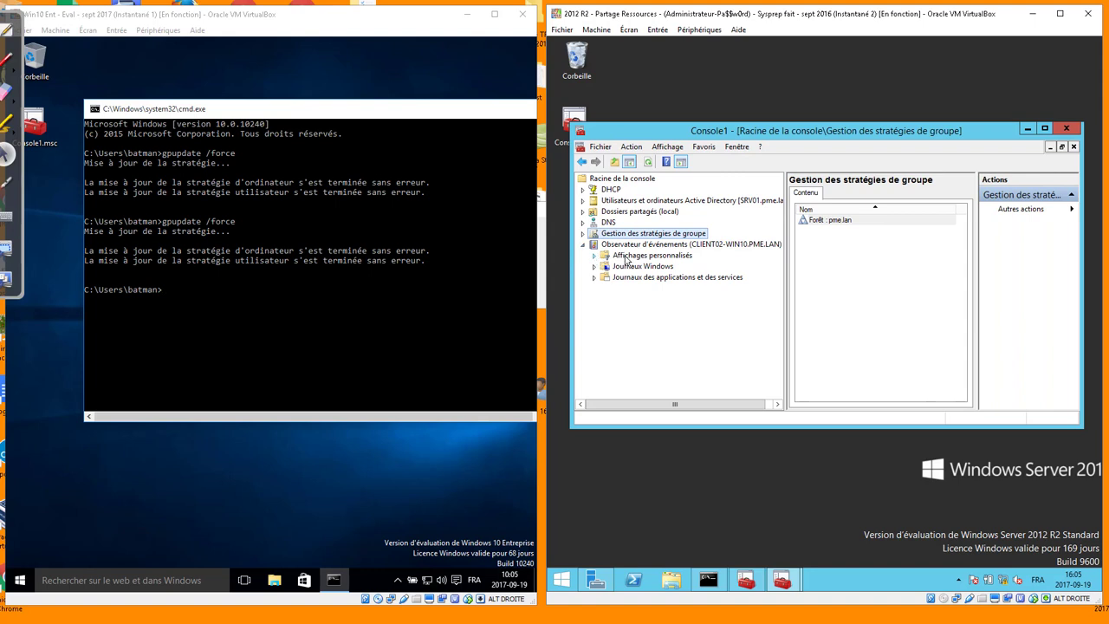
{"action": "left_click", "coordinate": [594, 266]}
{"action": "left_click", "coordinate": [641, 277]}
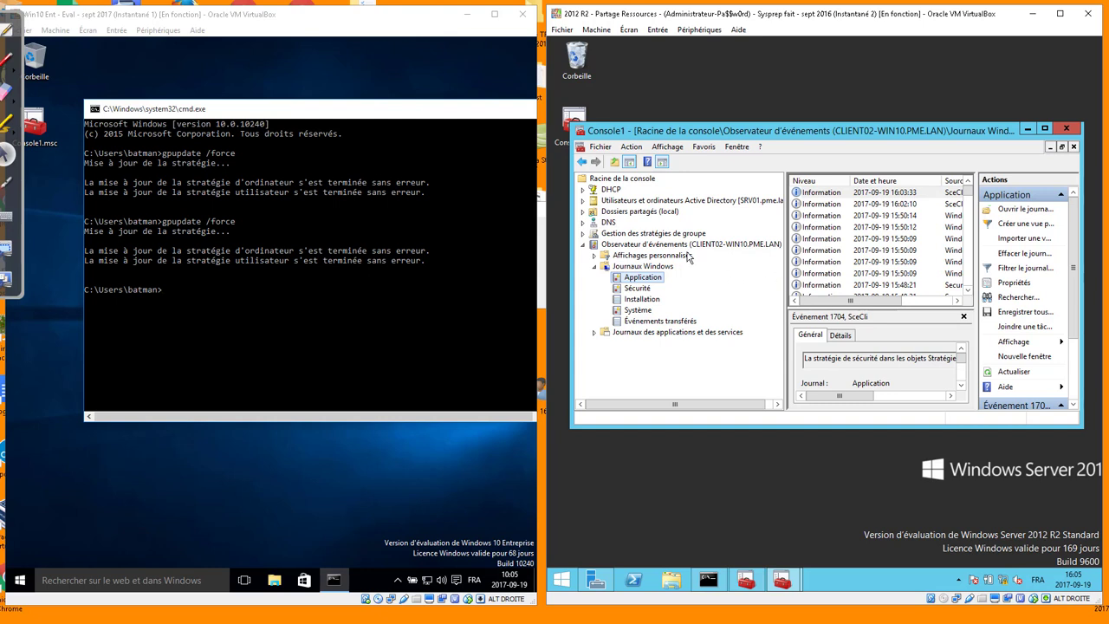
Start connecting the Event Viewer to another computer, then cancel to stay on CLIENT02-WIN10
{"action": "right_click", "coordinate": [659, 248]}
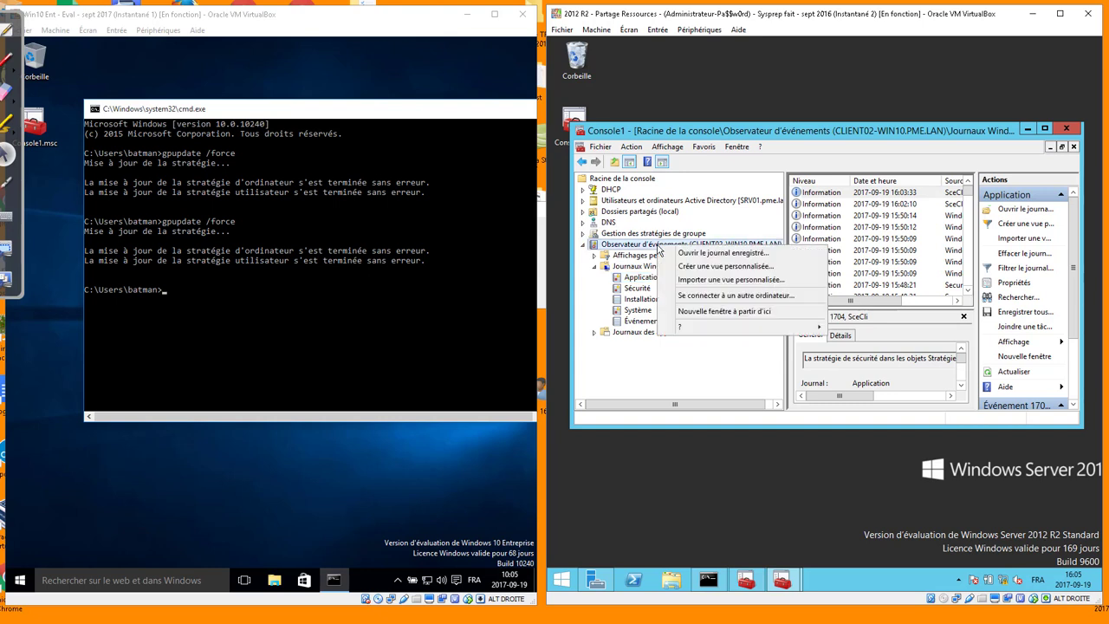
{"action": "left_click", "coordinate": [698, 296]}
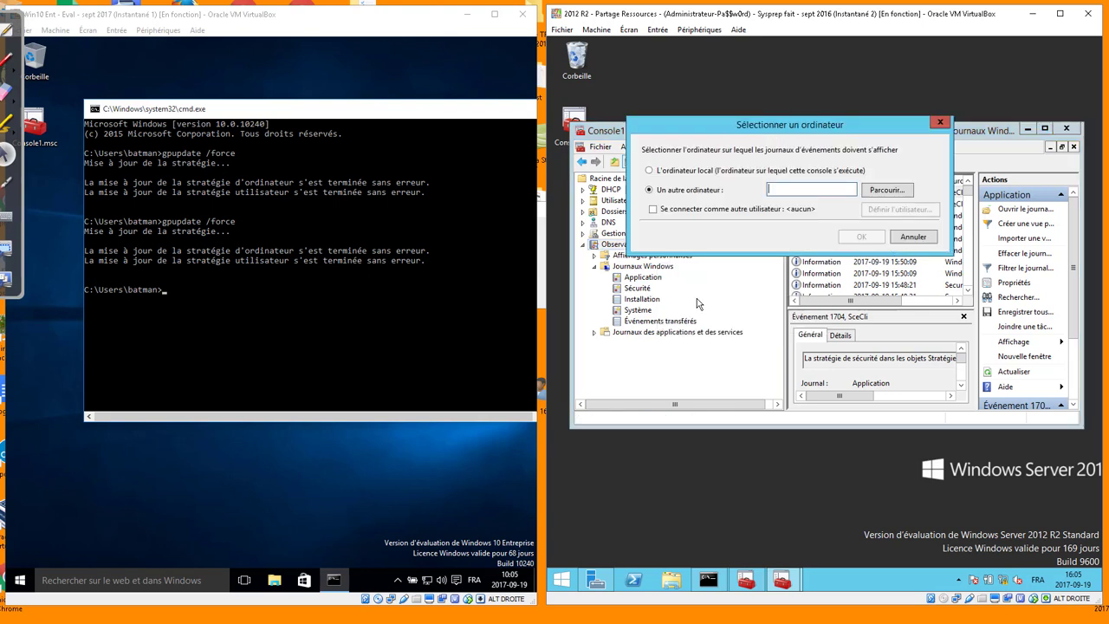
{"action": "type", "text": "GHDFGHDFHG"}
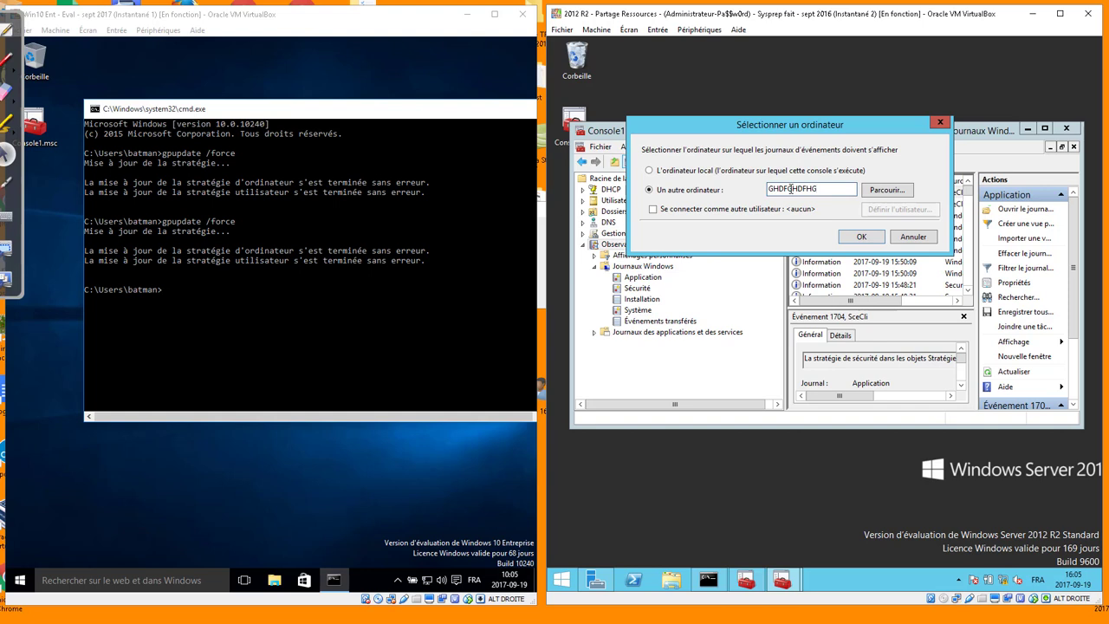
{"action": "left_click", "coordinate": [924, 239]}
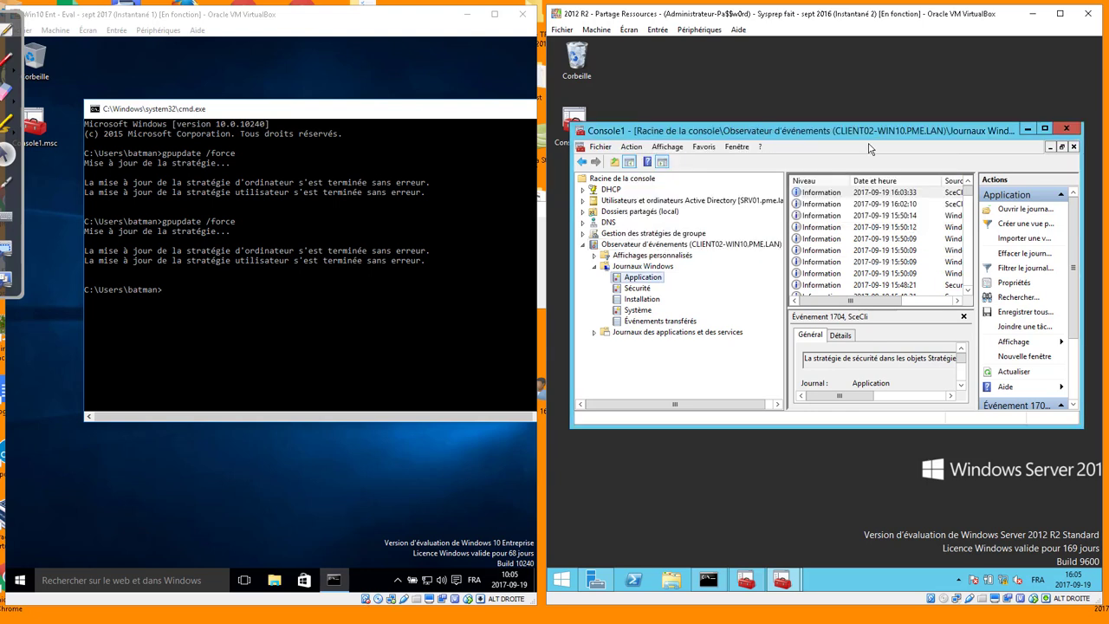
Shift the console down and move the Windows 10 VM window to the right in front
{"action": "left_click_drag", "start_coordinate": [872, 140], "coordinate": [882, 165]}
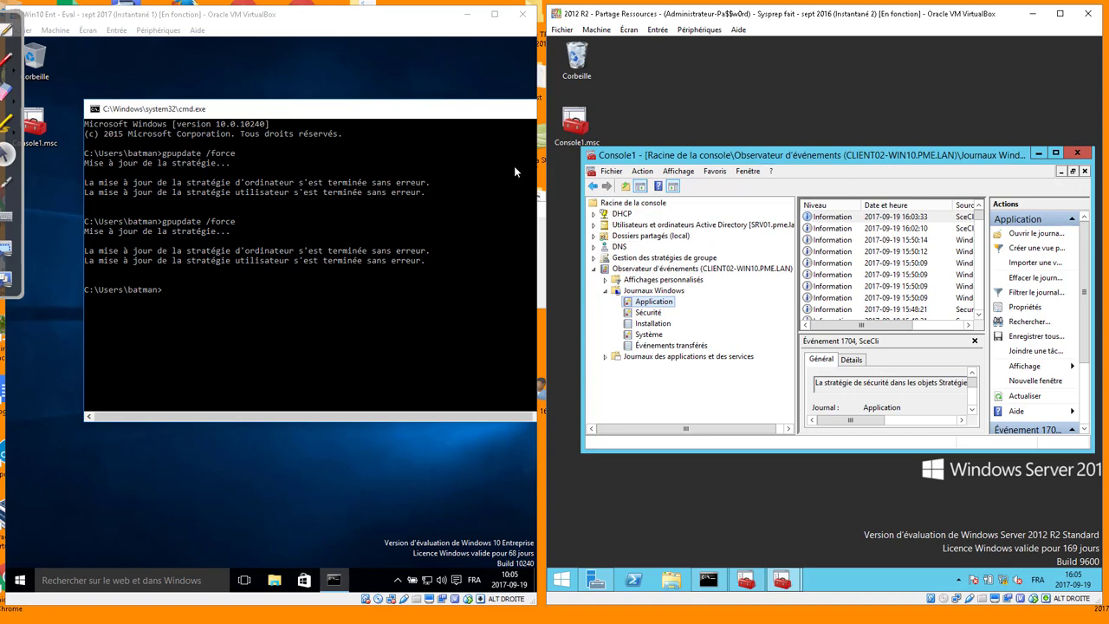
{"action": "left_click", "coordinate": [375, 67]}
{"action": "left_click_drag", "start_coordinate": [355, 19], "coordinate": [418, 17]}
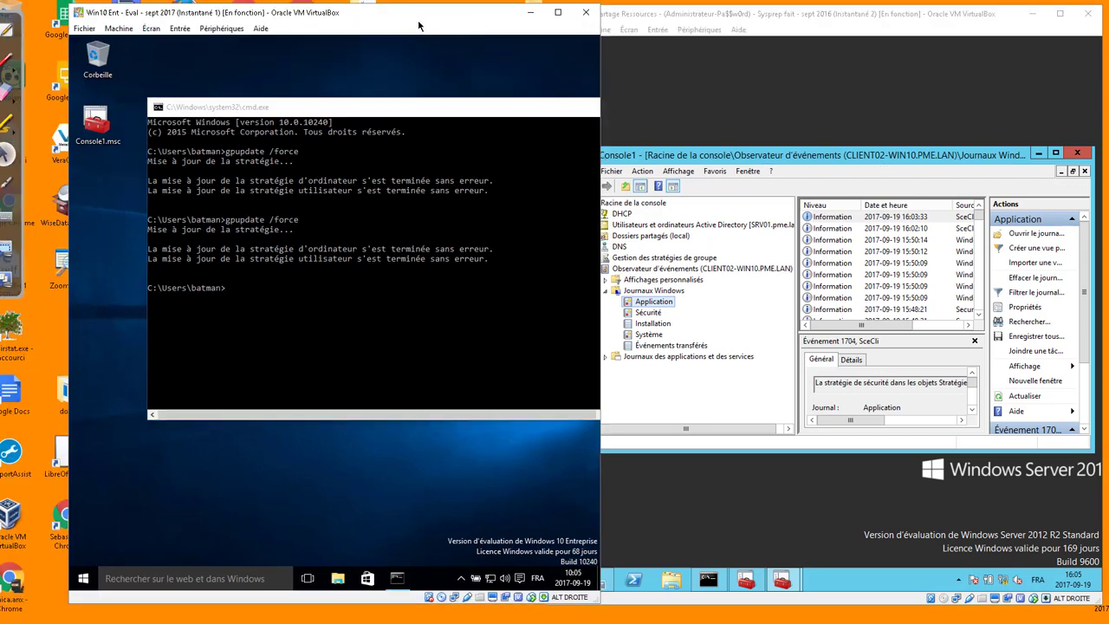
Clear the Windows 10 desktop and run Console1.msc as administrator
{"action": "left_click", "coordinate": [83, 577]}
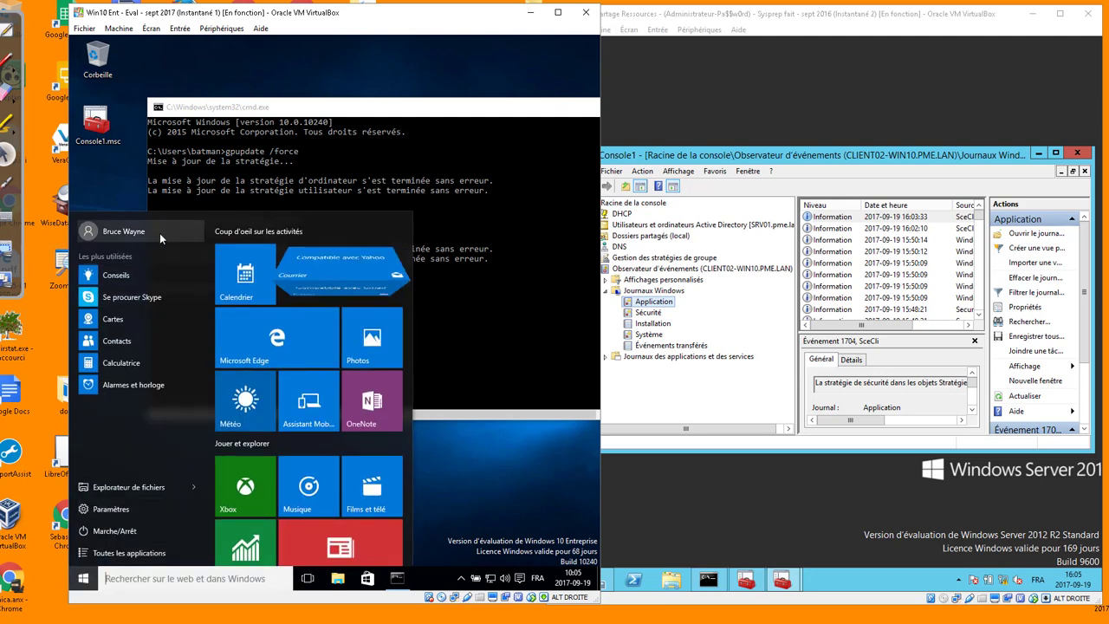
{"action": "left_click", "coordinate": [391, 158]}
{"action": "left_click_drag", "start_coordinate": [423, 109], "coordinate": [394, 177]}
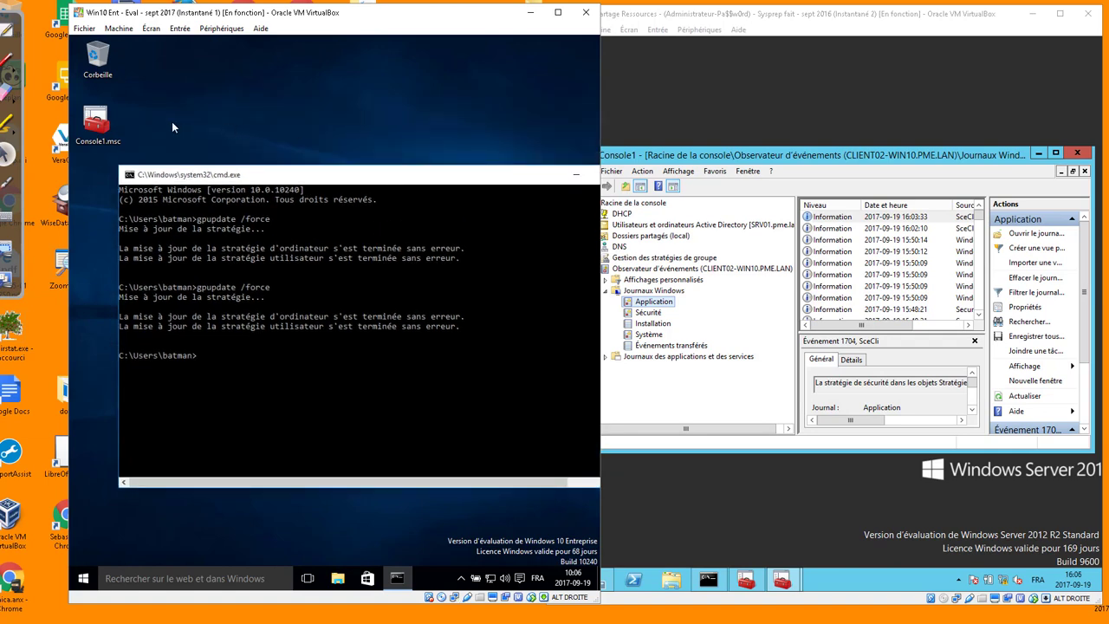
{"action": "left_click", "coordinate": [106, 126]}
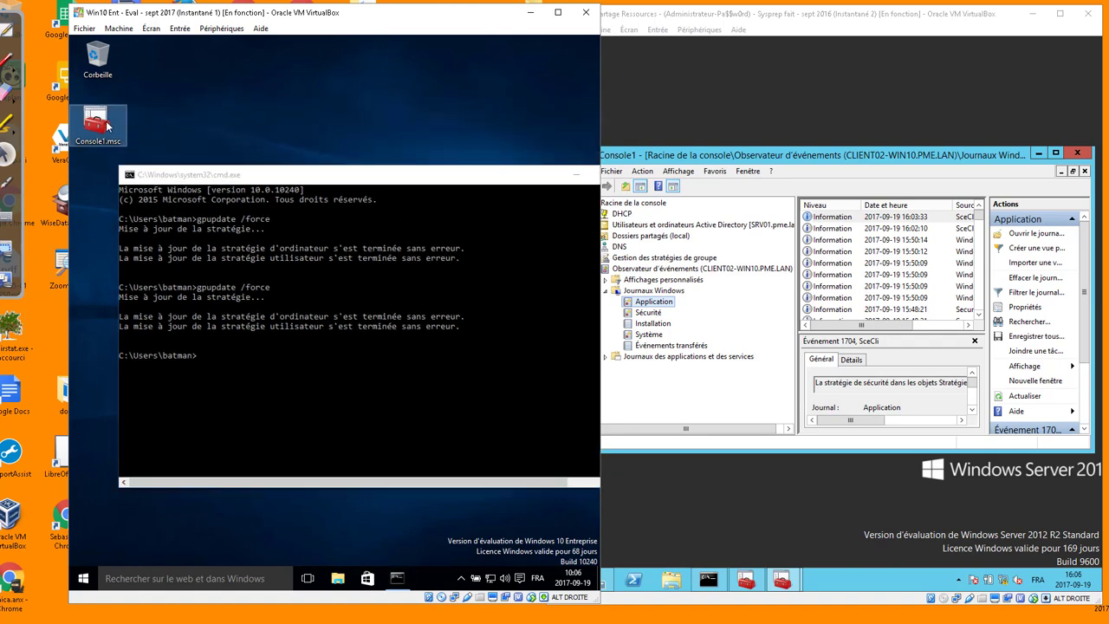
{"action": "right_click", "coordinate": [106, 126]}
{"action": "left_click", "coordinate": [164, 162]}
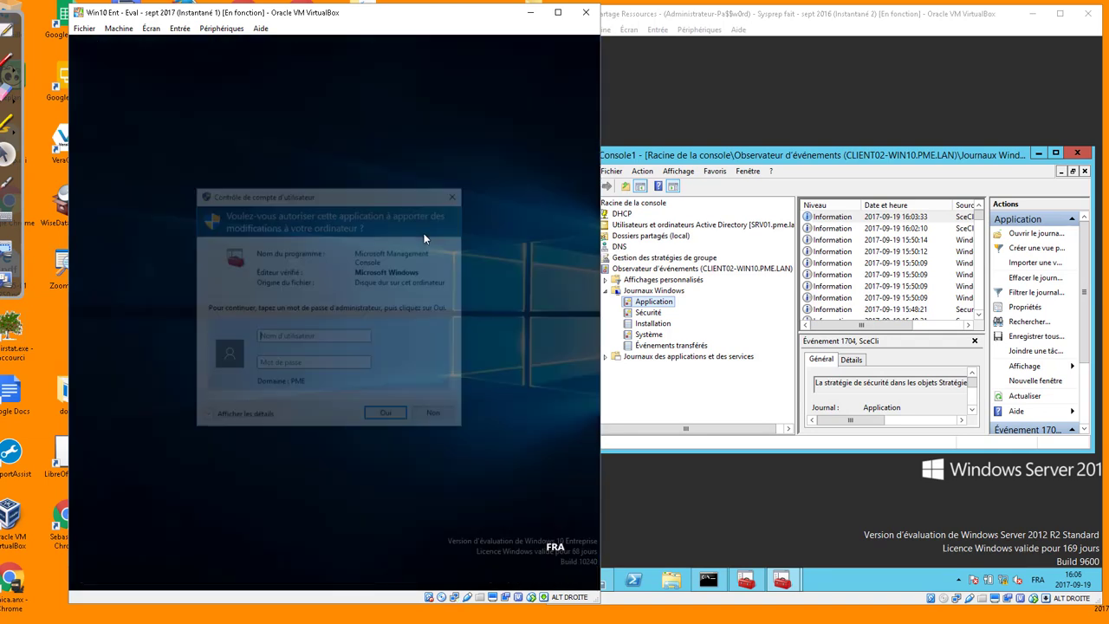
Enter the administrator user name and password to elevate the console
{"action": "type", "text": "adminsu"}
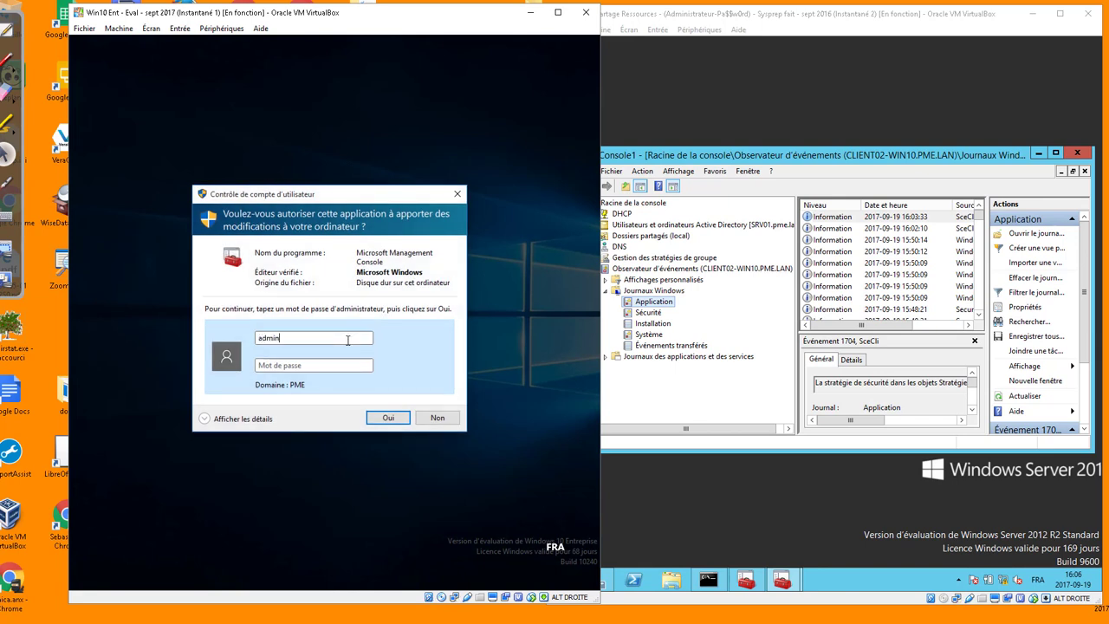
{"action": "key", "text": "BackSpace"}
{"action": "key", "text": "BackSpace"}
{"action": "type", "text": "istrateur"}
{"action": "key", "text": "Tab"}
{"action": "type", "text": "Pa$$w0rd"}
{"action": "key", "text": "Return"}
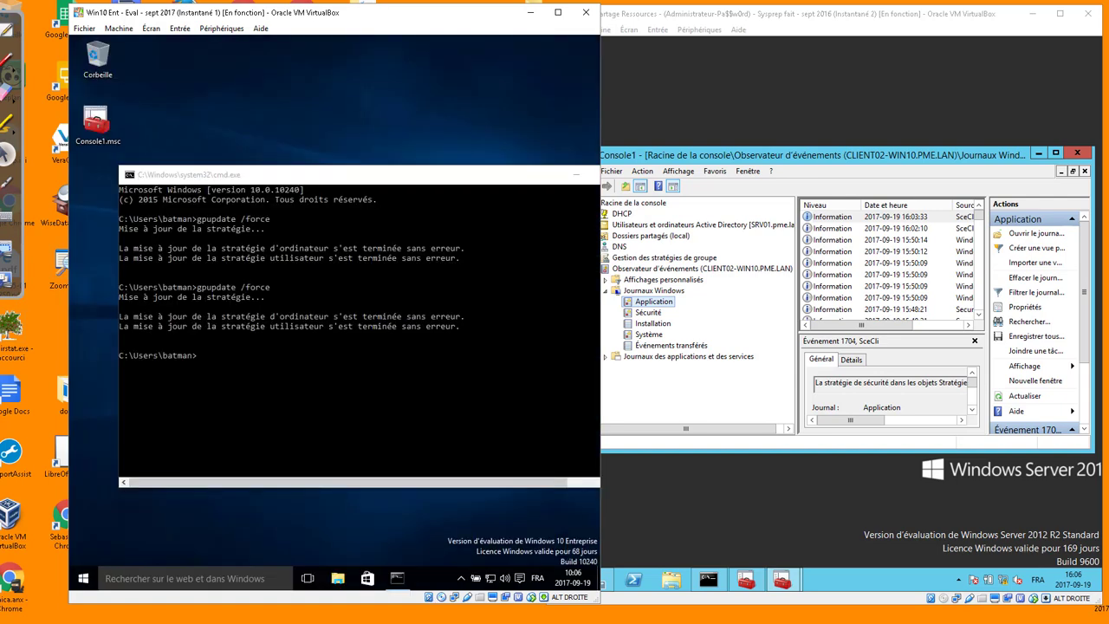
Collapse the firewall node and close Console1, saving its settings
{"action": "left_click", "coordinate": [131, 150]}
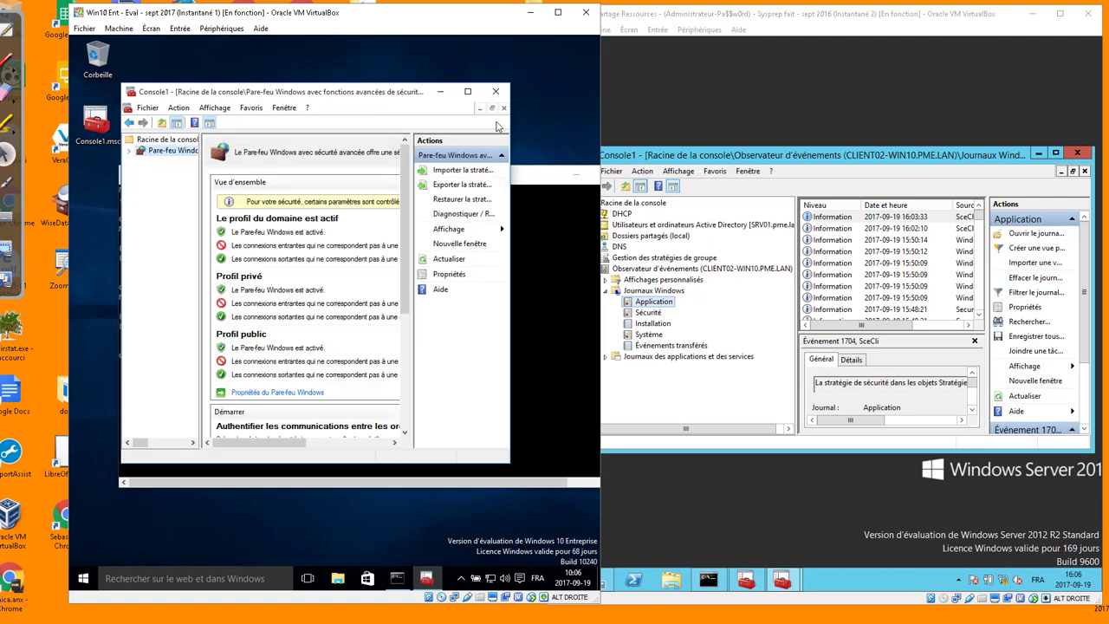
{"action": "left_click", "coordinate": [496, 92]}
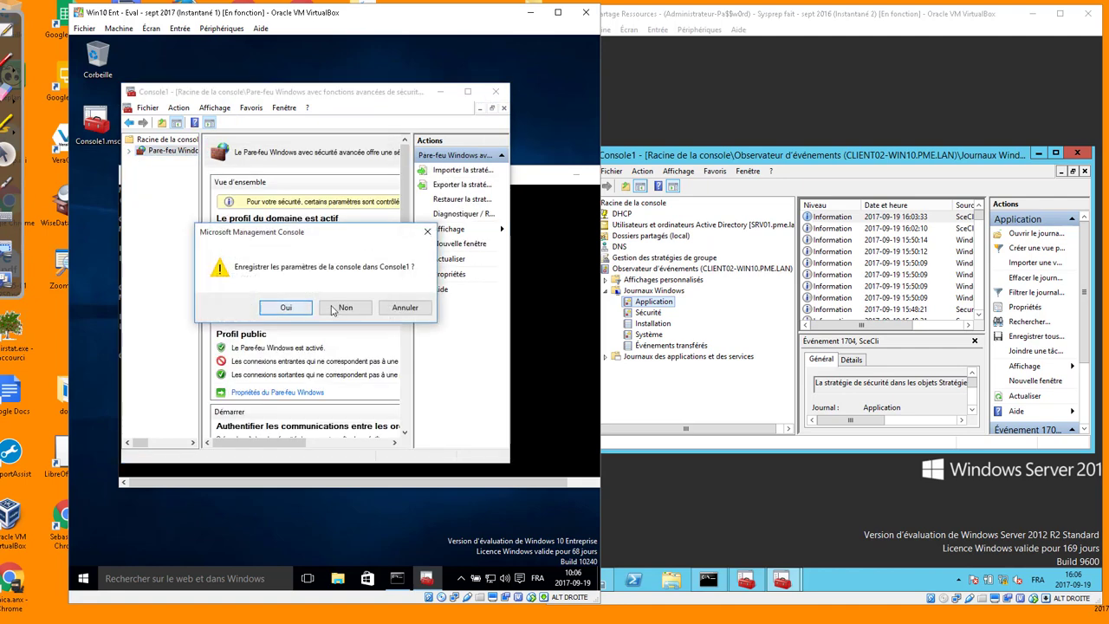
{"action": "left_click", "coordinate": [287, 309]}
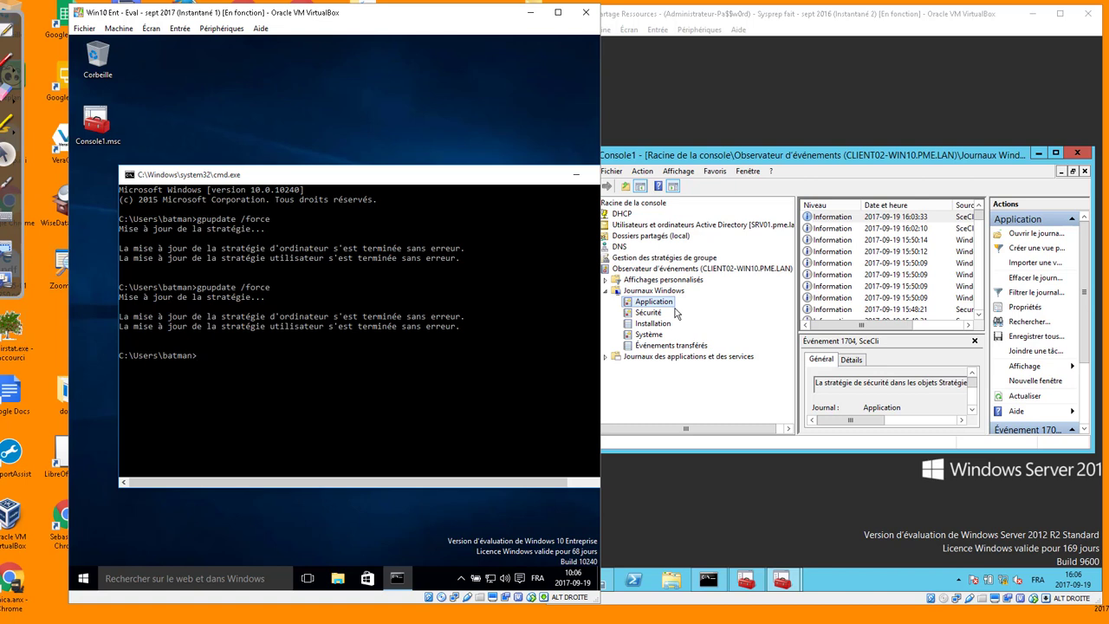
Edit GPO_Ordi_PAre_FEU_Clients_BAse, linked under pme.lan > OU_PME.LAN > OU_Acteurs
{"action": "left_click", "coordinate": [629, 261]}
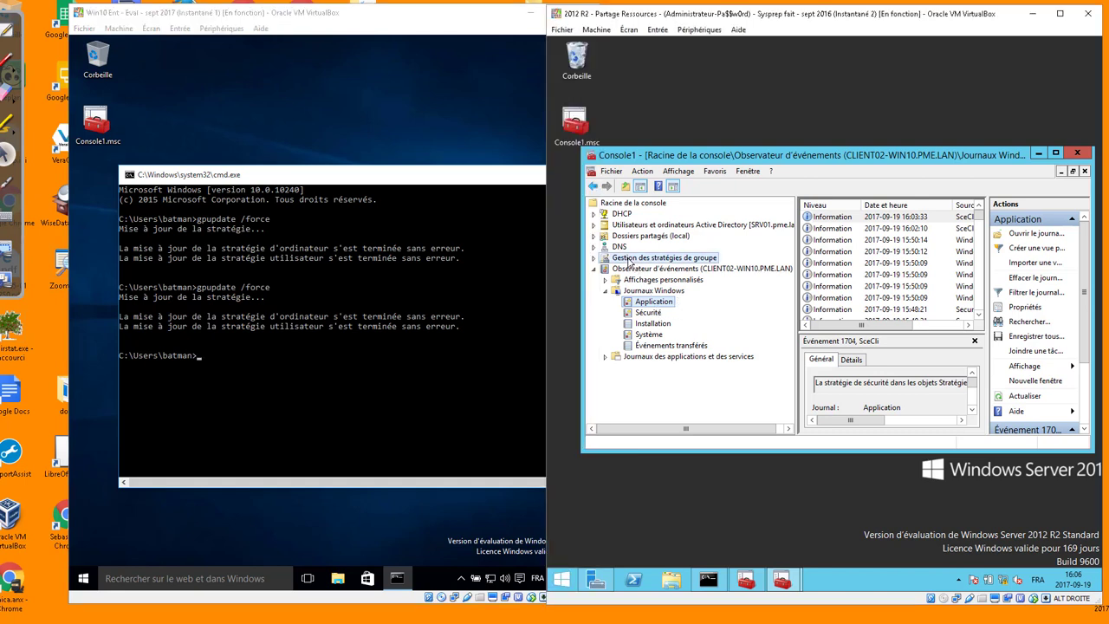
{"action": "left_click", "coordinate": [593, 257]}
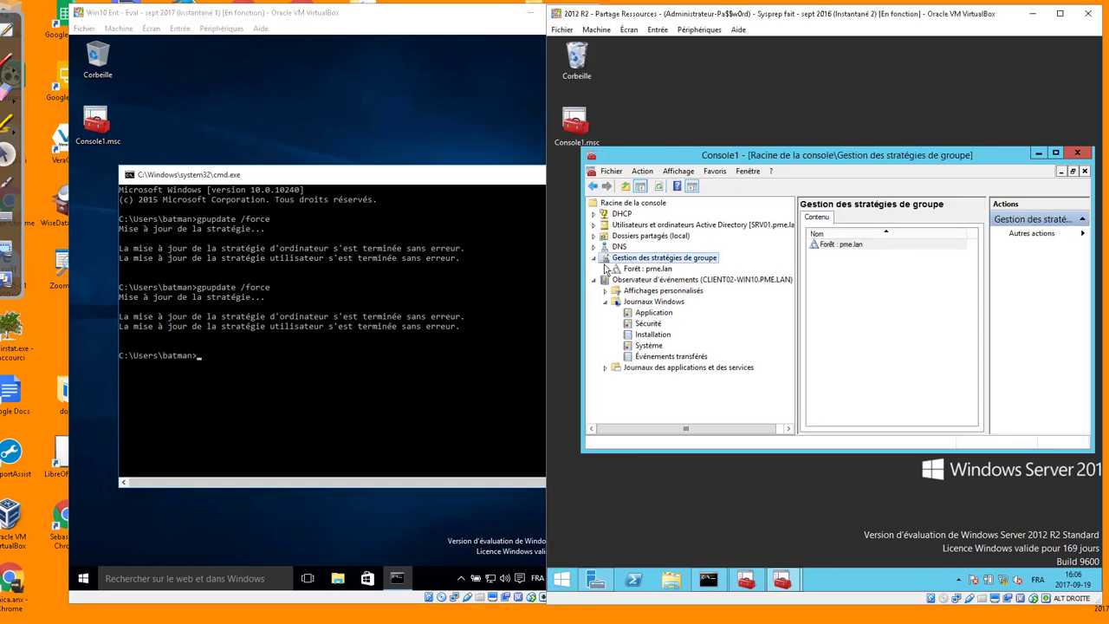
{"action": "left_click", "coordinate": [615, 268]}
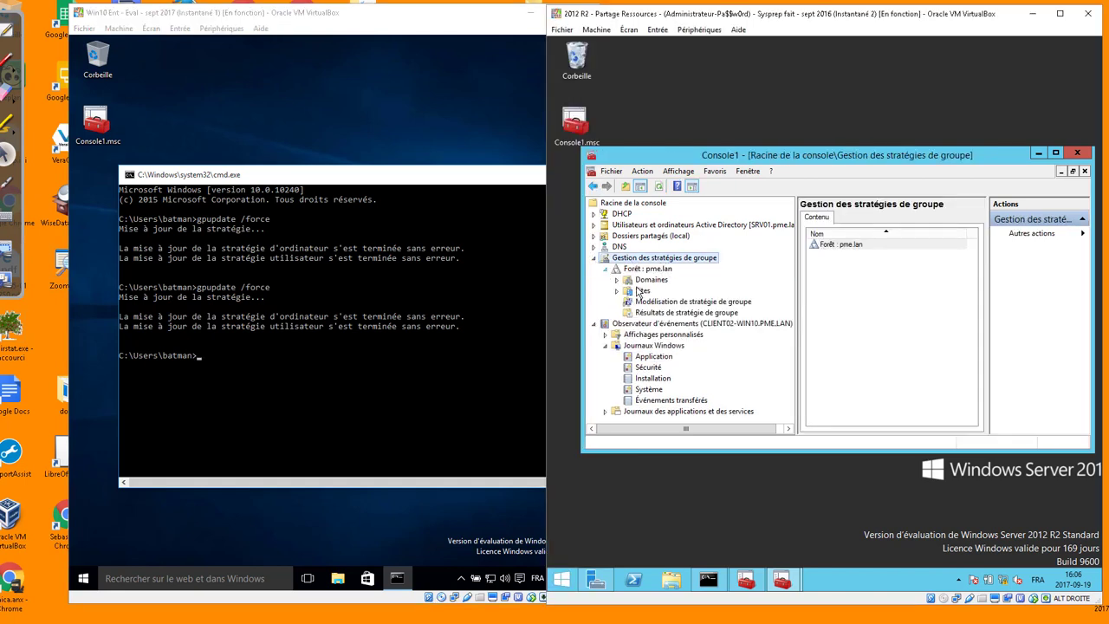
{"action": "left_click", "coordinate": [616, 279]}
{"action": "left_click", "coordinate": [629, 290]}
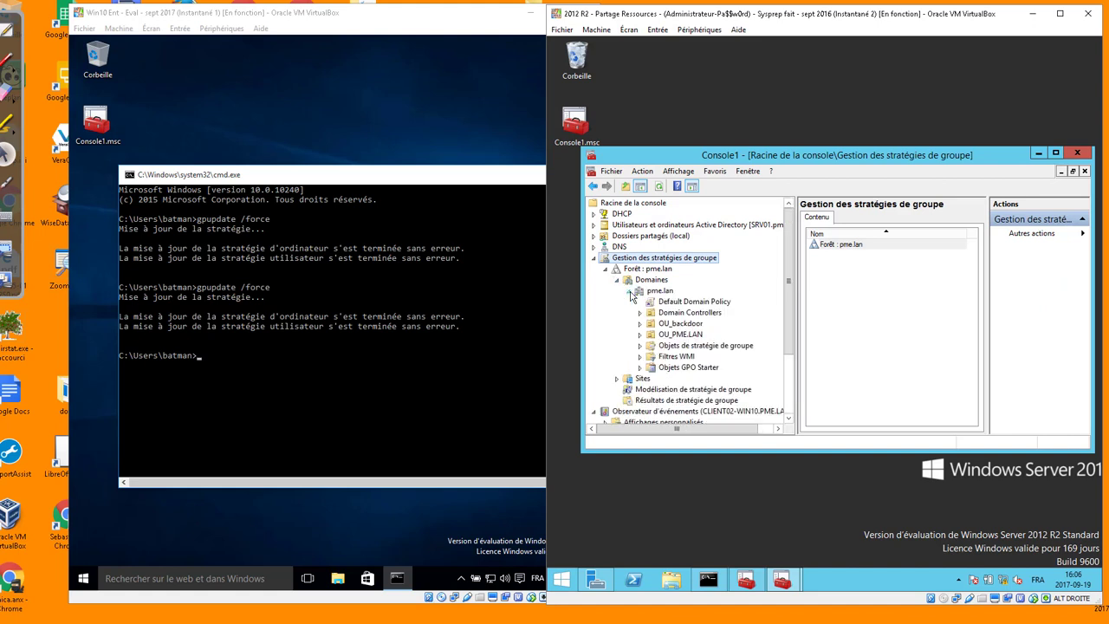
{"action": "left_click", "coordinate": [679, 334]}
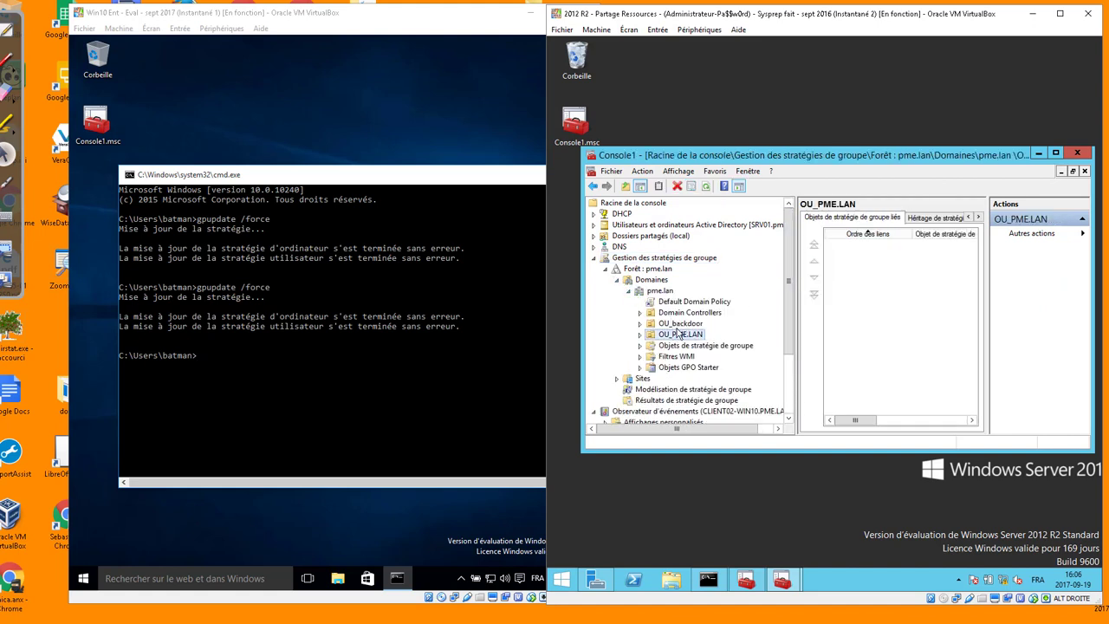
{"action": "double_click", "coordinate": [679, 334]}
{"action": "double_click", "coordinate": [690, 345]}
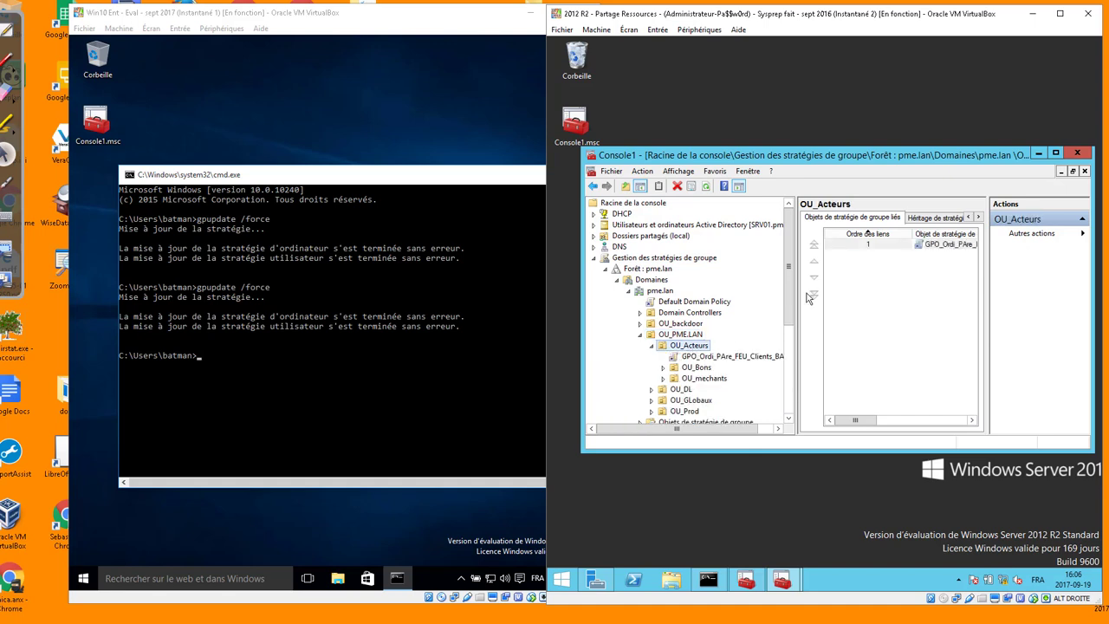
{"action": "left_click", "coordinate": [736, 356]}
{"action": "right_click", "coordinate": [737, 357]}
{"action": "left_click", "coordinate": [760, 363]}
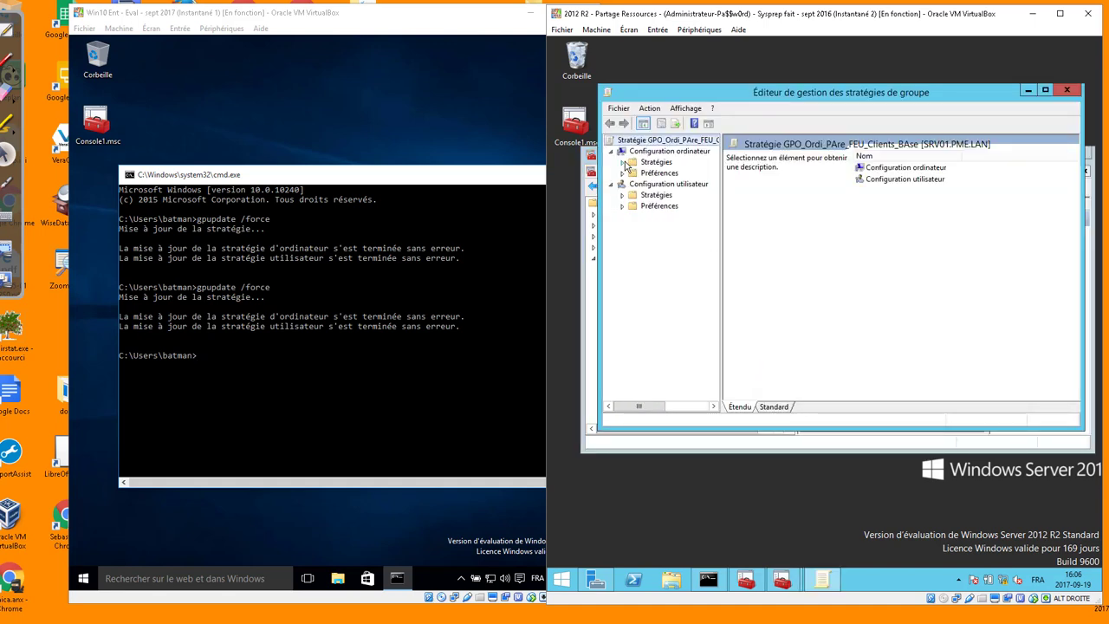
Expand Computer Configuration to the GPO's firewall Inbound Rules, showing the three event log rules
{"action": "left_click", "coordinate": [622, 162]}
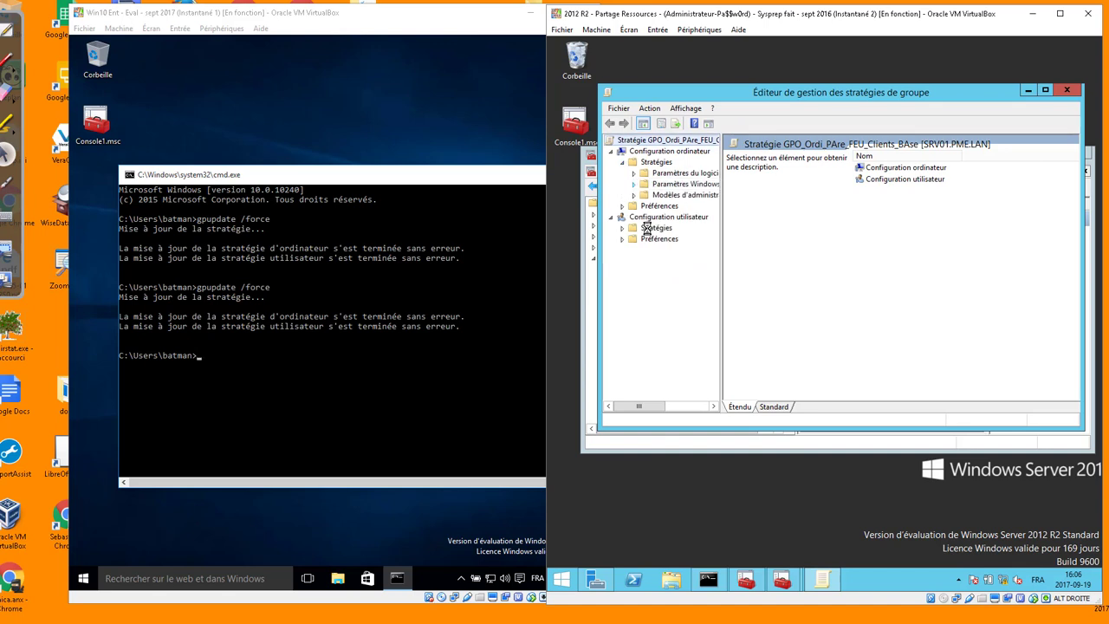
{"action": "left_click", "coordinate": [633, 184]}
{"action": "left_click_drag", "start_coordinate": [719, 252], "coordinate": [846, 252]}
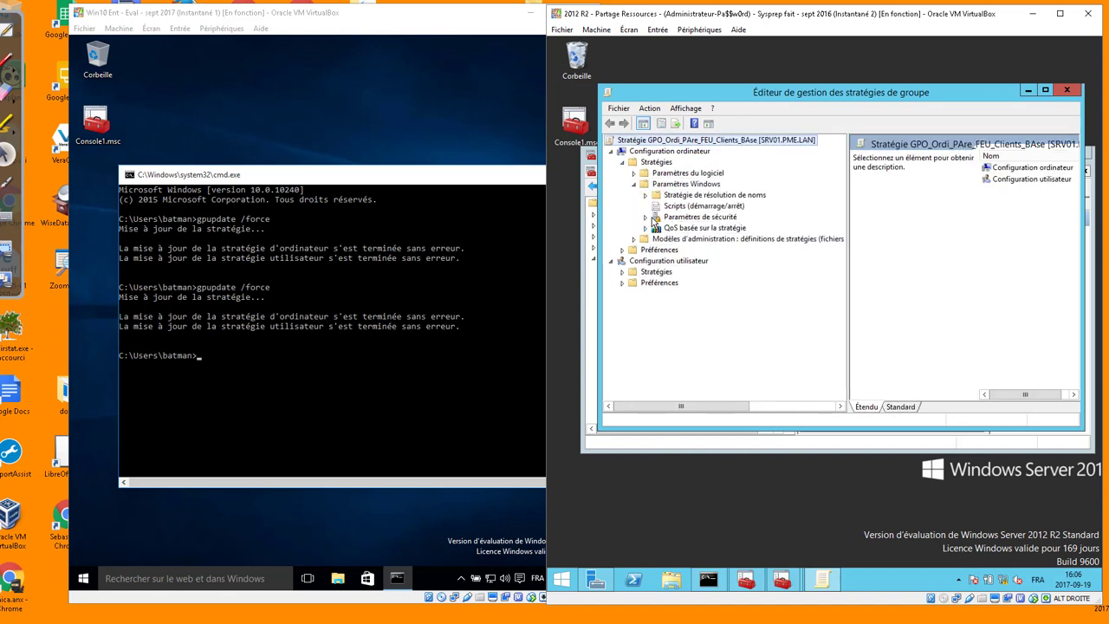
{"action": "left_click", "coordinate": [645, 216]}
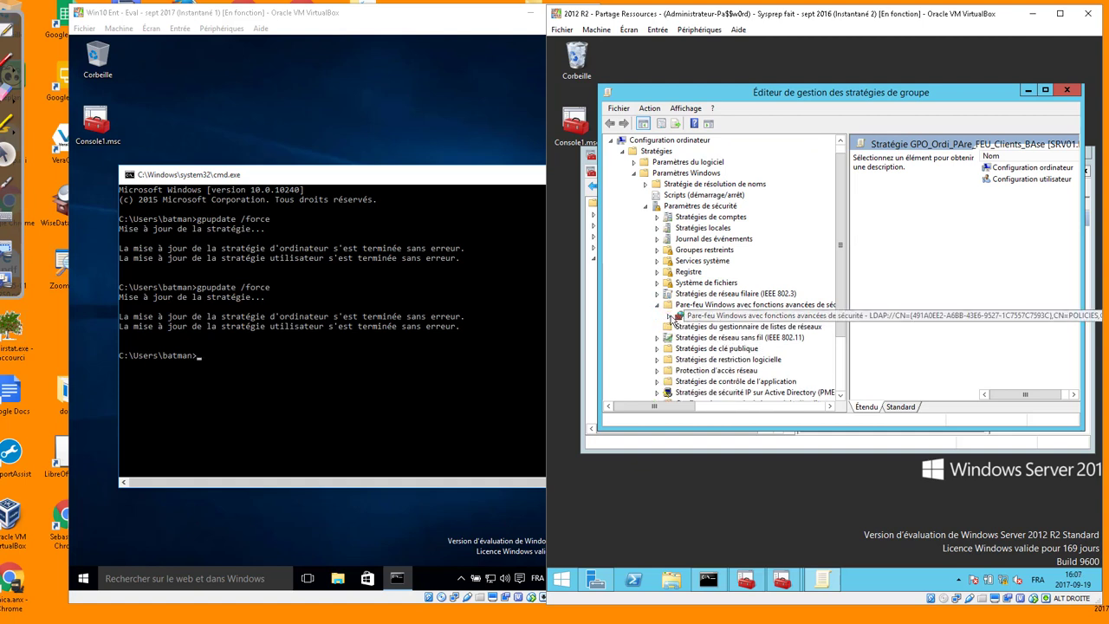
{"action": "left_click", "coordinate": [668, 315]}
{"action": "left_click", "coordinate": [735, 326]}
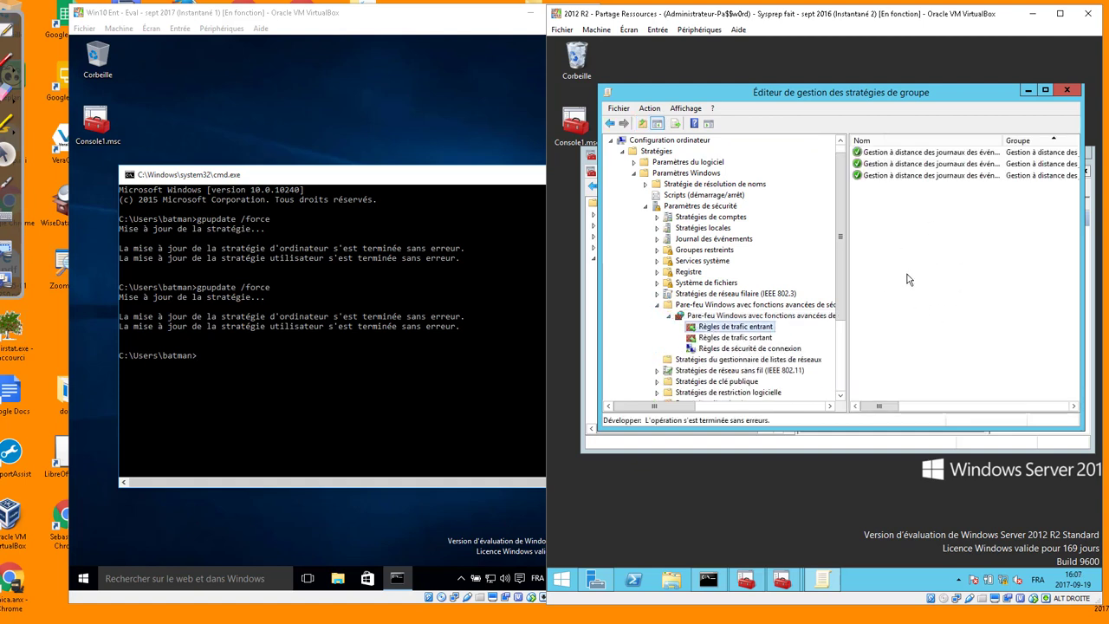
{"action": "left_click_drag", "start_coordinate": [876, 96], "coordinate": [919, 69]}
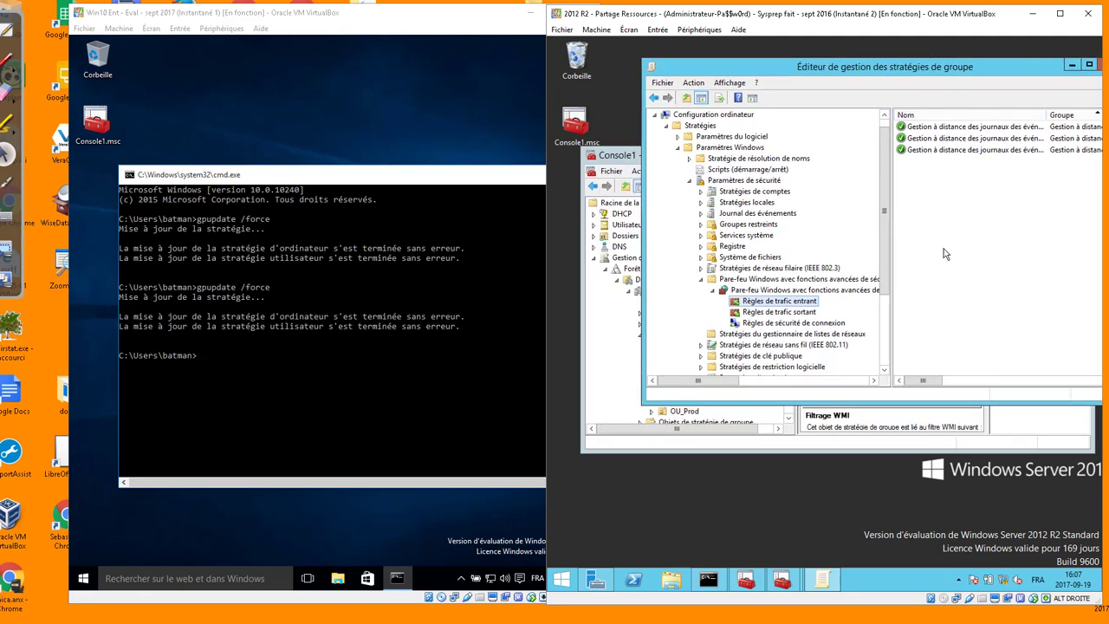
{"action": "left_click", "coordinate": [730, 517]}
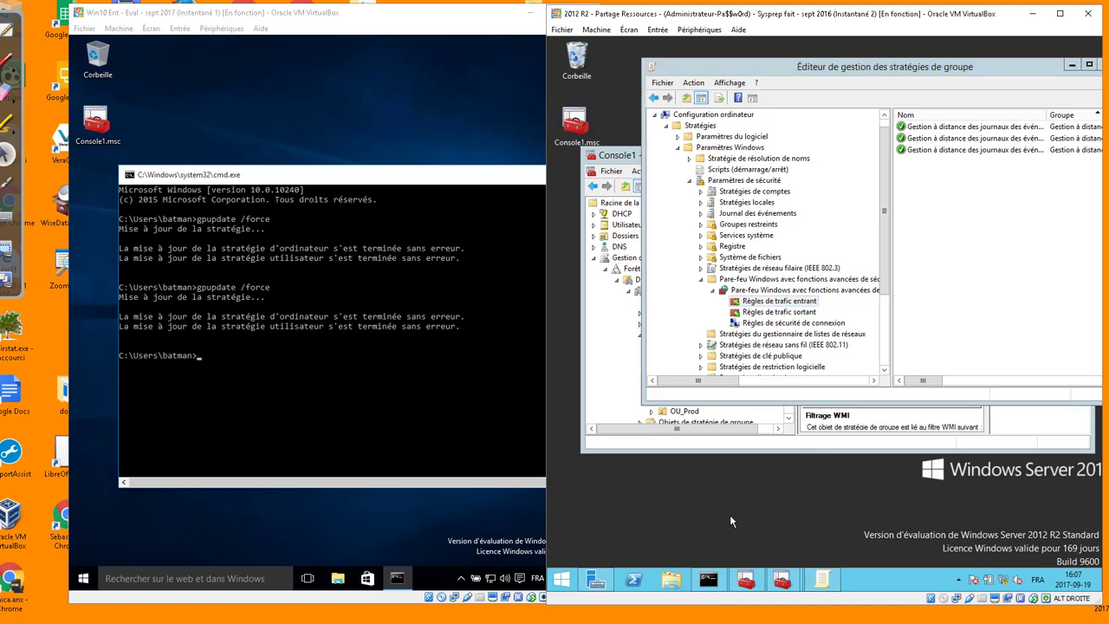
Open the server's Windows Firewall with Advanced Security via 'pare-feu' search and show Inbound Rules
{"action": "key", "text": "super+r"}
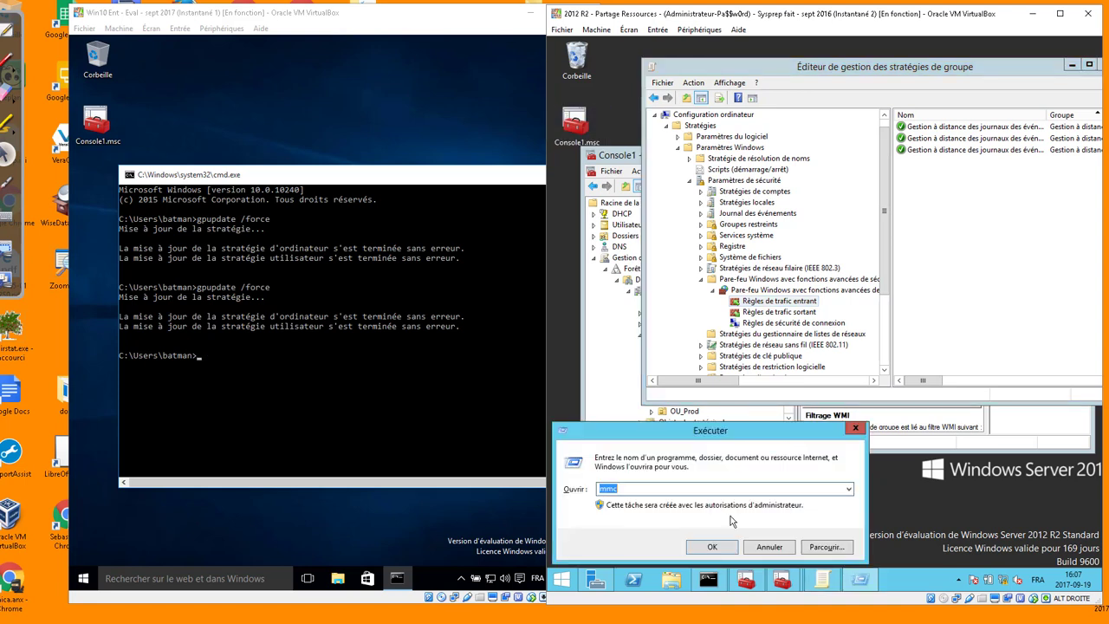
{"action": "key", "text": "Return"}
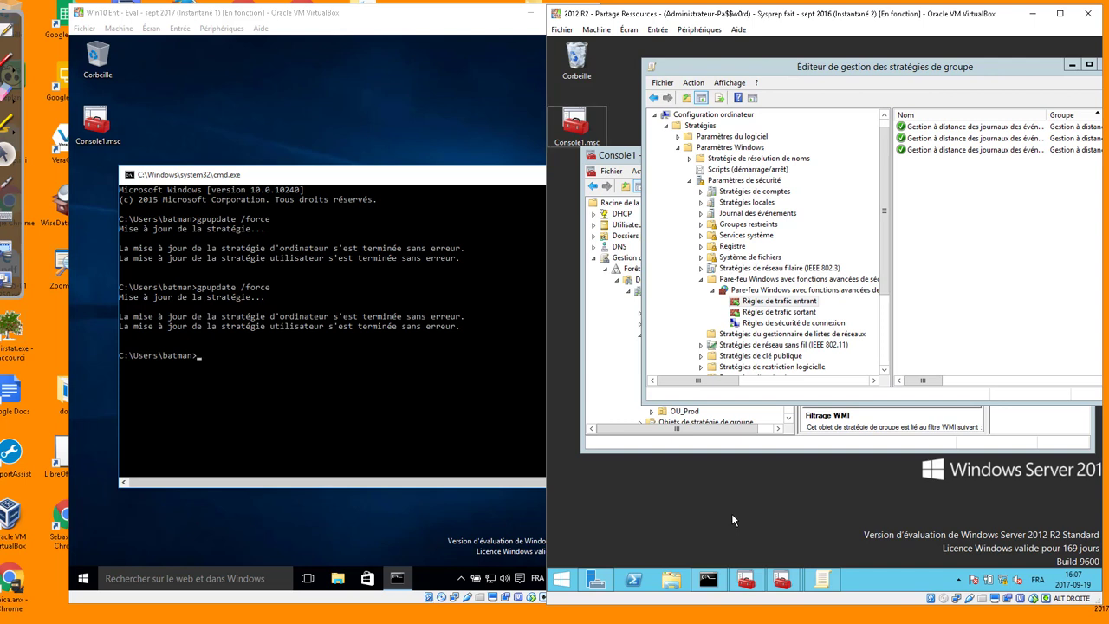
{"action": "key", "text": "super"}
{"action": "type", "text": "pare"}
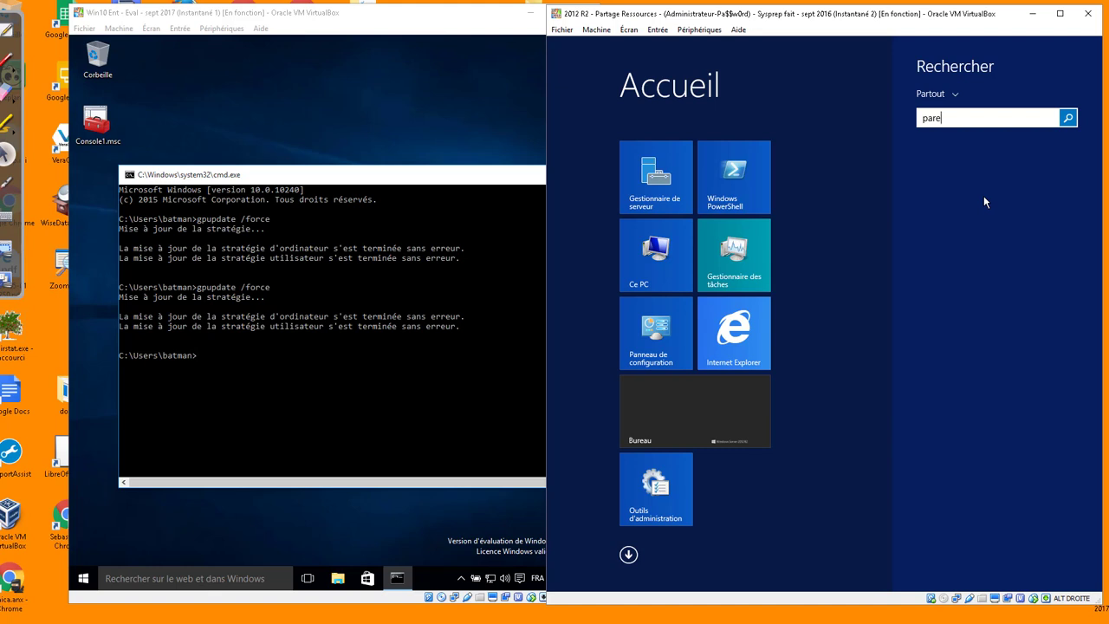
{"action": "type", "text": "-feu"}
{"action": "left_click", "coordinate": [1067, 119]}
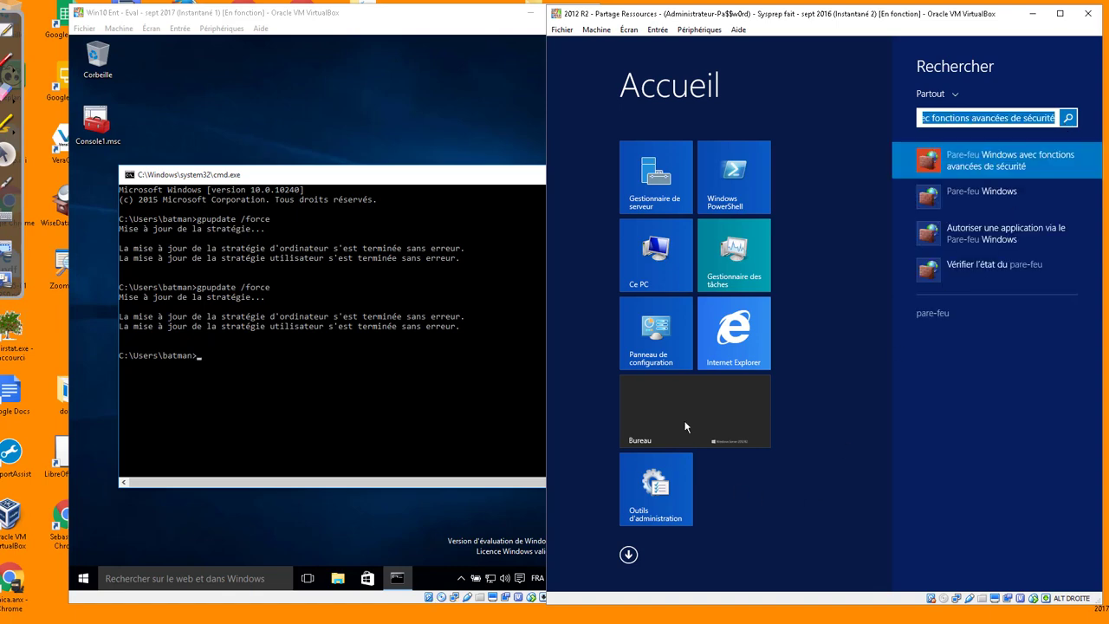
{"action": "left_click", "coordinate": [1005, 169]}
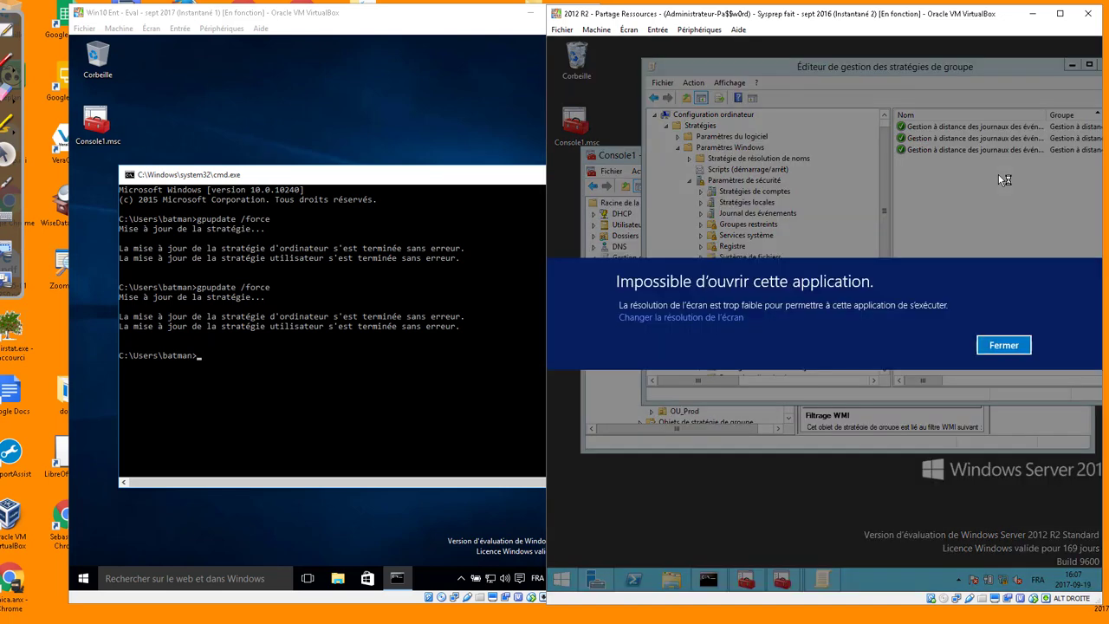
{"action": "left_click", "coordinate": [1003, 345]}
{"action": "left_click", "coordinate": [610, 118]}
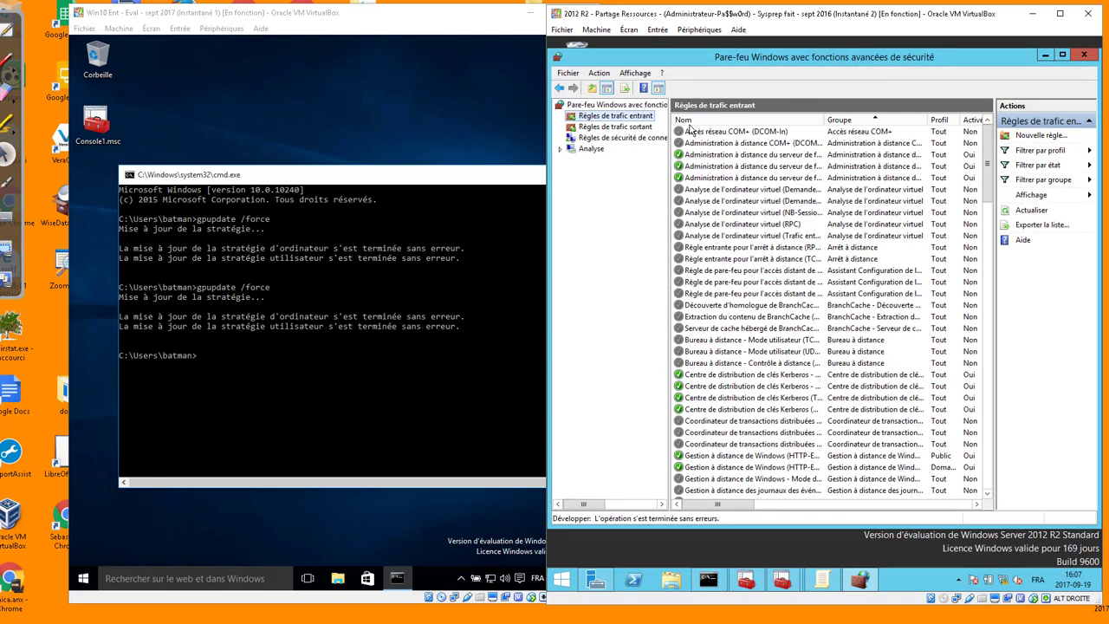
{"action": "left_click_drag", "start_coordinate": [777, 63], "coordinate": [789, 233]}
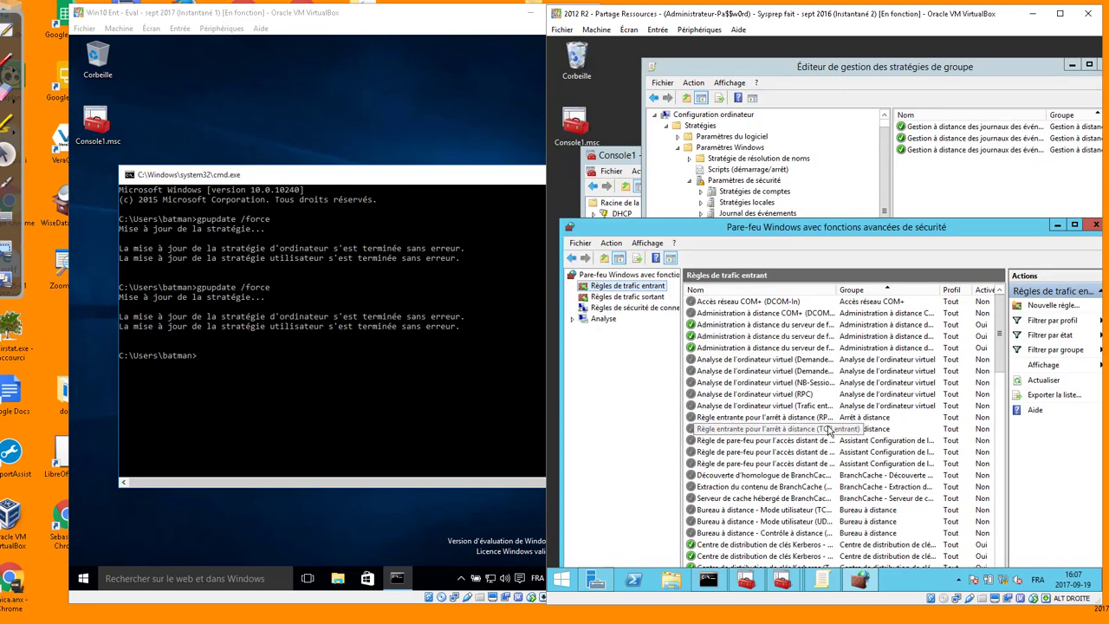
Find and copy the three Bureau à distance inbound rules
{"action": "left_click", "coordinate": [789, 474]}
{"action": "scroll", "coordinate": [790, 478], "scroll_direction": "down", "scroll_amount": 5}
{"action": "scroll", "coordinate": [790, 474], "scroll_direction": "down", "scroll_amount": 10}
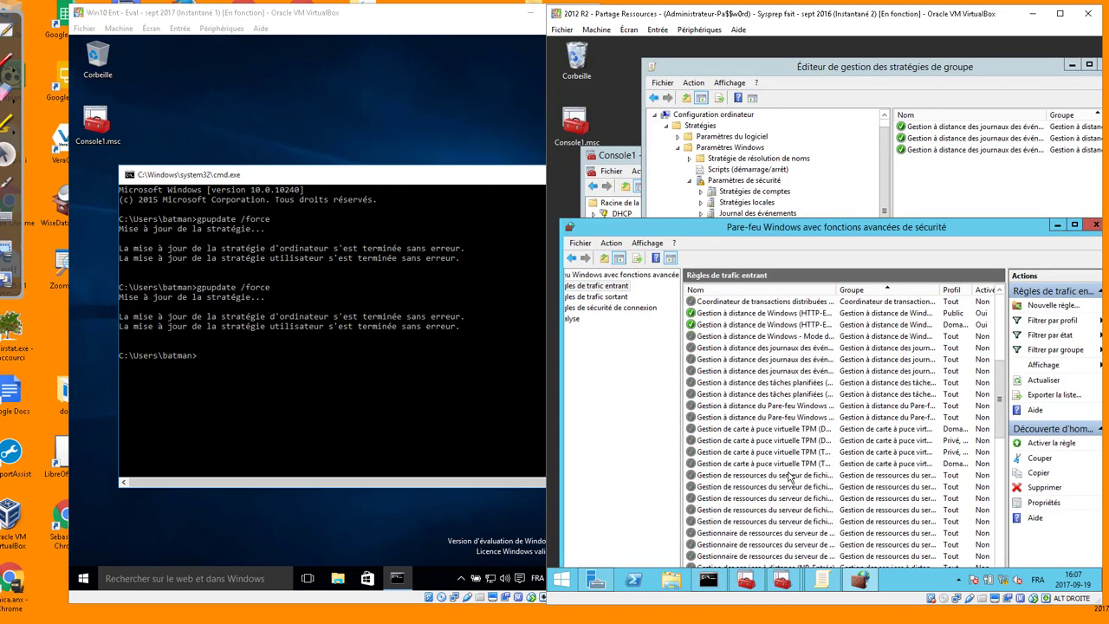
{"action": "scroll", "coordinate": [790, 475], "scroll_direction": "down", "scroll_amount": 10}
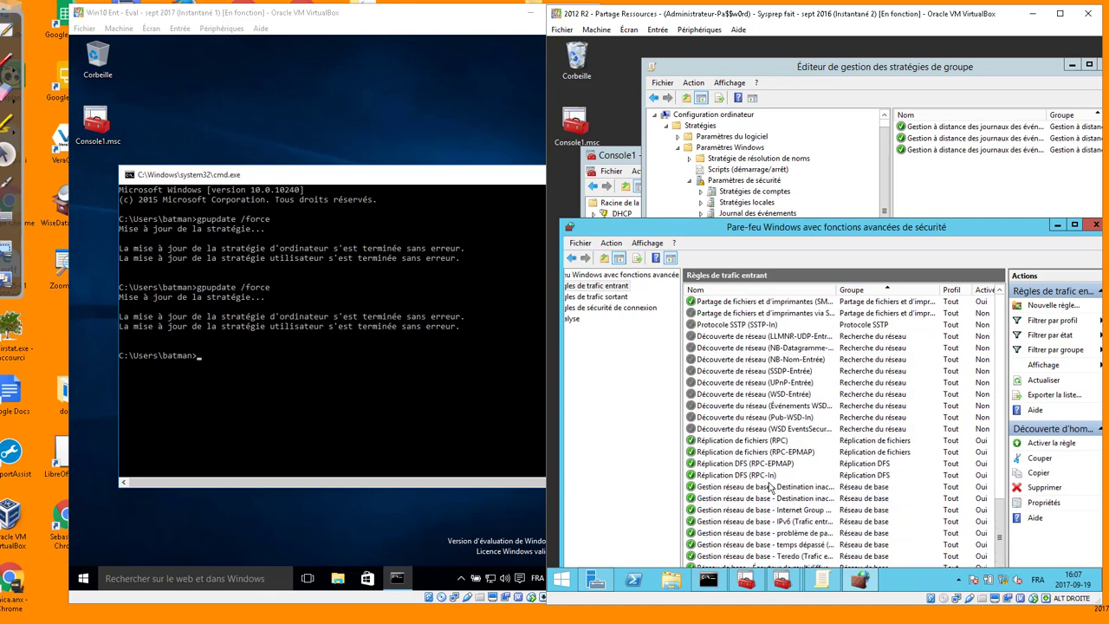
{"action": "scroll", "coordinate": [769, 487], "scroll_direction": "down", "scroll_amount": 10}
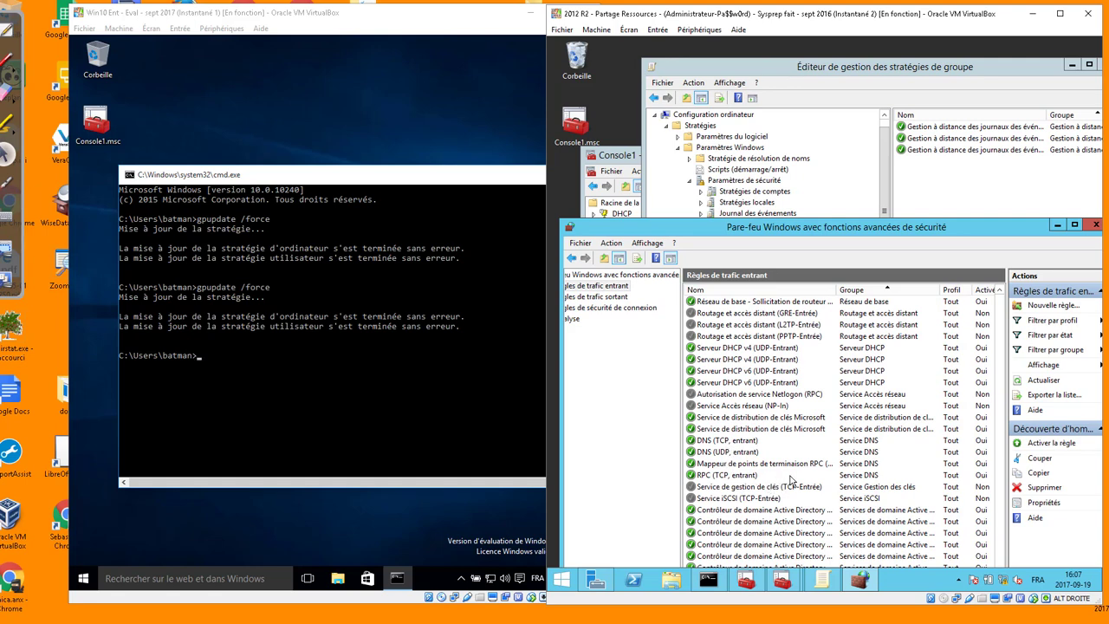
{"action": "left_click", "coordinate": [791, 486]}
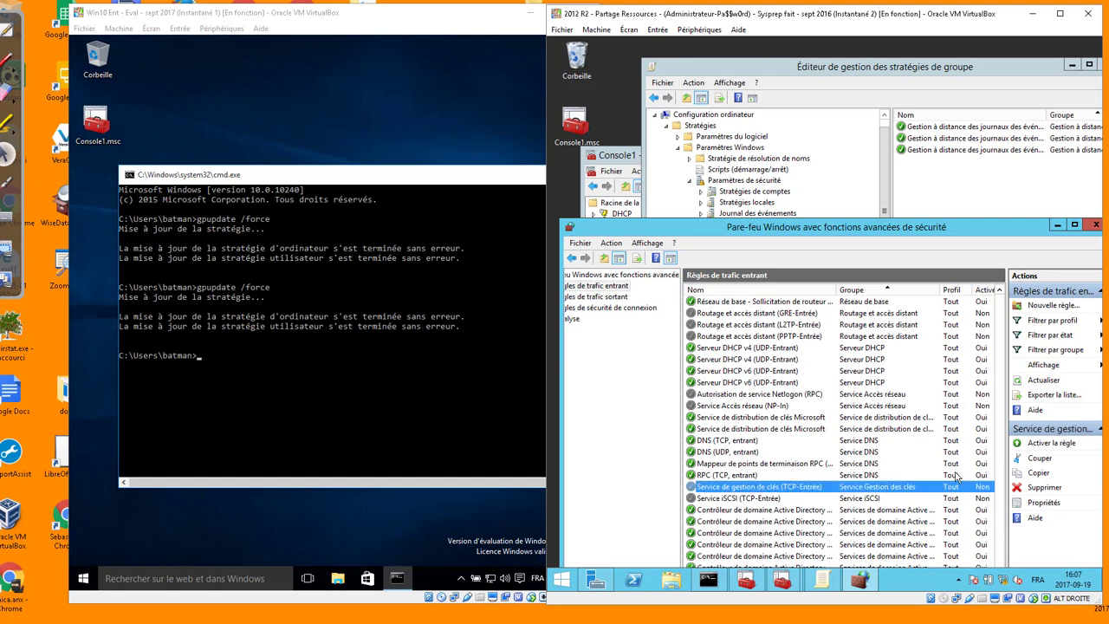
{"action": "scroll", "coordinate": [956, 476], "scroll_direction": "up", "scroll_amount": 10}
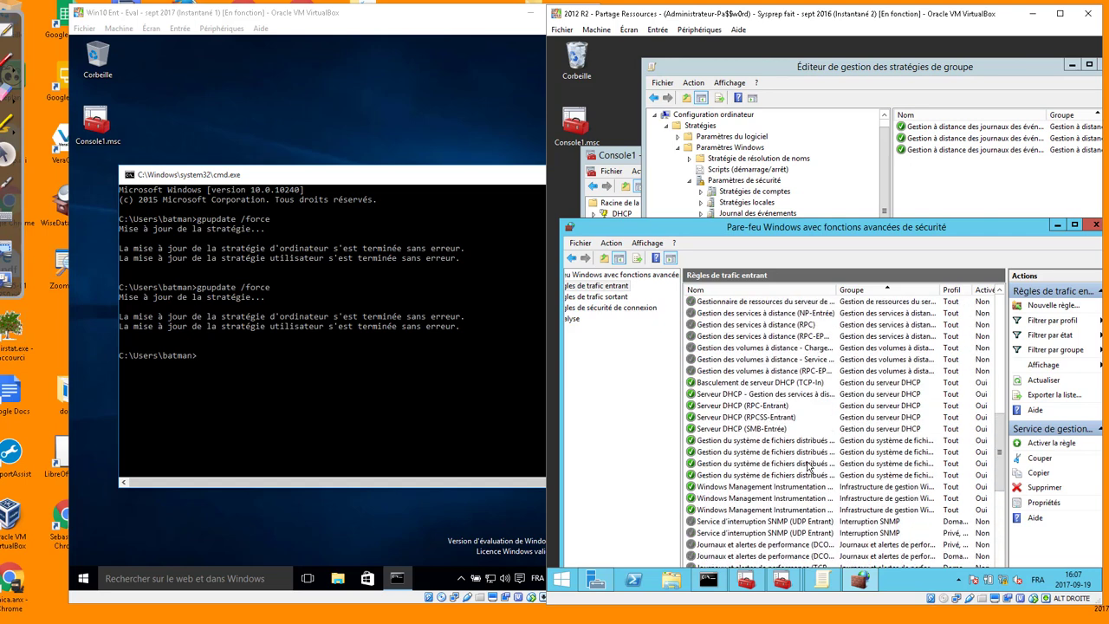
{"action": "scroll", "coordinate": [805, 459], "scroll_direction": "up", "scroll_amount": 8}
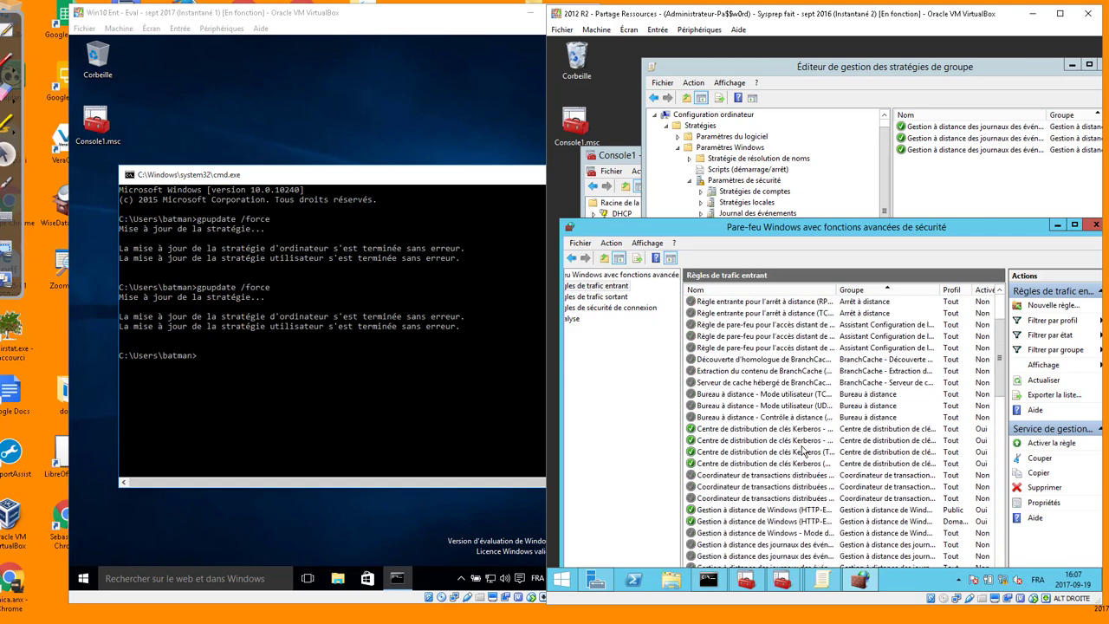
{"action": "left_click", "coordinate": [720, 394]}
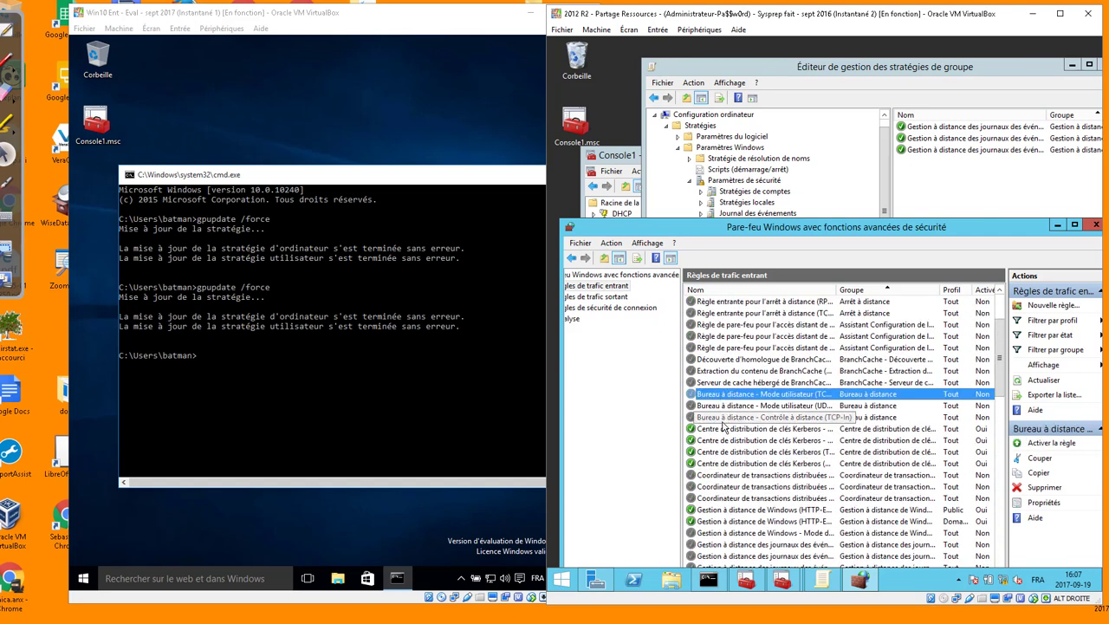
{"action": "left_click", "coordinate": [728, 416], "text": "shift"}
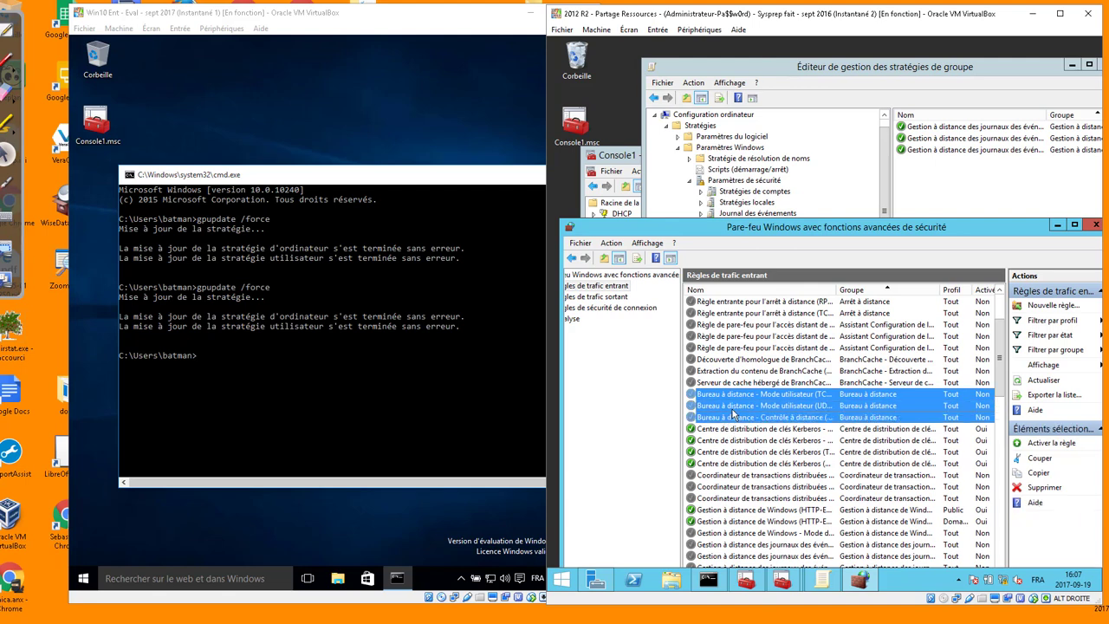
{"action": "right_click", "coordinate": [732, 414]}
{"action": "left_click", "coordinate": [769, 450]}
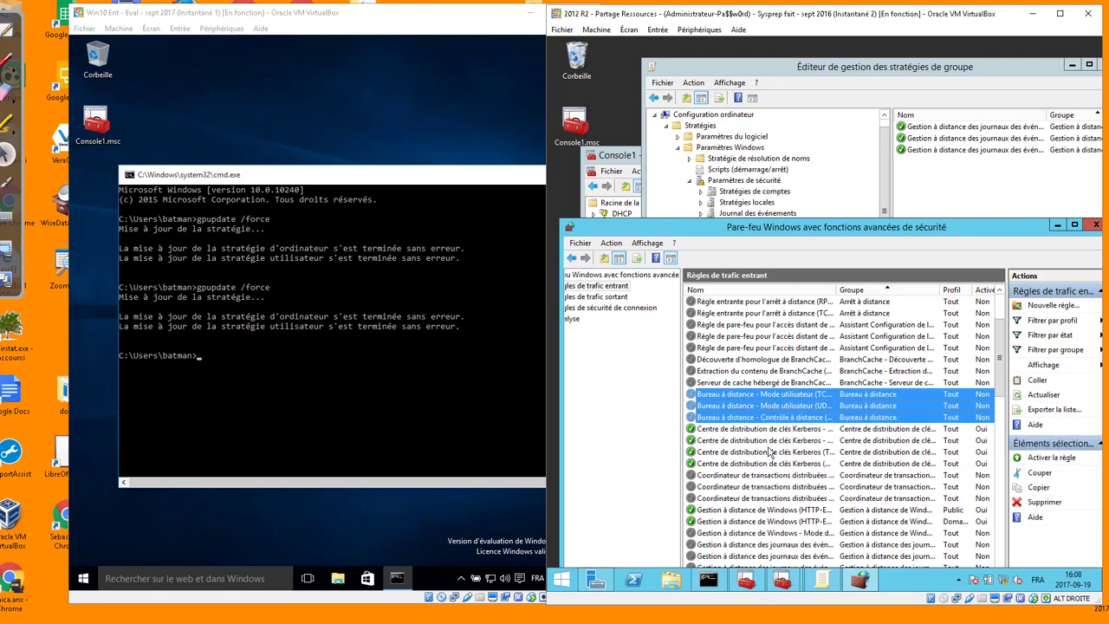
Paste the three rules into the GPO's Inbound Rules and close the local firewall console
{"action": "left_click", "coordinate": [965, 180]}
{"action": "right_click", "coordinate": [963, 179]}
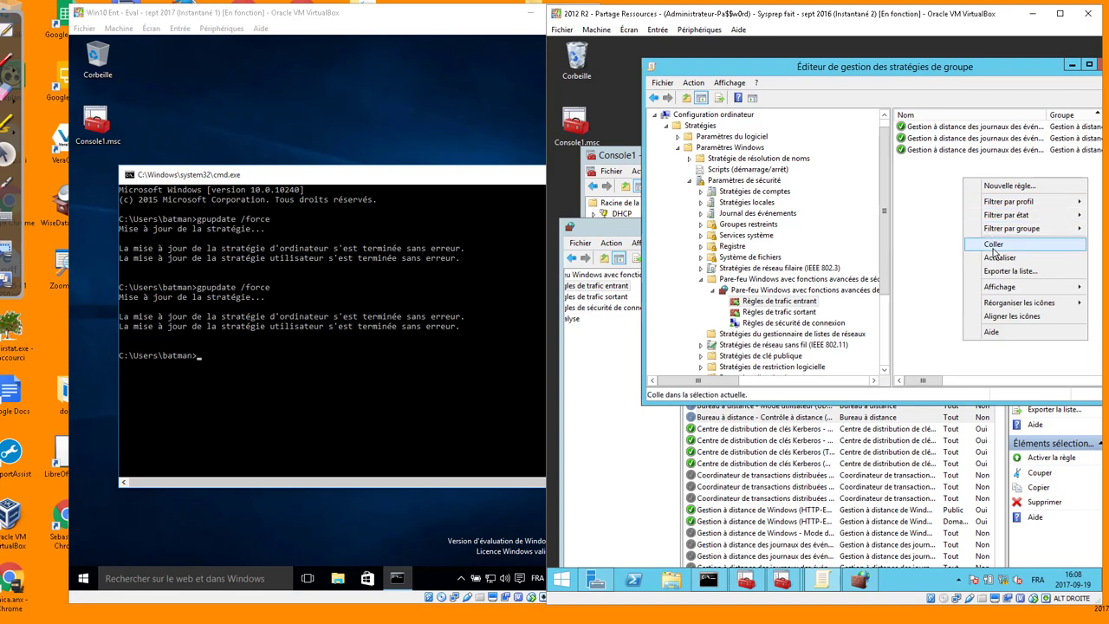
{"action": "left_click", "coordinate": [992, 248]}
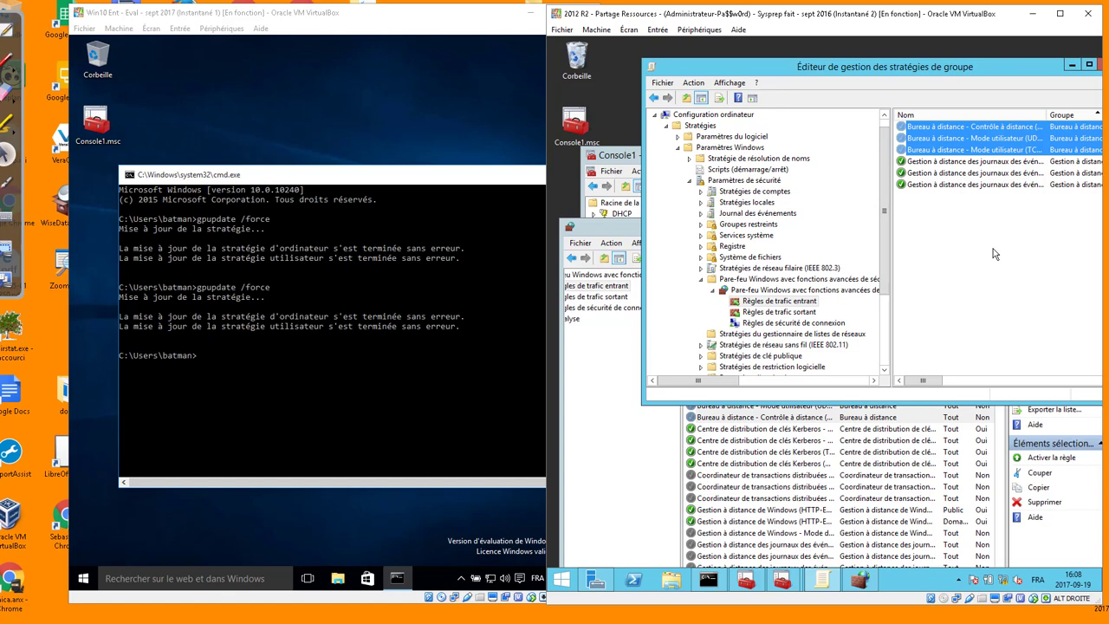
{"action": "left_click", "coordinate": [994, 252]}
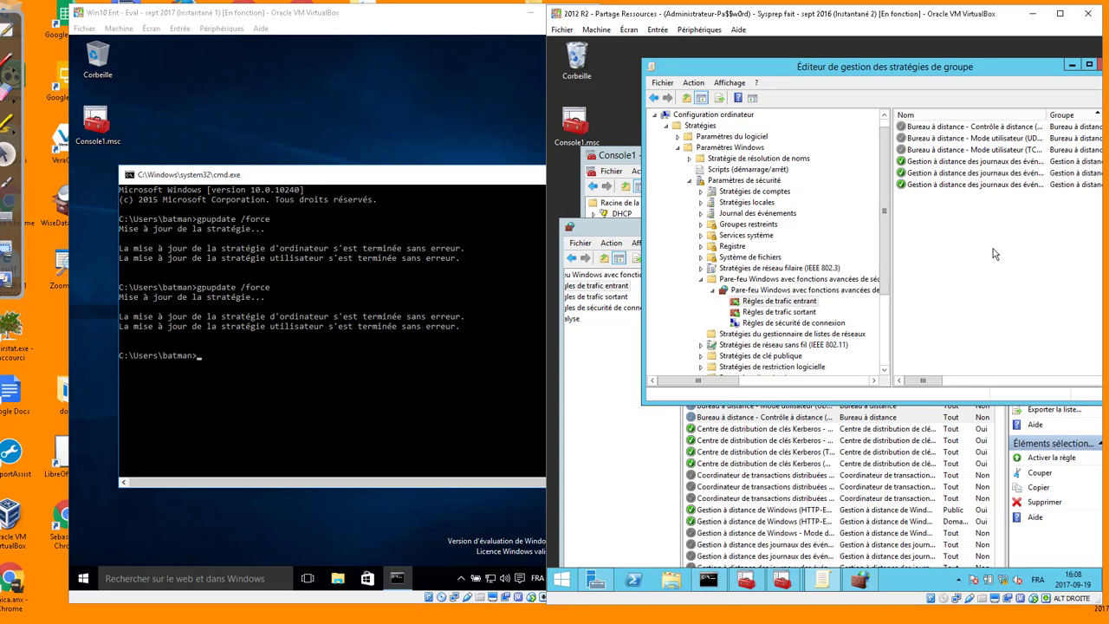
{"action": "left_click", "coordinate": [614, 400]}
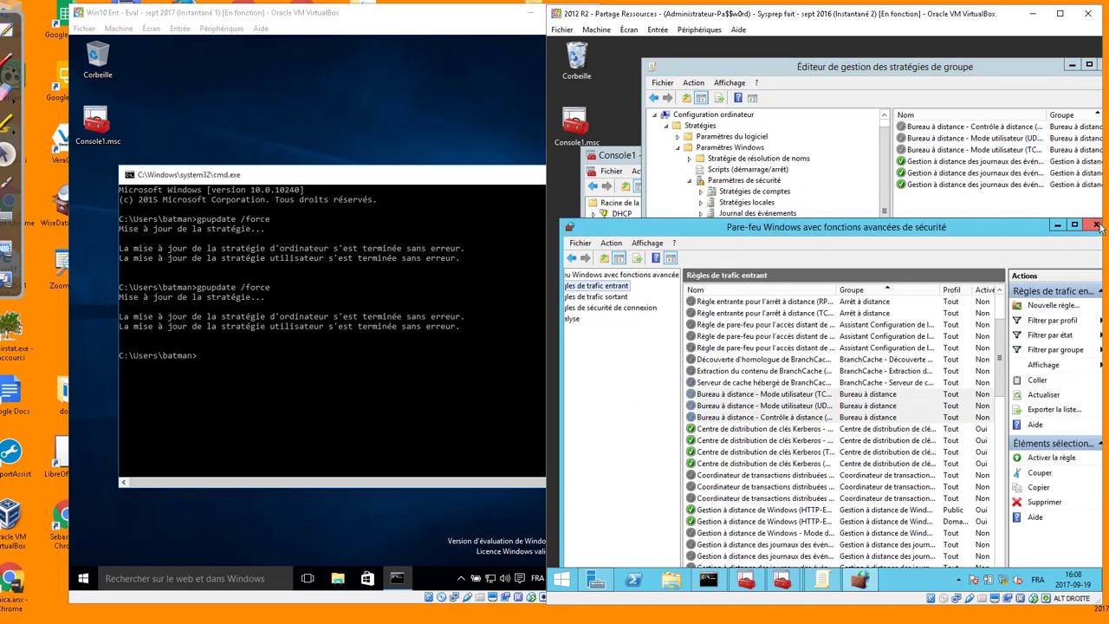
{"action": "left_click", "coordinate": [1097, 225]}
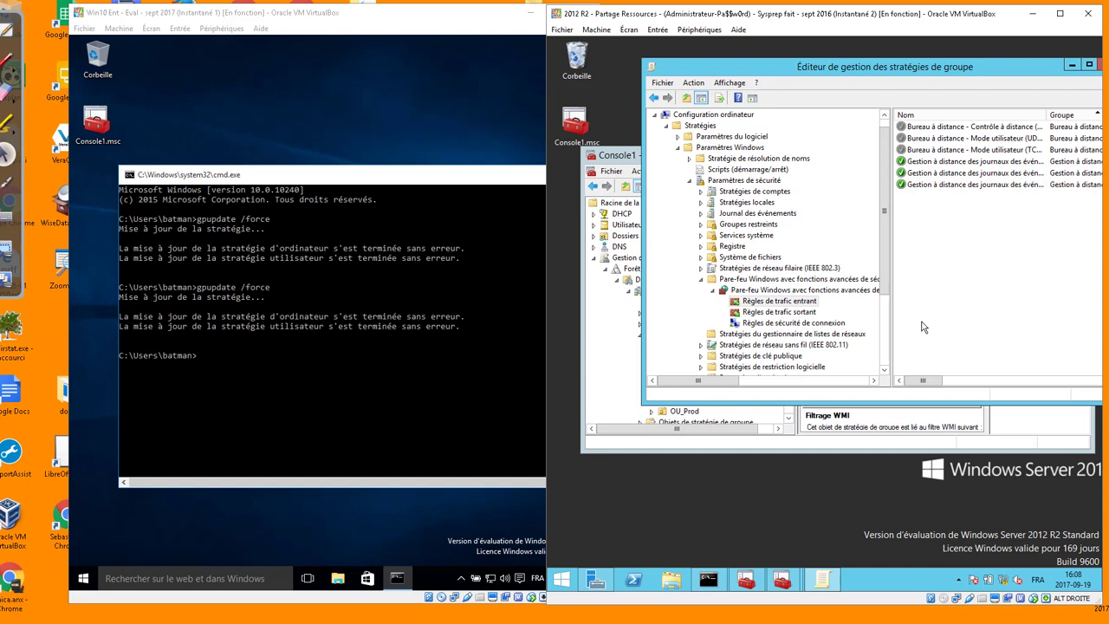
Create a predefined Gestion à distance du Pare-feu Windows inbound rule set in the GPO
{"action": "right_click", "coordinate": [782, 305]}
{"action": "left_click", "coordinate": [806, 315]}
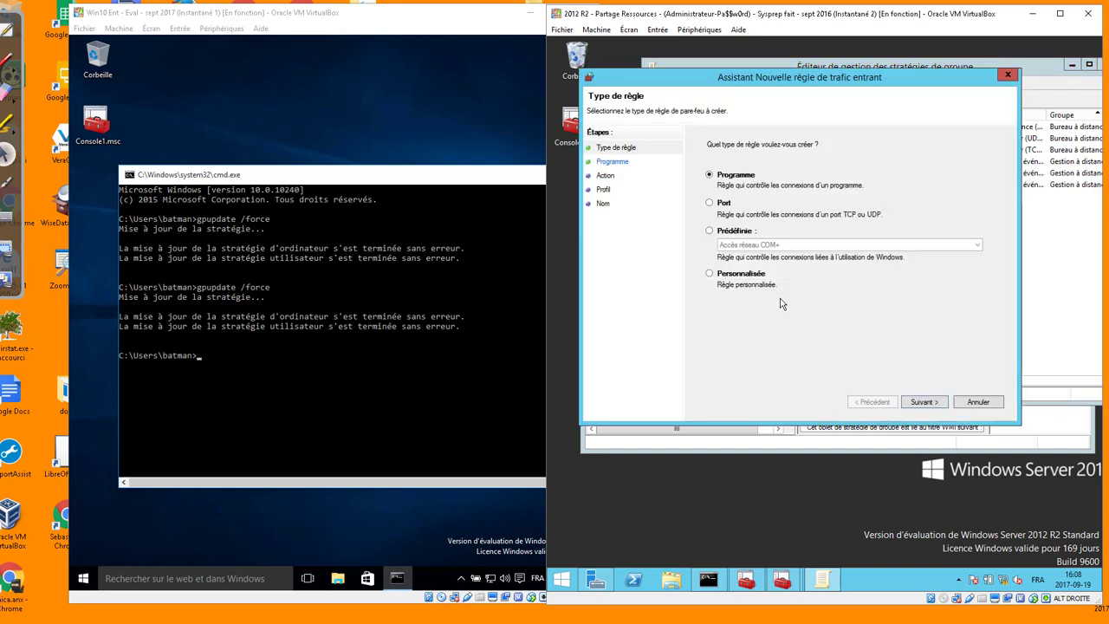
{"action": "left_click", "coordinate": [743, 276]}
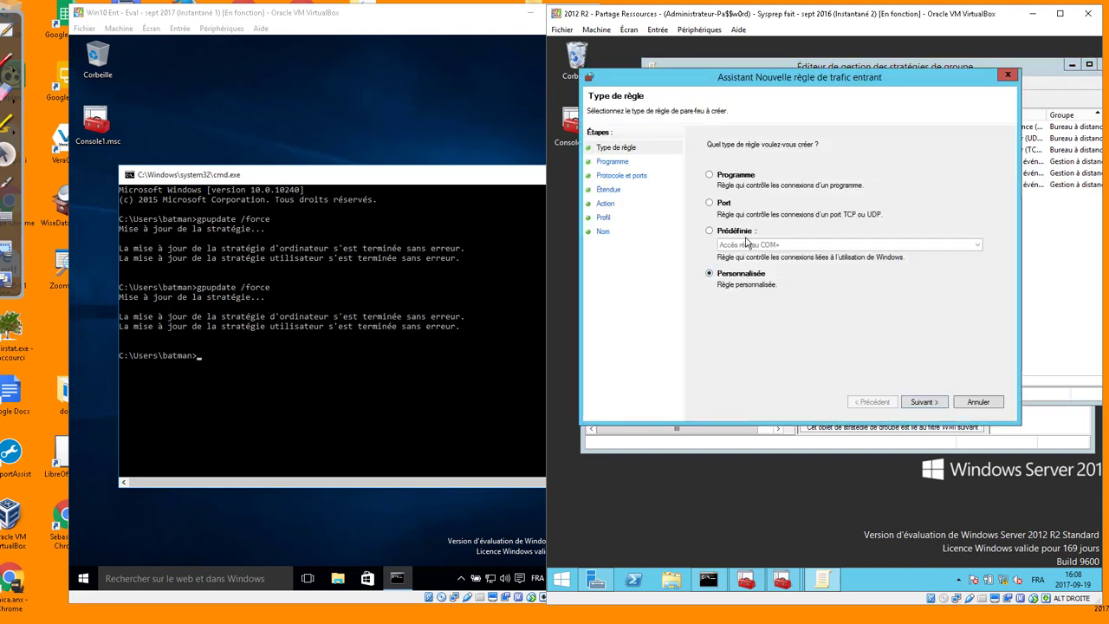
{"action": "left_click", "coordinate": [742, 233]}
{"action": "left_click", "coordinate": [745, 245]}
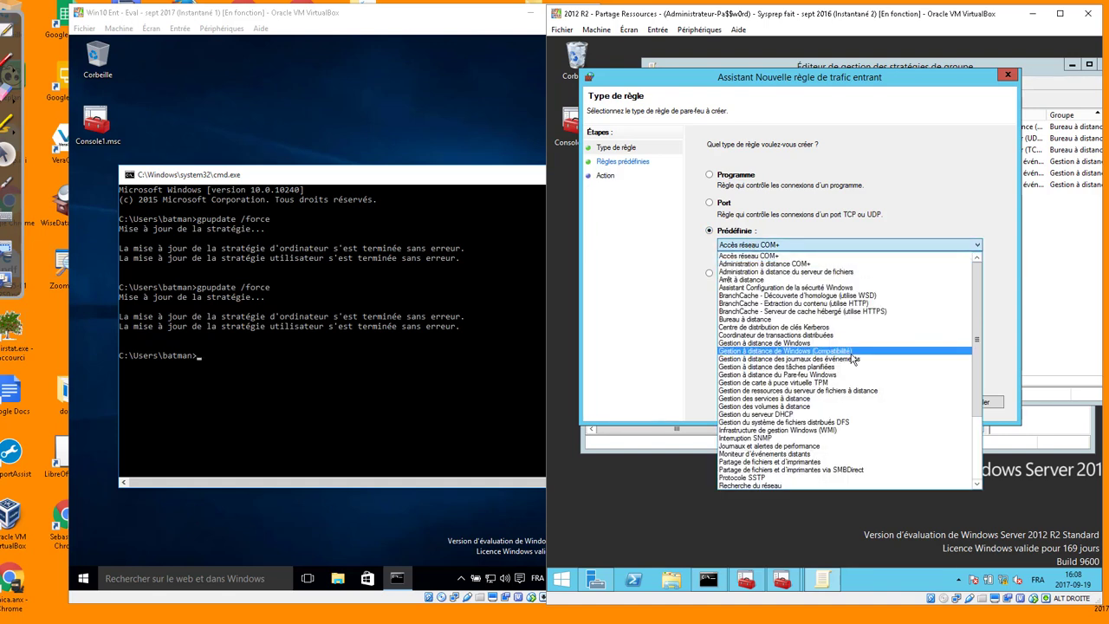
{"action": "left_click", "coordinate": [835, 374]}
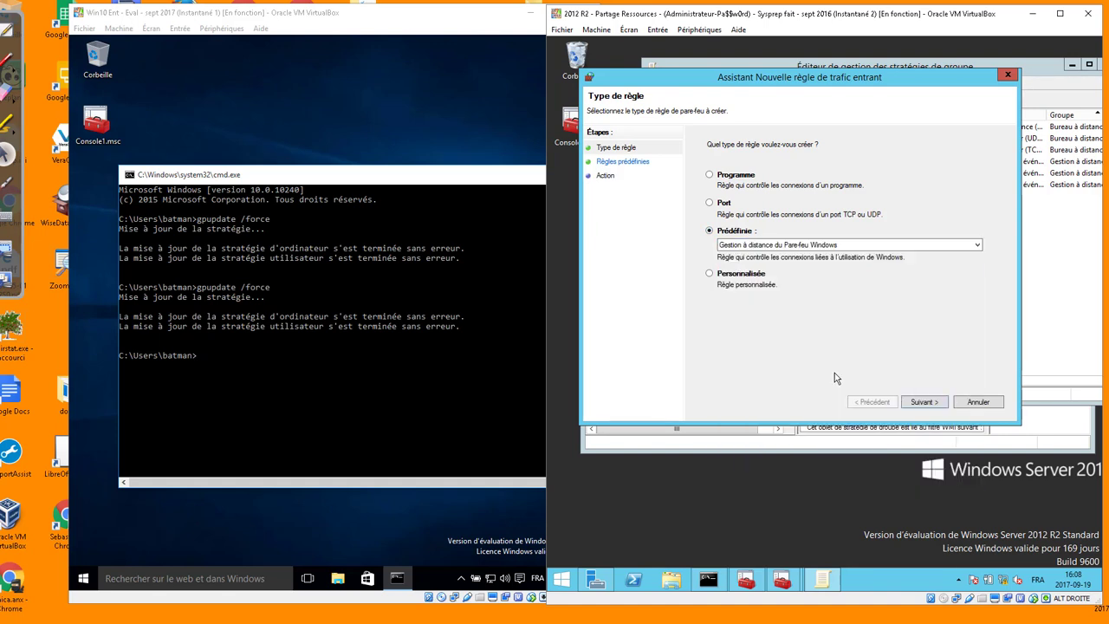
{"action": "left_click", "coordinate": [934, 403]}
{"action": "left_click", "coordinate": [923, 402]}
{"action": "left_click", "coordinate": [923, 402]}
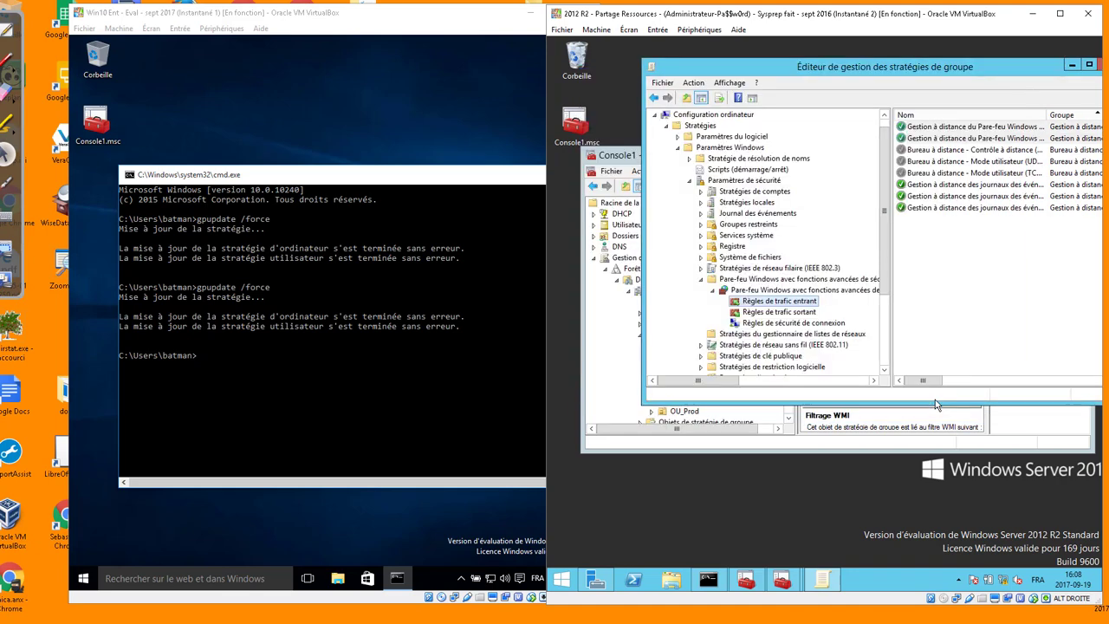
{"action": "left_click", "coordinate": [368, 372]}
Rerun gpupdate /force, then return to the server's console and collapse Observateur d'événements
{"action": "key", "text": "Up"}
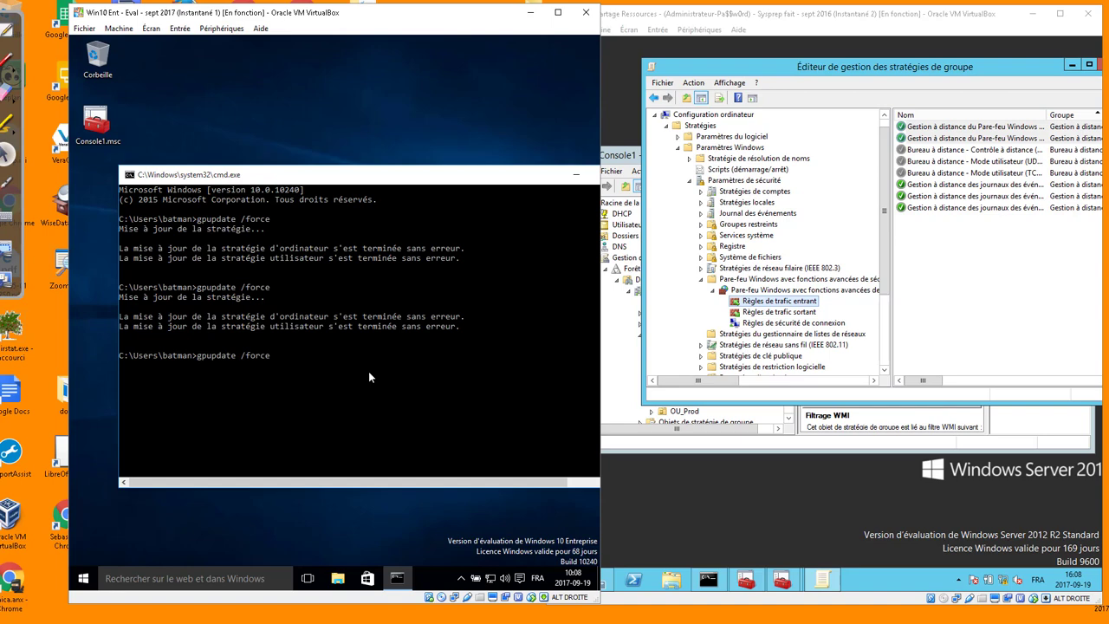
{"action": "key", "text": "Return"}
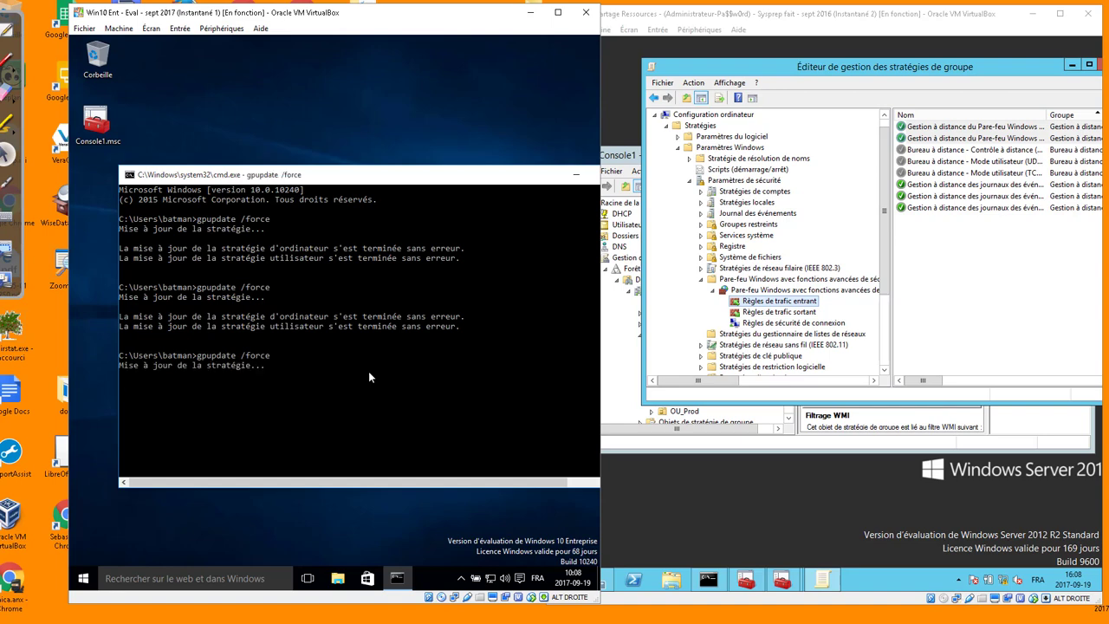
{"action": "left_click", "coordinate": [639, 442]}
{"action": "left_click", "coordinate": [593, 258]}
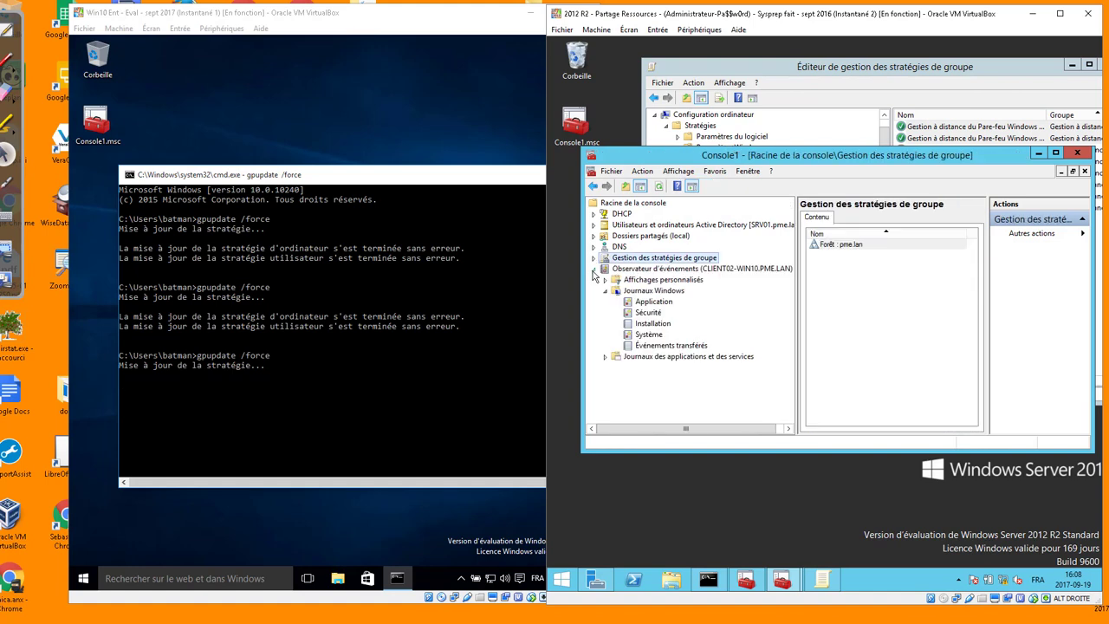
{"action": "left_click", "coordinate": [594, 268]}
Add the Windows Firewall with Advanced Security snap-in to the console
{"action": "left_click", "coordinate": [611, 172]}
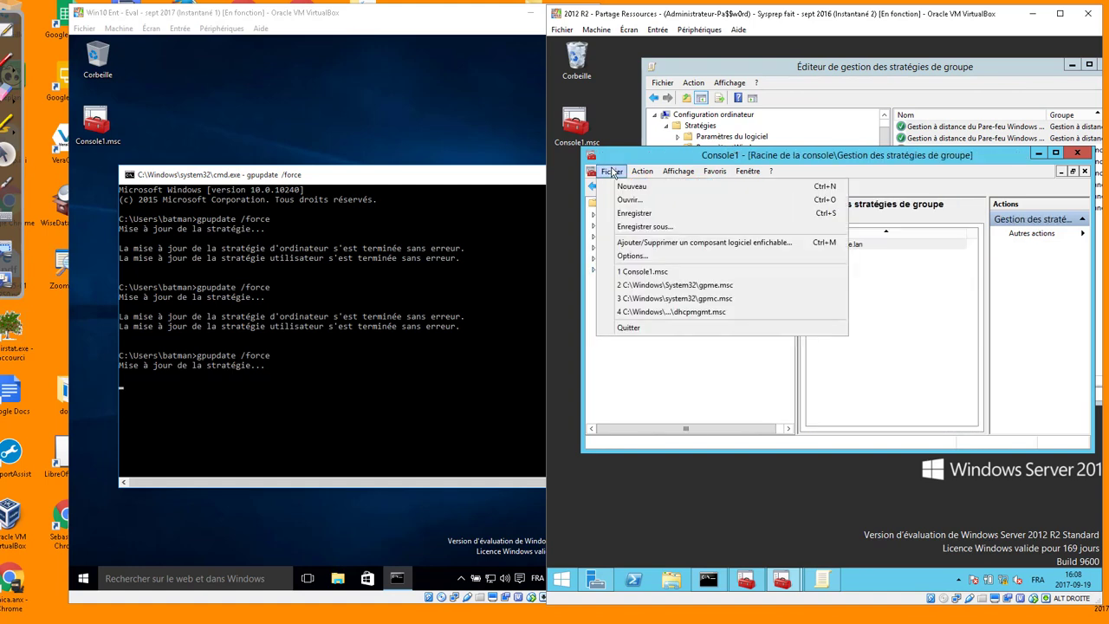
{"action": "left_click", "coordinate": [654, 242]}
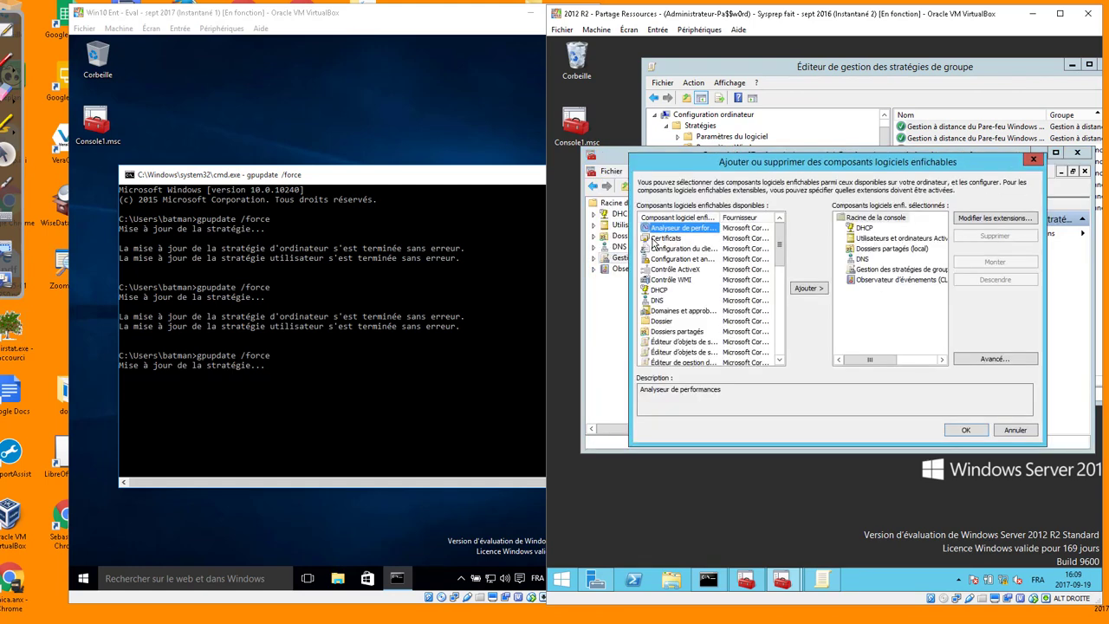
{"action": "scroll", "coordinate": [677, 296], "scroll_direction": "down", "scroll_amount": 7}
{"action": "left_click", "coordinate": [672, 300]}
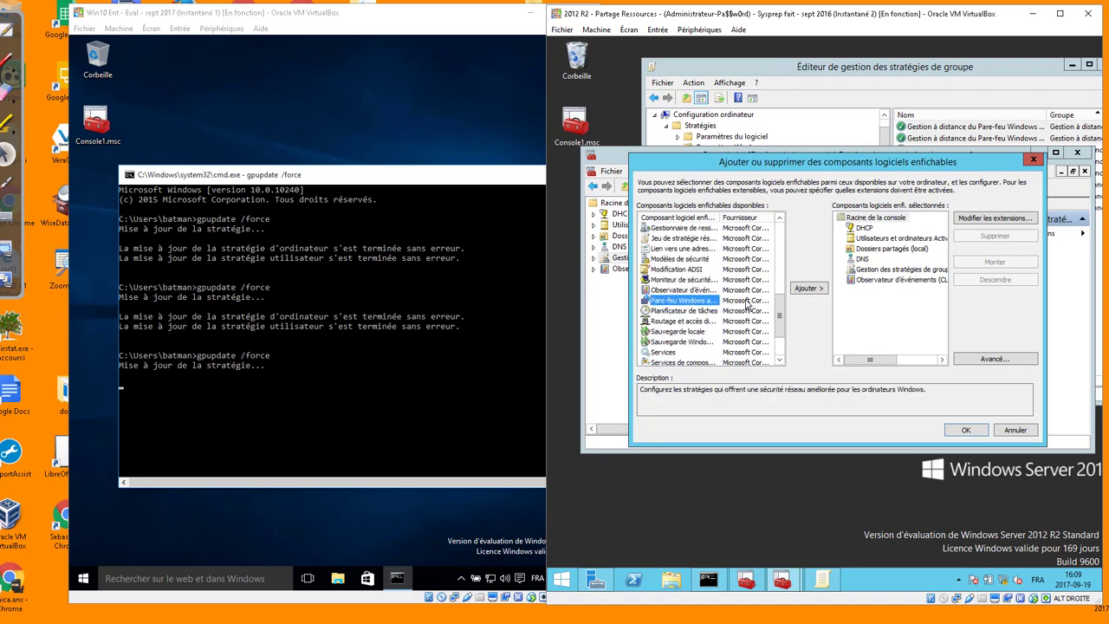
{"action": "left_click", "coordinate": [807, 288]}
Target the firewall snap-in at CLIENT02-WIN10 and open it, which shows error 0x6D9
{"action": "left_click", "coordinate": [738, 253]}
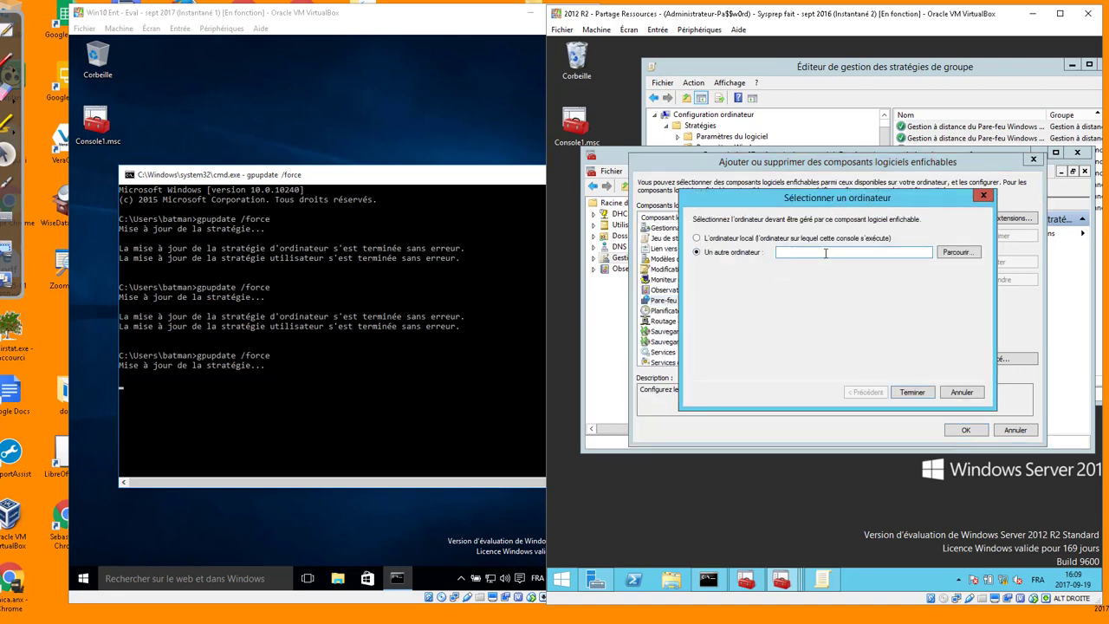
{"action": "left_click", "coordinate": [956, 252]}
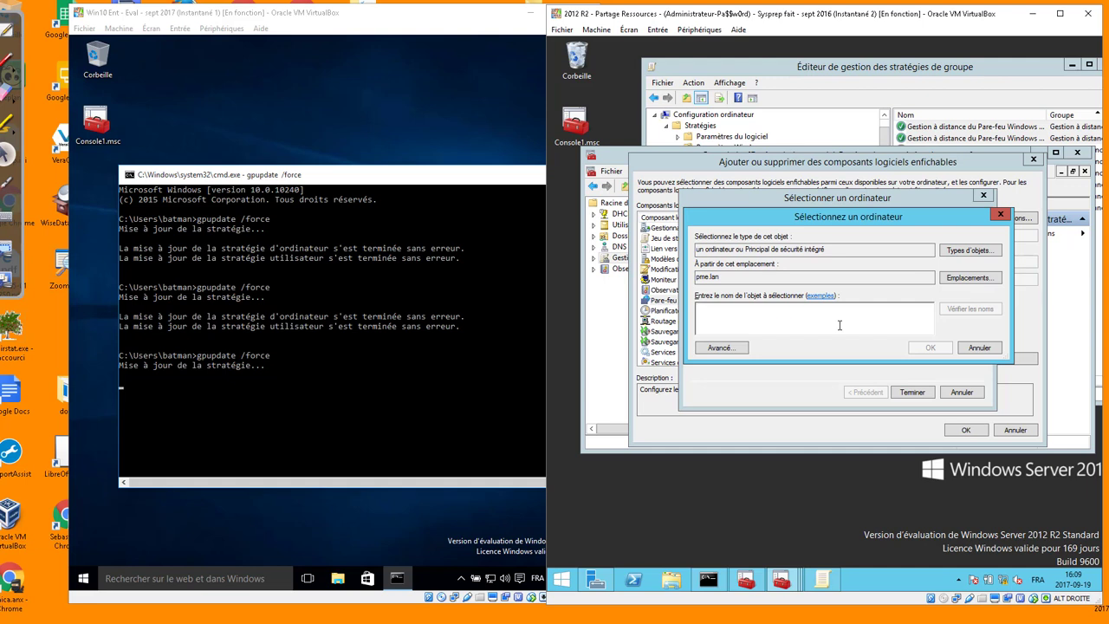
{"action": "type", "text": "cl"}
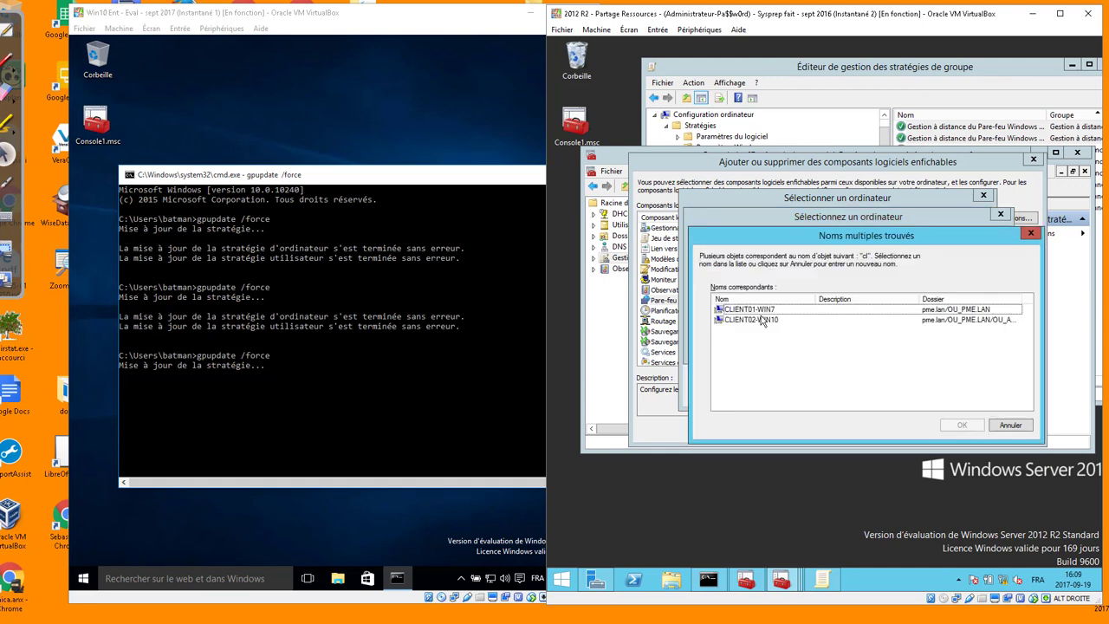
{"action": "left_click", "coordinate": [761, 319]}
{"action": "left_click", "coordinate": [959, 425]}
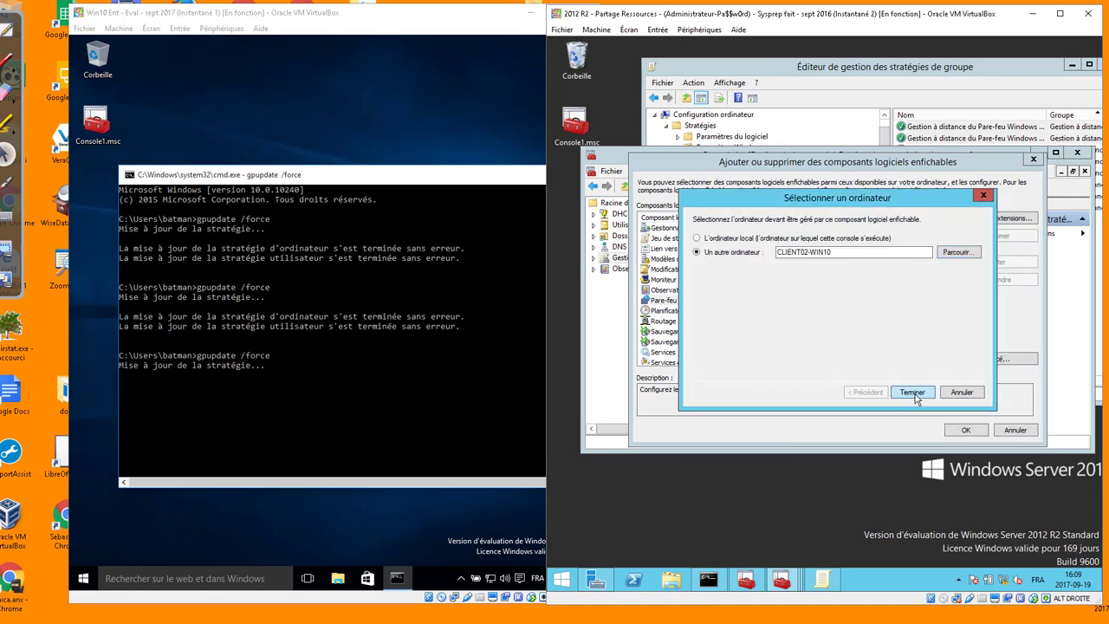
{"action": "left_click", "coordinate": [912, 394]}
{"action": "left_click", "coordinate": [963, 430]}
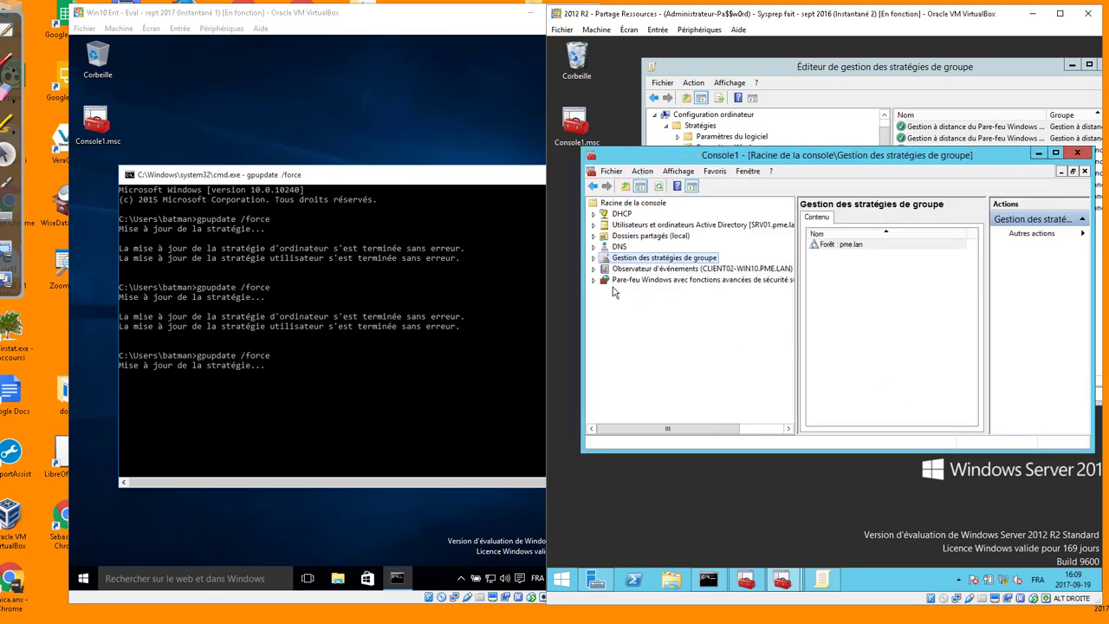
{"action": "left_click", "coordinate": [692, 282]}
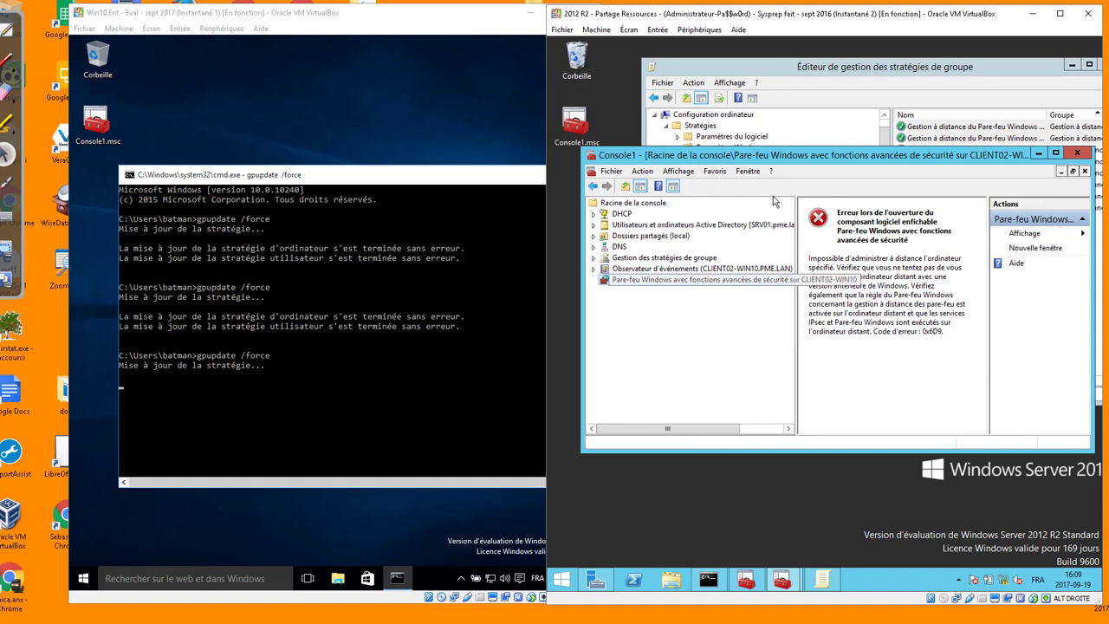
Switch between the client's command prompt and the server's console, then bring up the firewall snap-in's options
{"action": "left_click_drag", "start_coordinate": [788, 155], "coordinate": [790, 183]}
{"action": "left_click", "coordinate": [343, 372]}
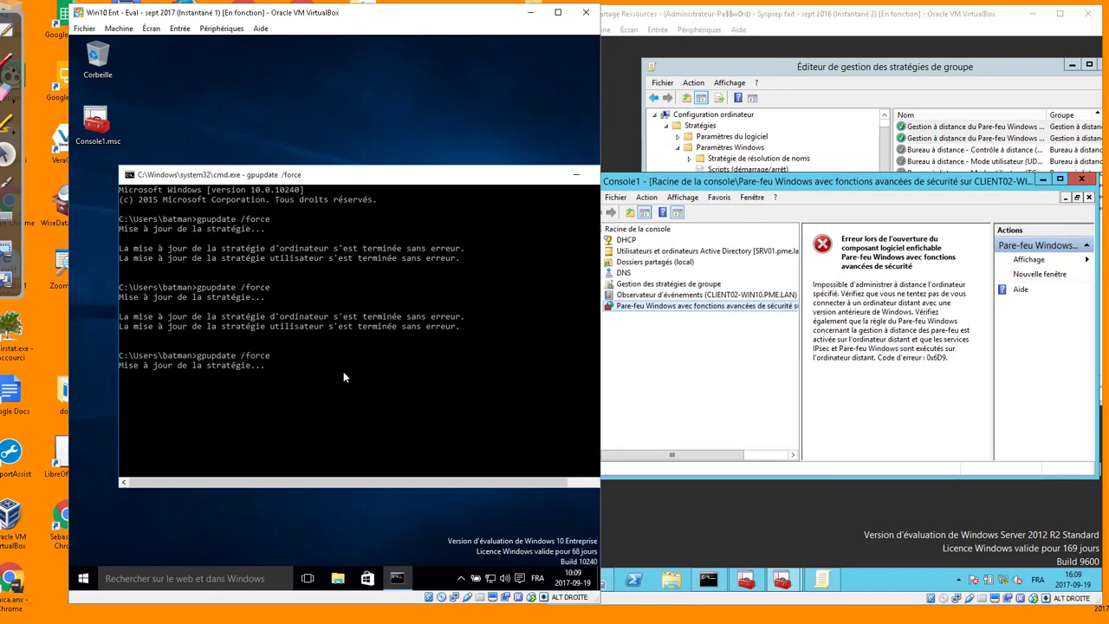
{"action": "left_click", "coordinate": [706, 383]}
{"action": "right_click", "coordinate": [683, 305]}
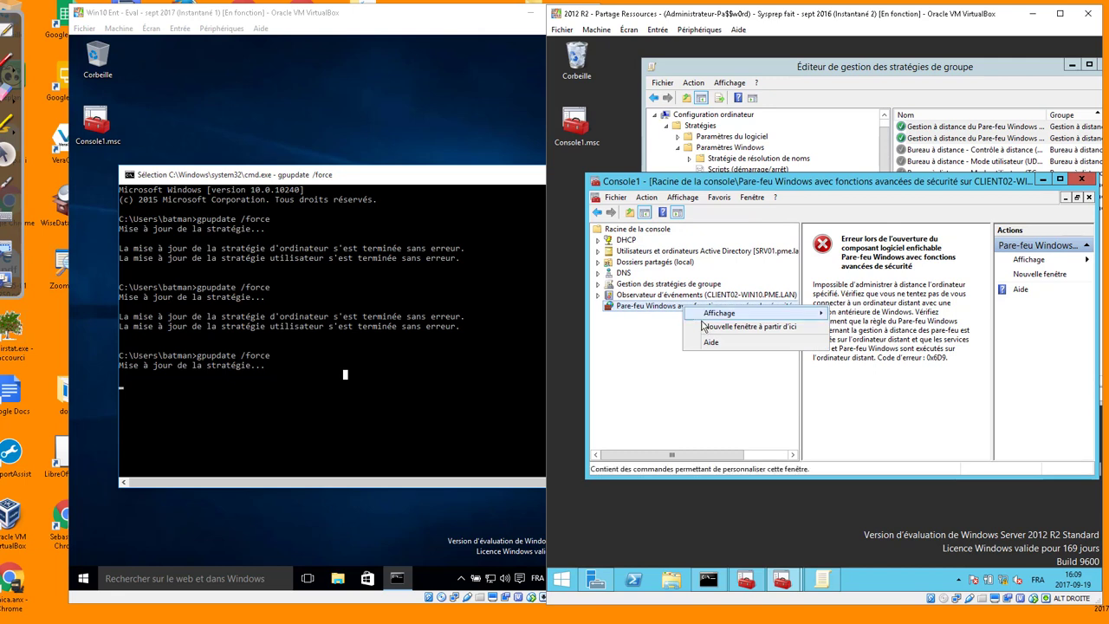
Remove the CLIENT02-WIN10 firewall snap-in from the console, then return to the server
{"action": "left_click", "coordinate": [611, 198]}
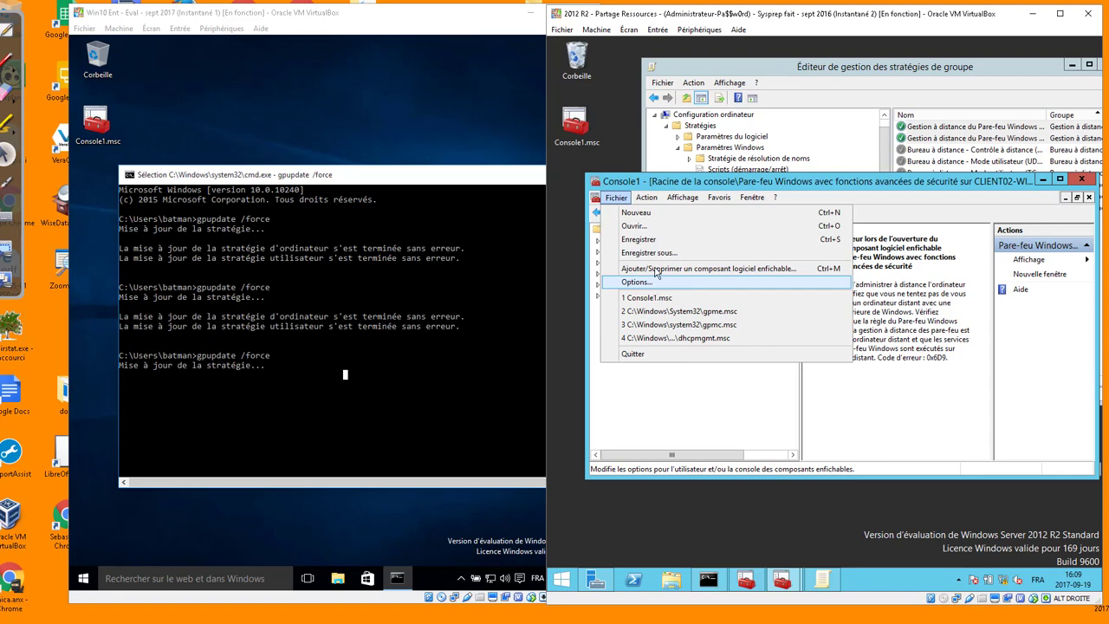
{"action": "left_click", "coordinate": [655, 269]}
{"action": "left_click", "coordinate": [899, 319]}
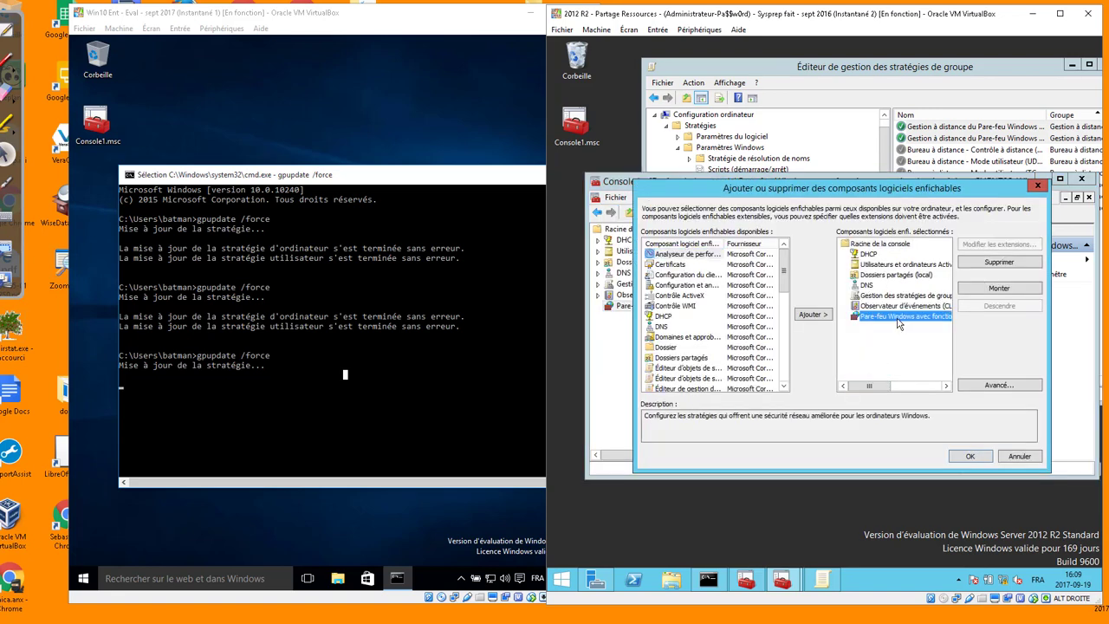
{"action": "left_click", "coordinate": [998, 263]}
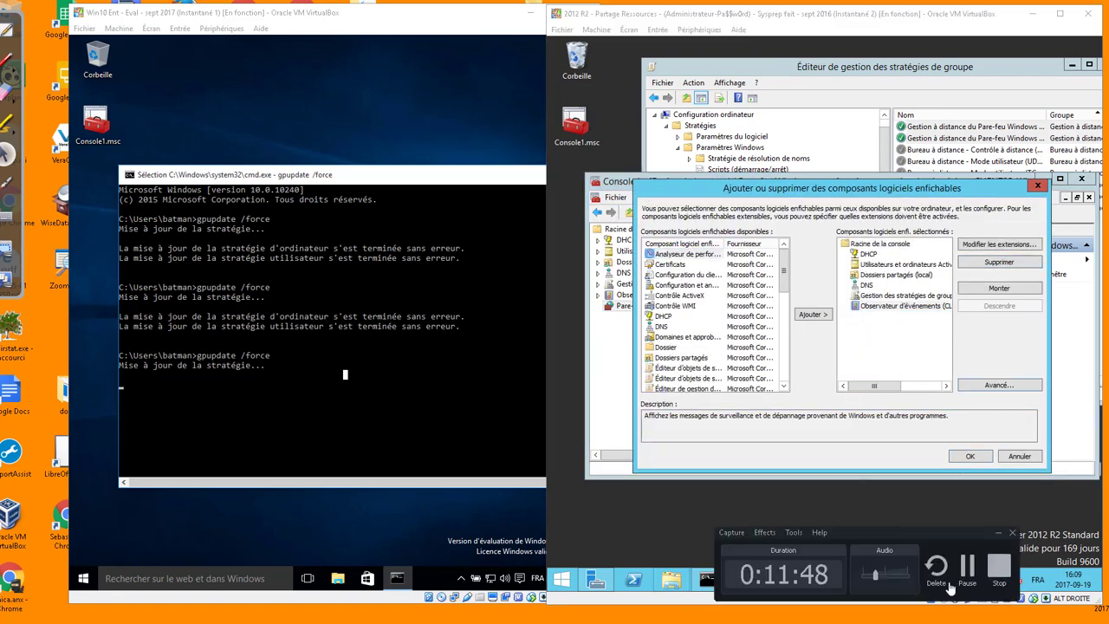
{"action": "left_click", "coordinate": [1051, 573]}
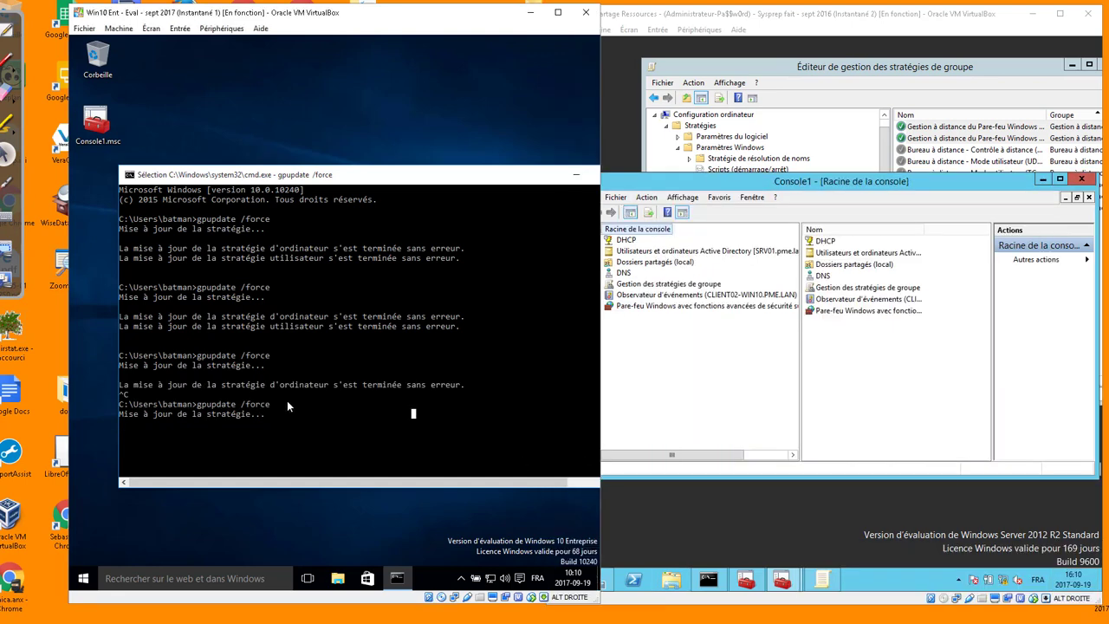
{"action": "key", "text": "Escape"}
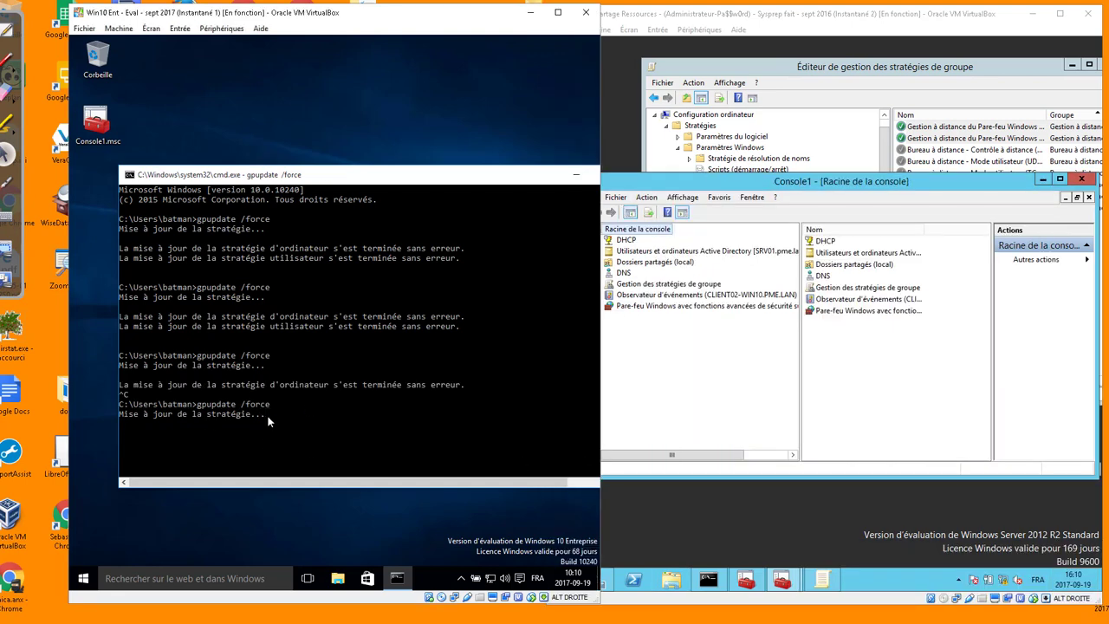
{"action": "left_click", "coordinate": [438, 394]}
{"action": "left_click", "coordinate": [776, 372]}
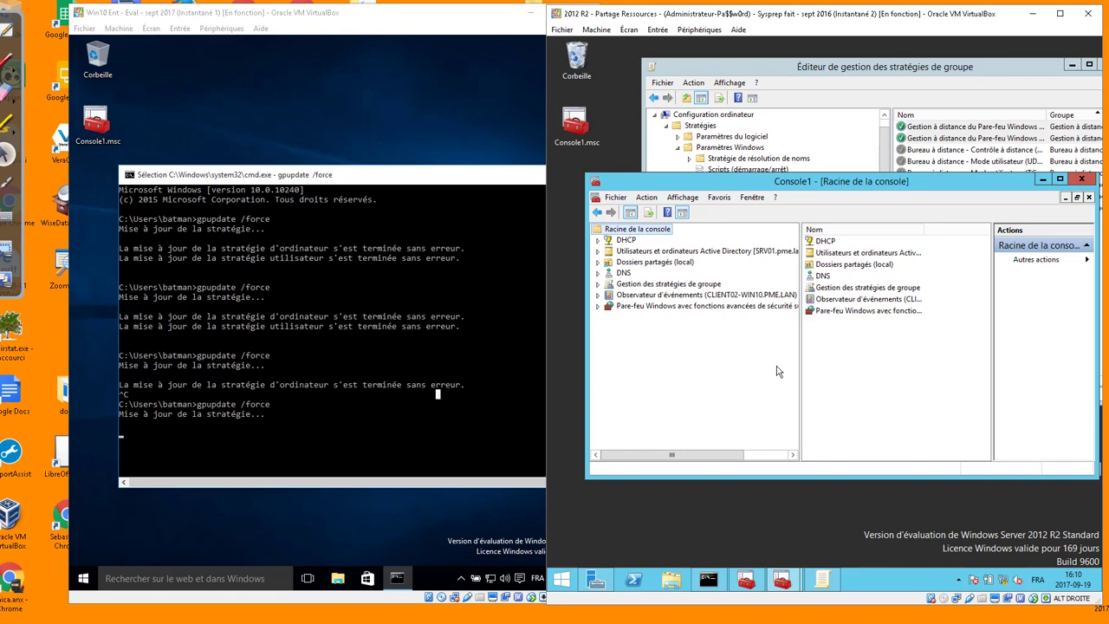
Open CLIENT02-WIN10's Inbound Rules and select the four Assistance à distance rules
{"action": "left_click", "coordinate": [685, 308]}
{"action": "left_click", "coordinate": [598, 307]}
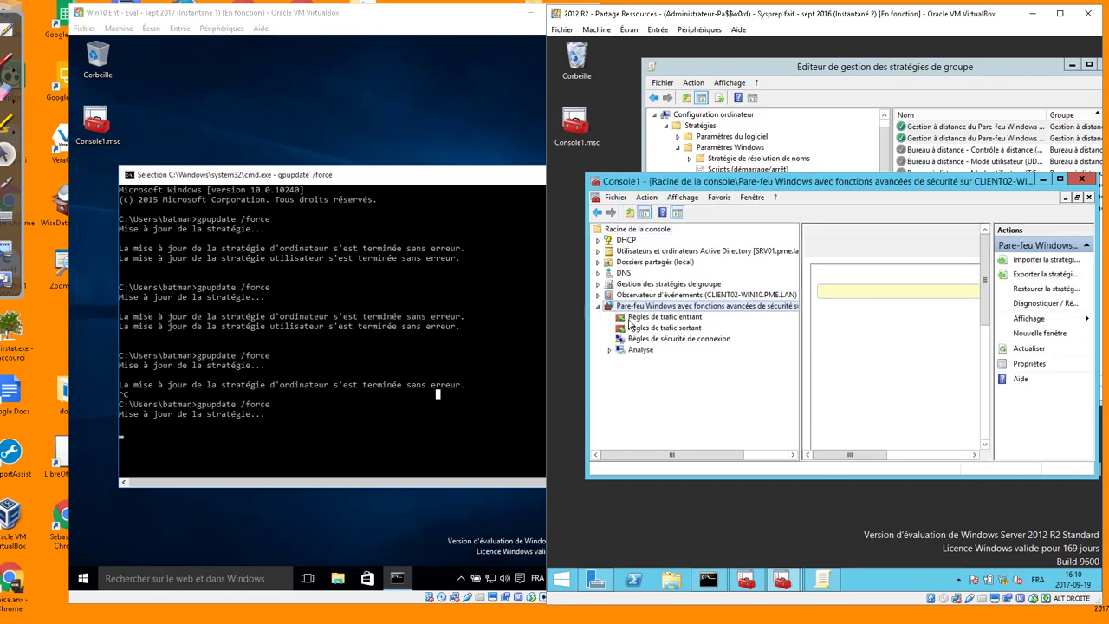
{"action": "left_click", "coordinate": [630, 319]}
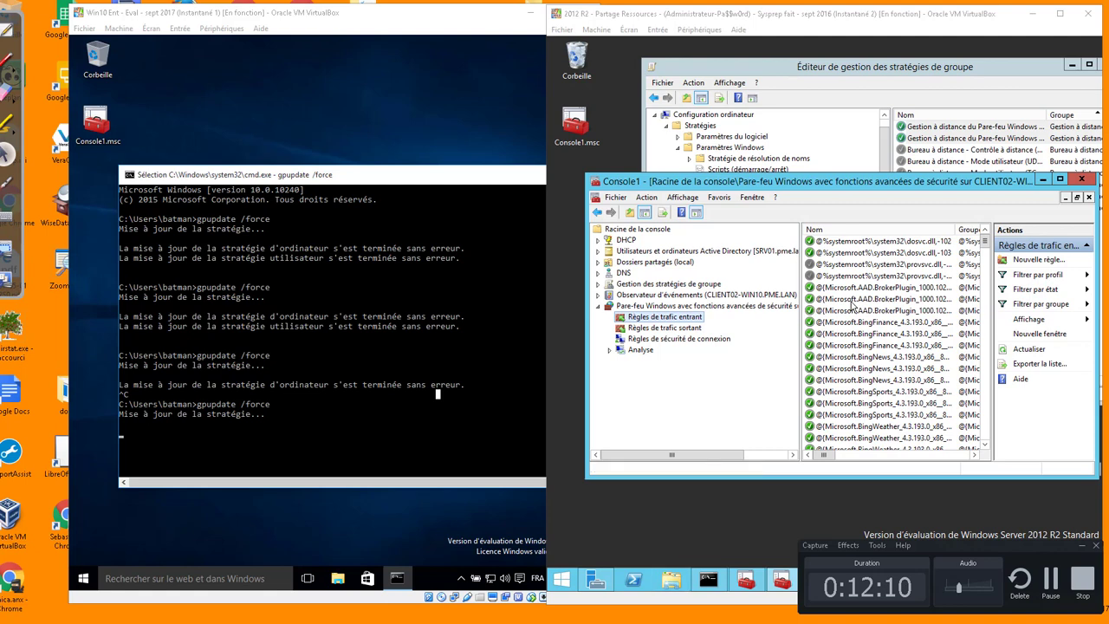
{"action": "left_click", "coordinate": [864, 298]}
{"action": "scroll", "coordinate": [863, 361], "scroll_direction": "down", "scroll_amount": 5}
{"action": "scroll", "coordinate": [863, 361], "scroll_direction": "down", "scroll_amount": 2}
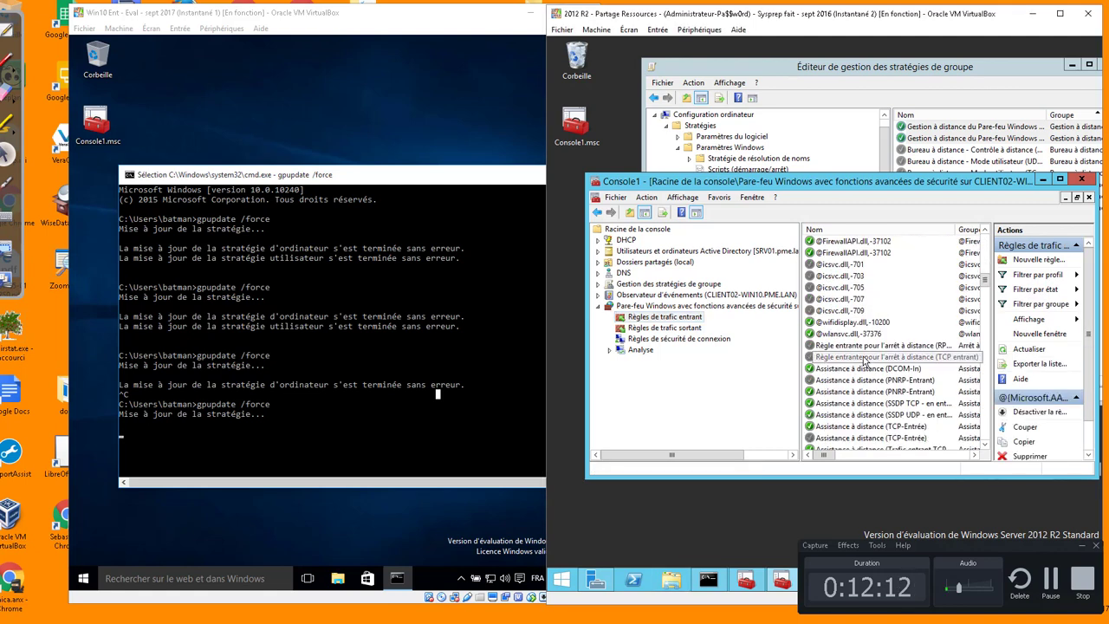
{"action": "scroll", "coordinate": [863, 360], "scroll_direction": "down", "scroll_amount": 3}
{"action": "scroll", "coordinate": [863, 360], "scroll_direction": "up", "scroll_amount": 2}
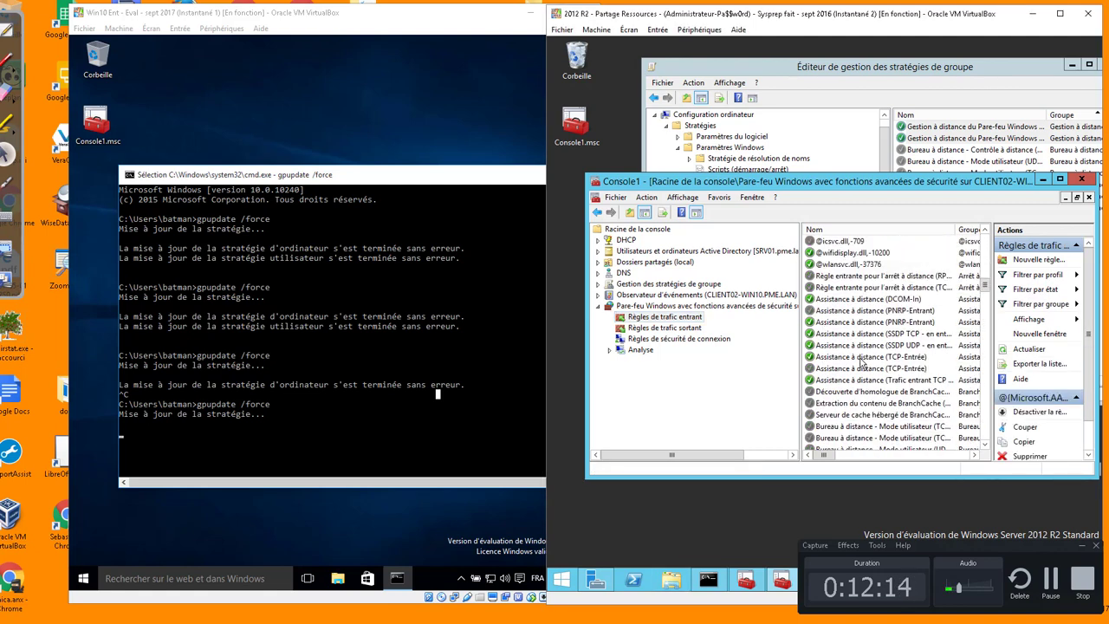
{"action": "left_click", "coordinate": [850, 324]}
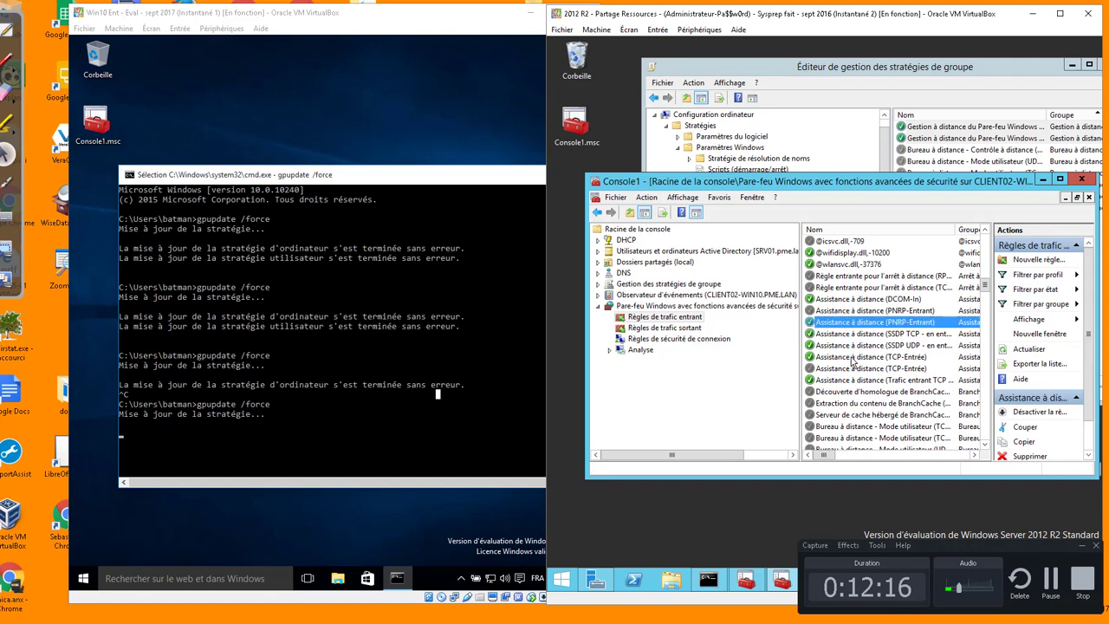
{"action": "left_click", "coordinate": [851, 358], "text": "shift"}
Copy the four rules and paste them into the GPO's Inbound Rules
{"action": "right_click", "coordinate": [852, 361]}
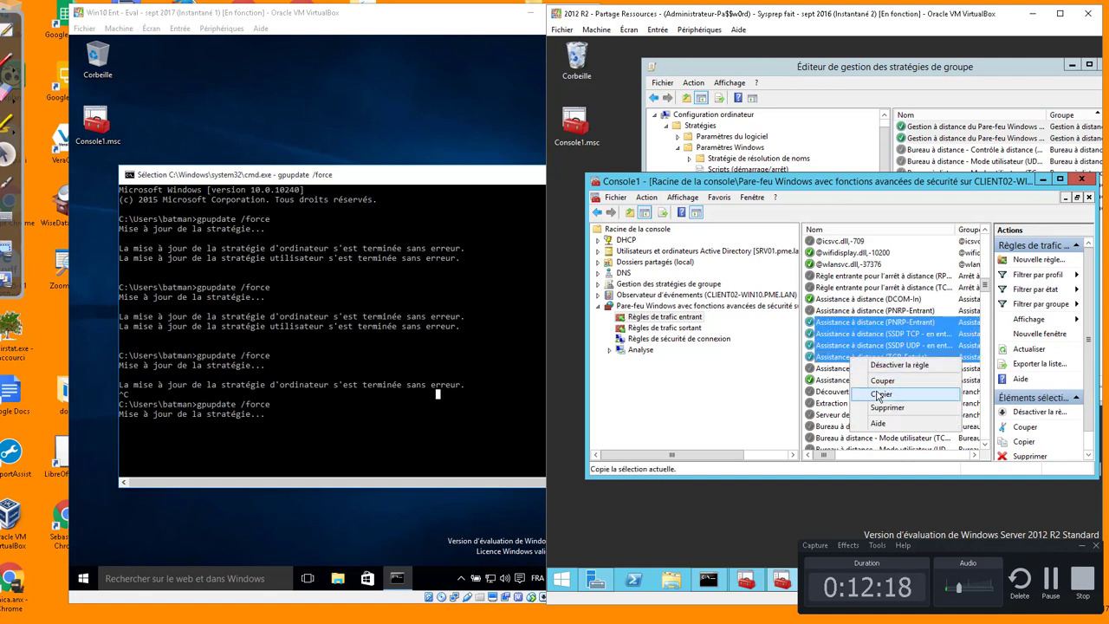
{"action": "left_click", "coordinate": [875, 395]}
{"action": "left_click", "coordinate": [940, 72]}
{"action": "right_click", "coordinate": [951, 260]}
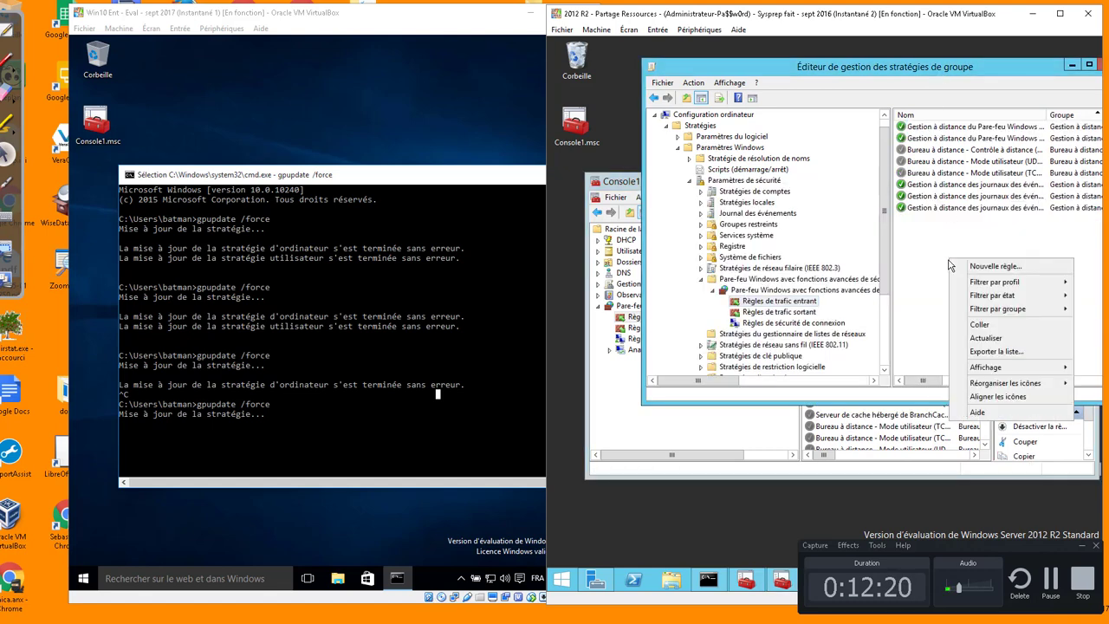
{"action": "left_click", "coordinate": [976, 327]}
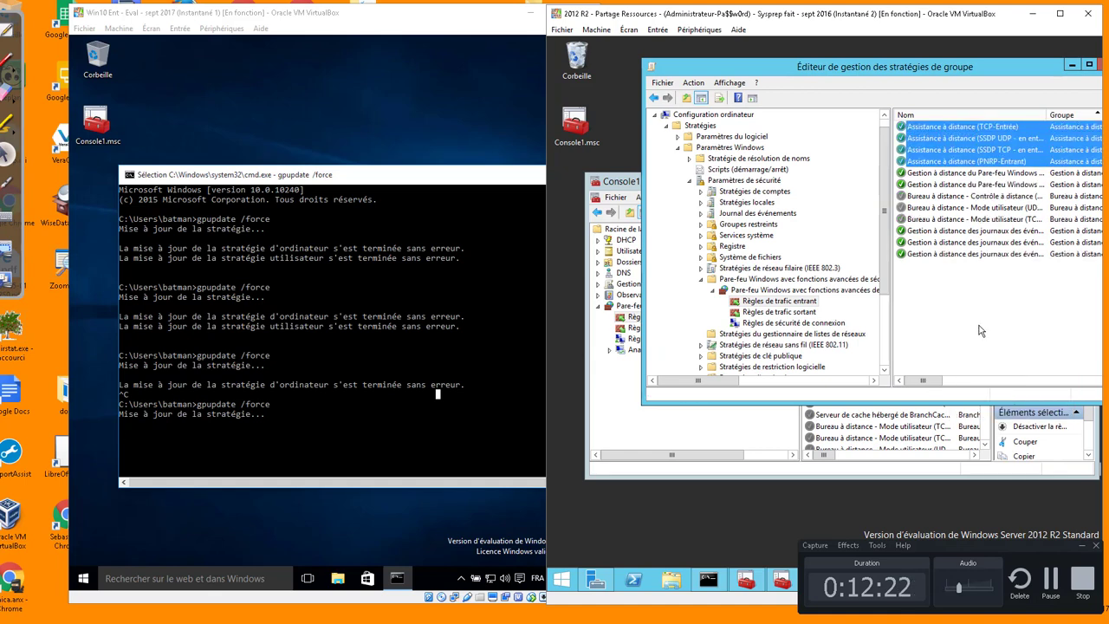